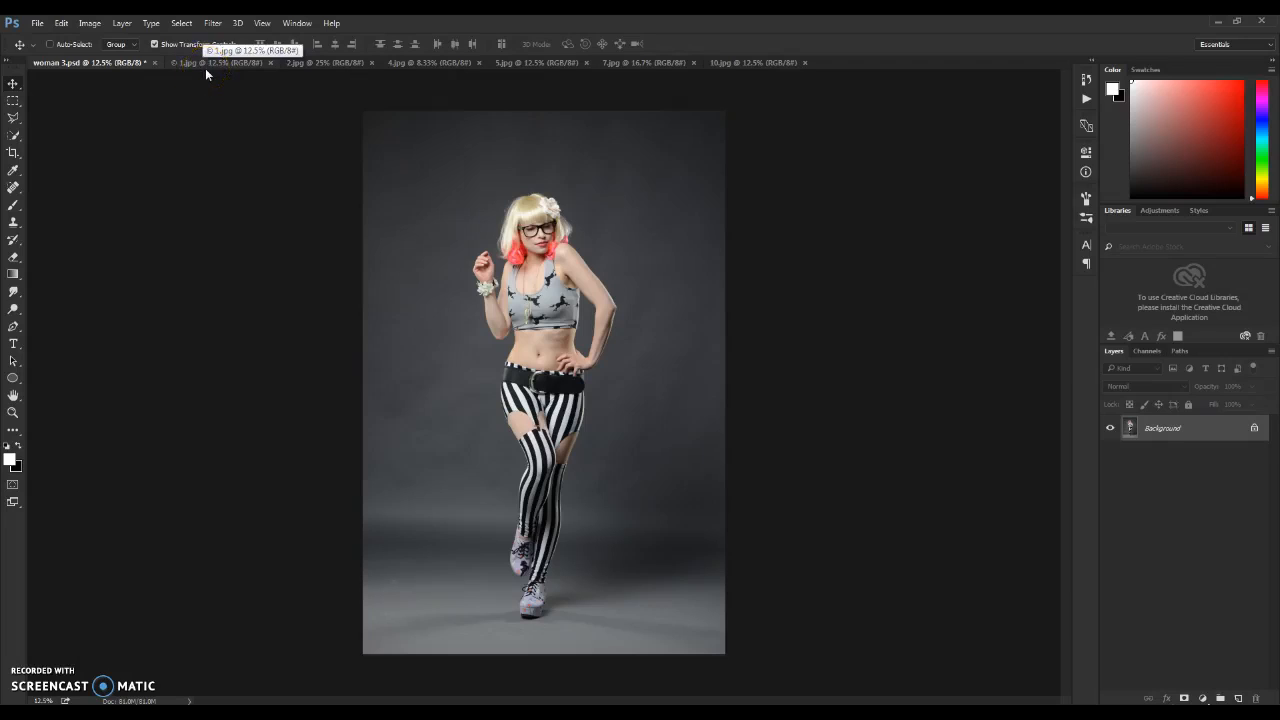
Step: Look through the open example images 1.jpg, 2.jpg, 4.jpg, 5.jpg, 7.jpg and 10.jpg, and return to woman 3.psd
{"action": "left_click", "coordinate": [221, 65]}
{"action": "left_click", "coordinate": [223, 64]}
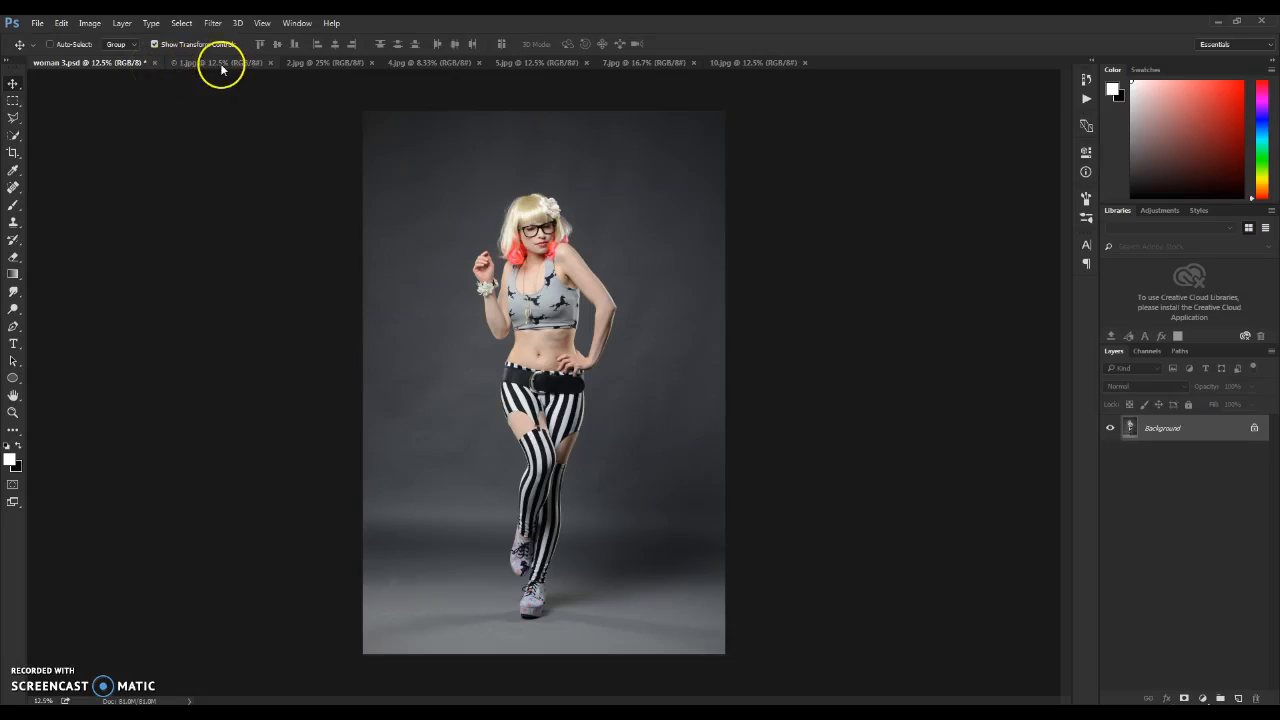
{"action": "left_click", "coordinate": [221, 65]}
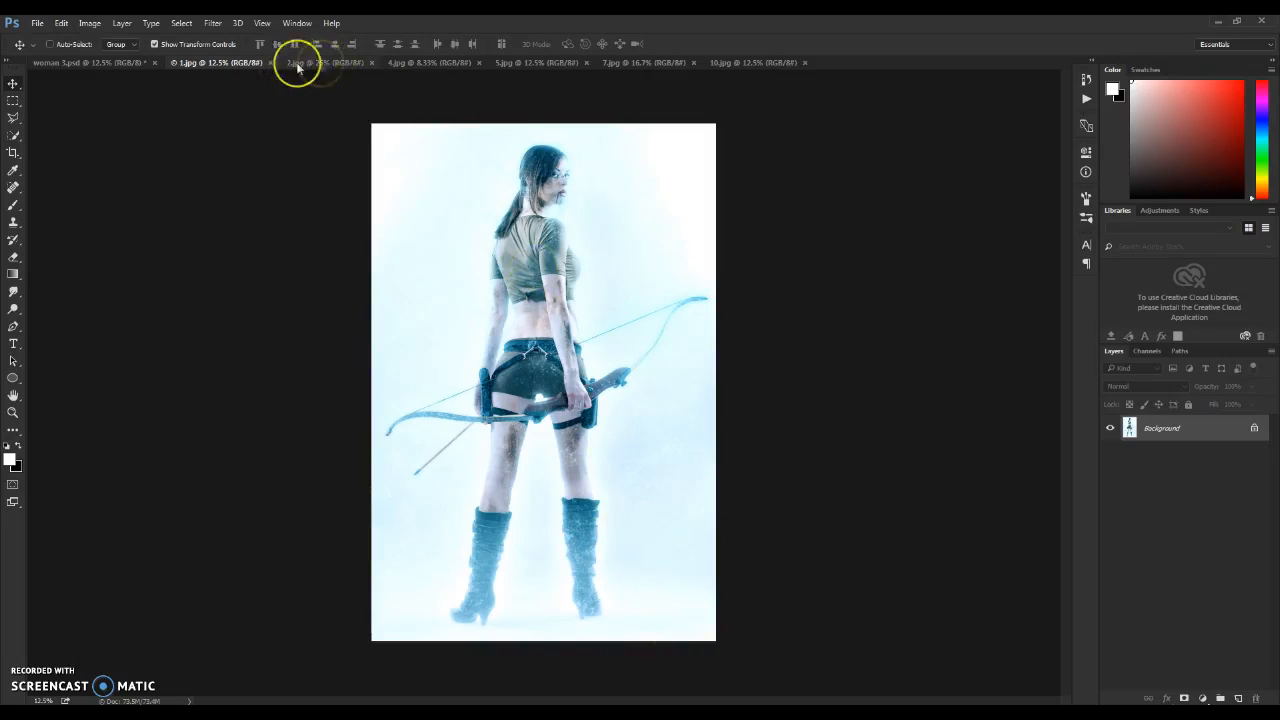
{"action": "left_click", "coordinate": [331, 62]}
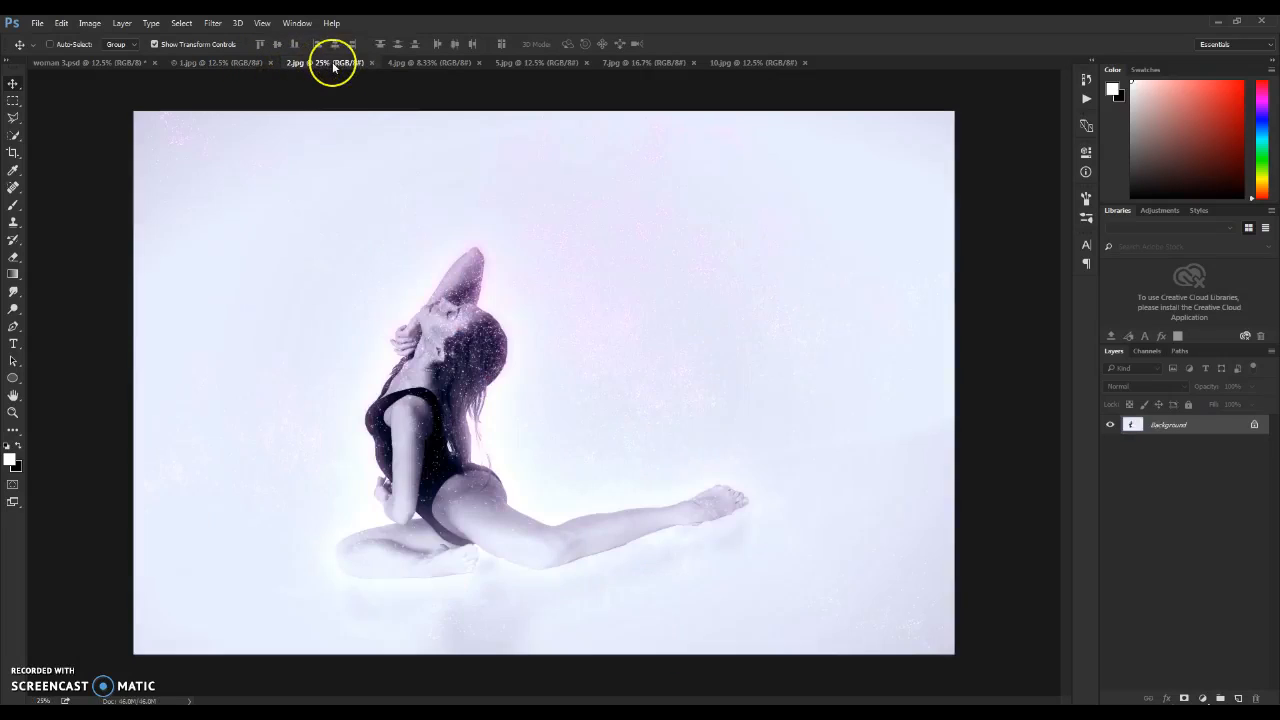
{"action": "left_click", "coordinate": [430, 63]}
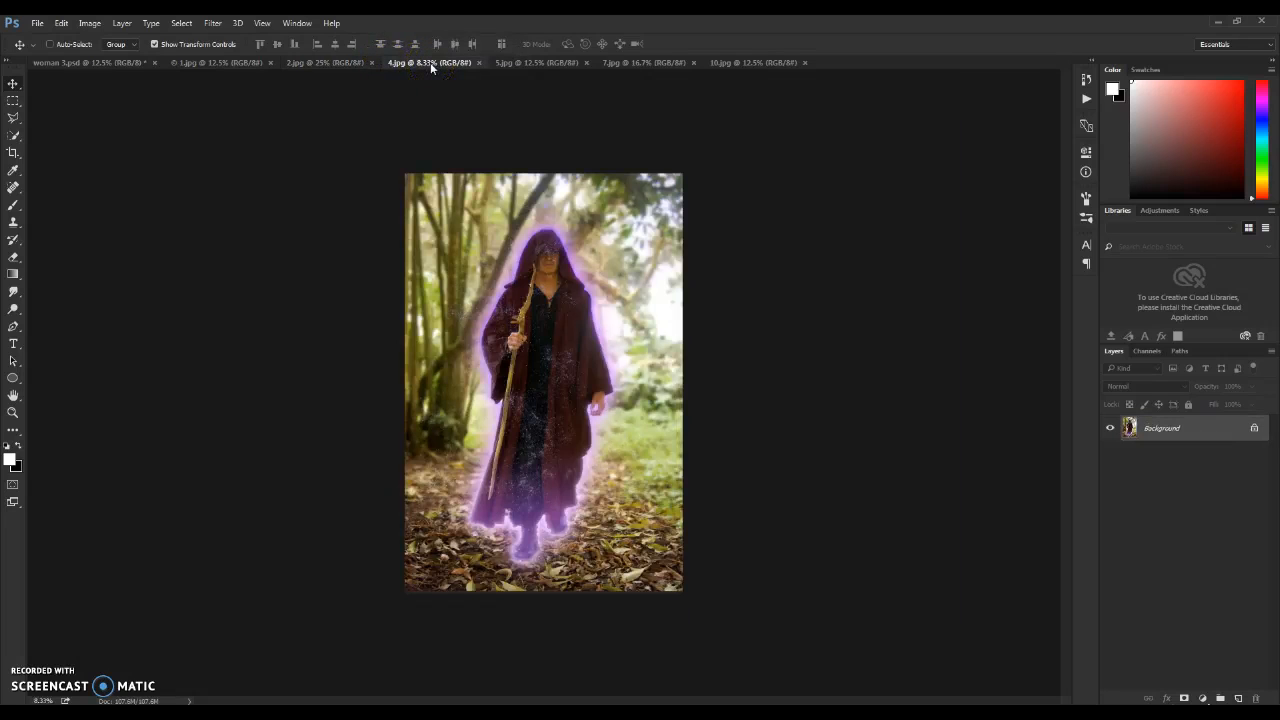
{"action": "left_click", "coordinate": [514, 63]}
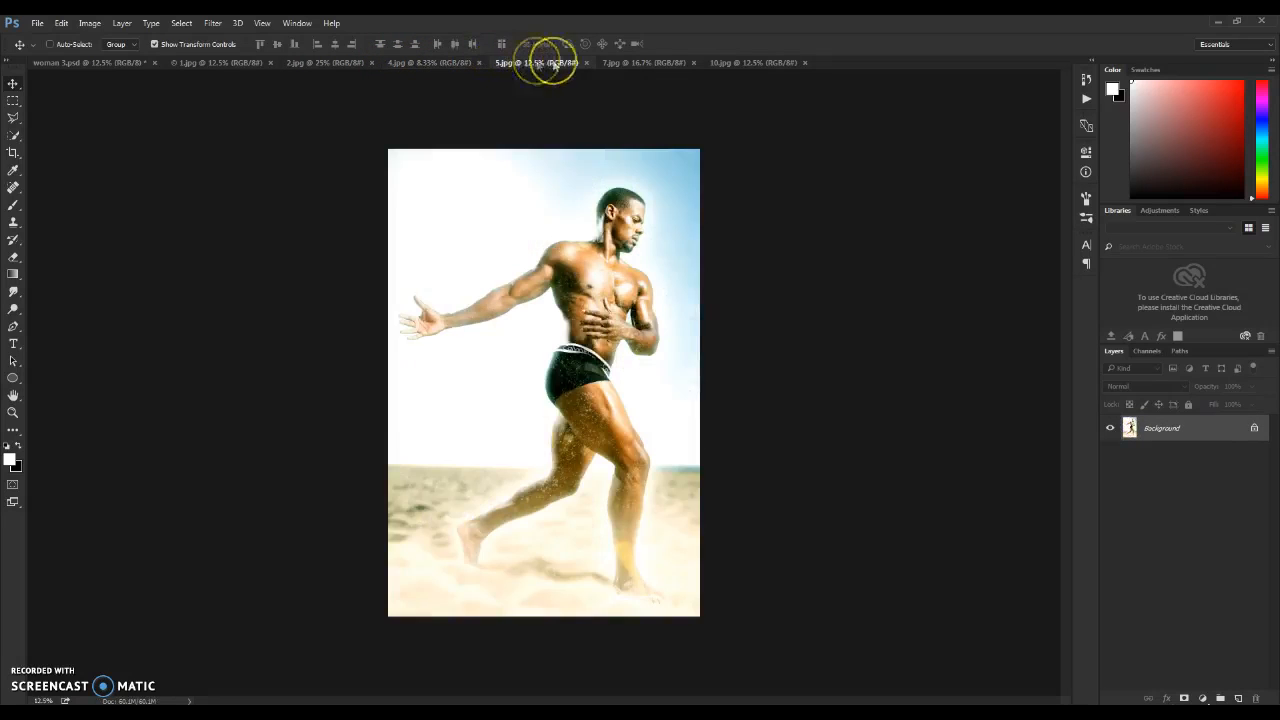
{"action": "left_click", "coordinate": [632, 65]}
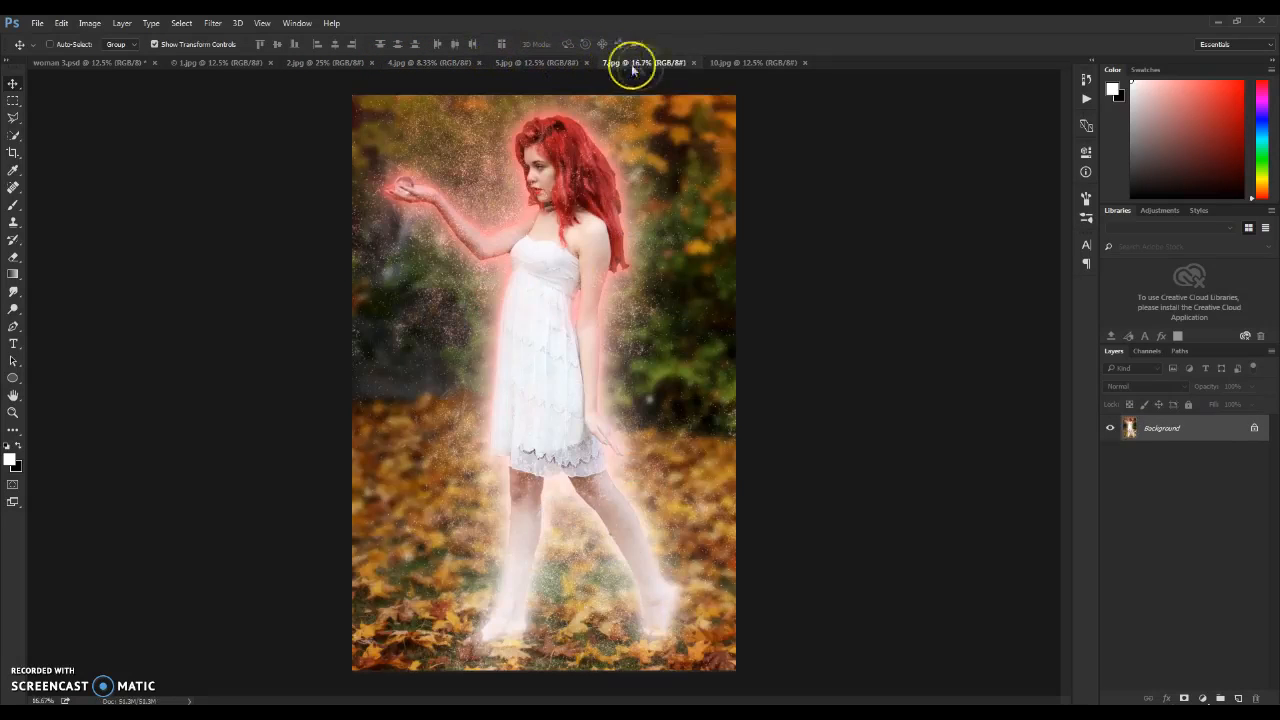
{"action": "left_click", "coordinate": [750, 63]}
{"action": "left_click", "coordinate": [88, 63]}
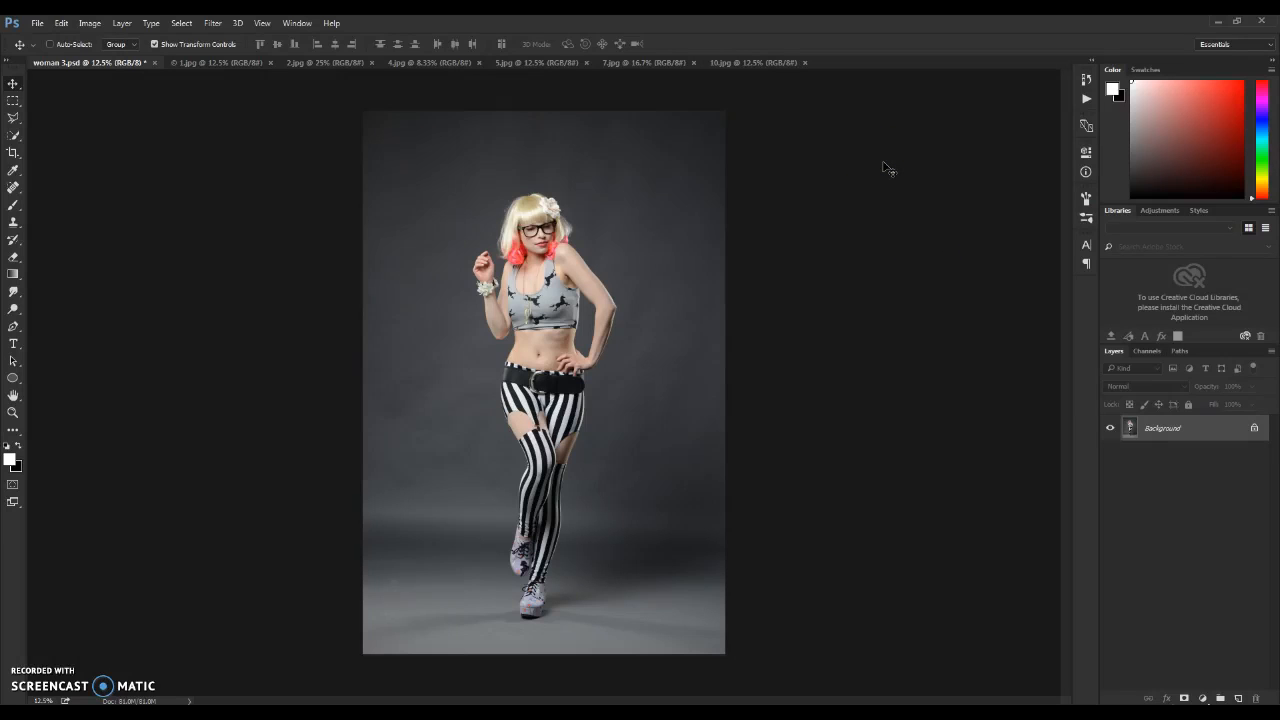
Step: Check the UI language in the Interface preferences and accept the settings
{"action": "left_click", "coordinate": [63, 25]}
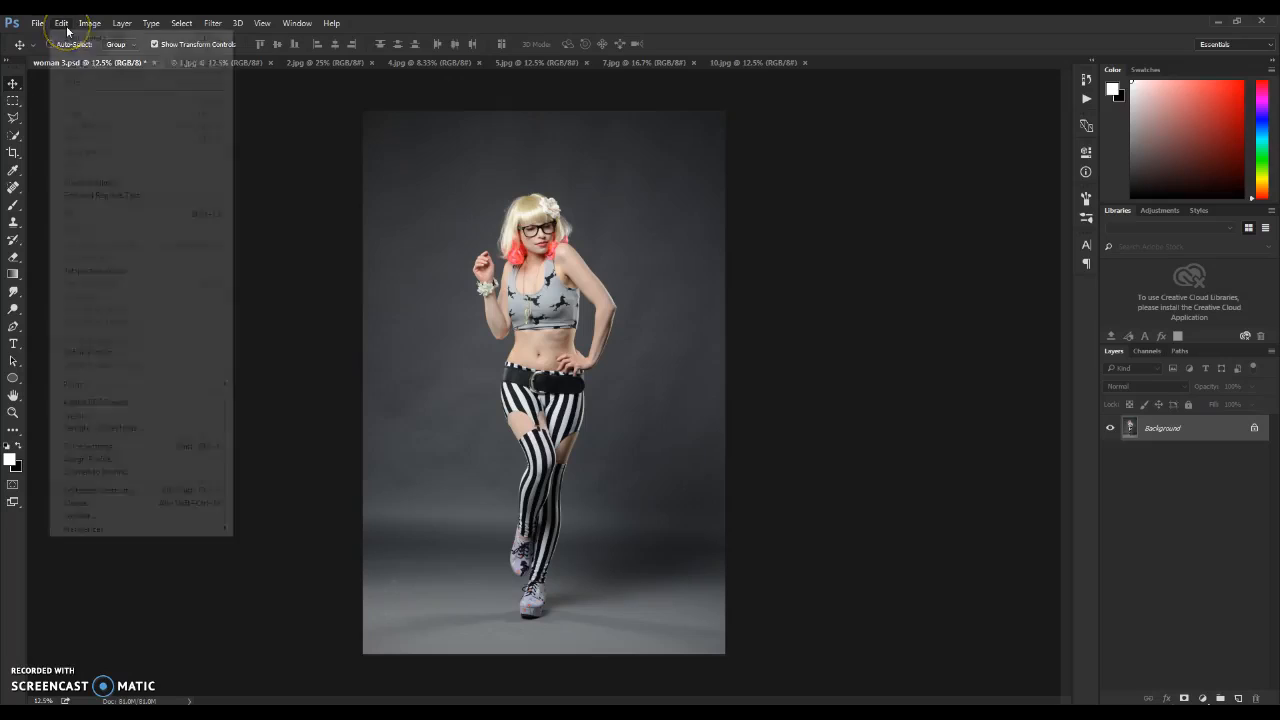
{"action": "left_click", "coordinate": [69, 24]}
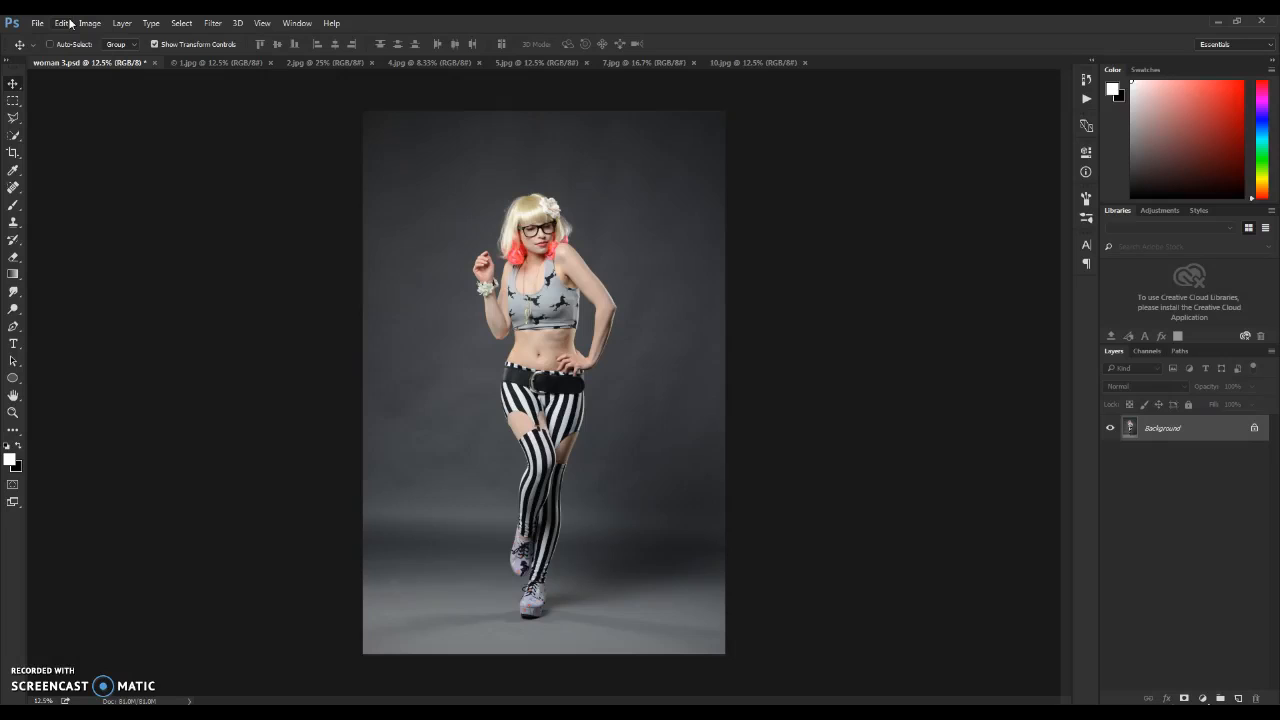
{"action": "left_click", "coordinate": [68, 24]}
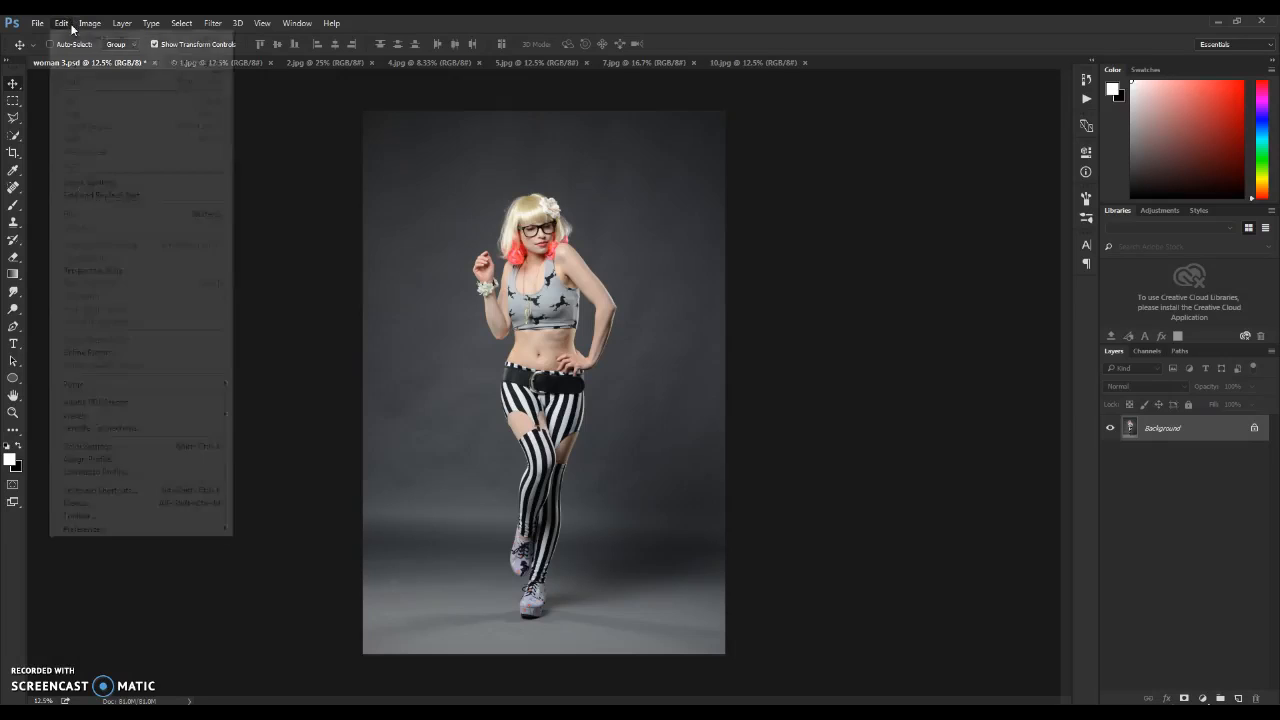
{"action": "mouse_move", "coordinate": [147, 530]}
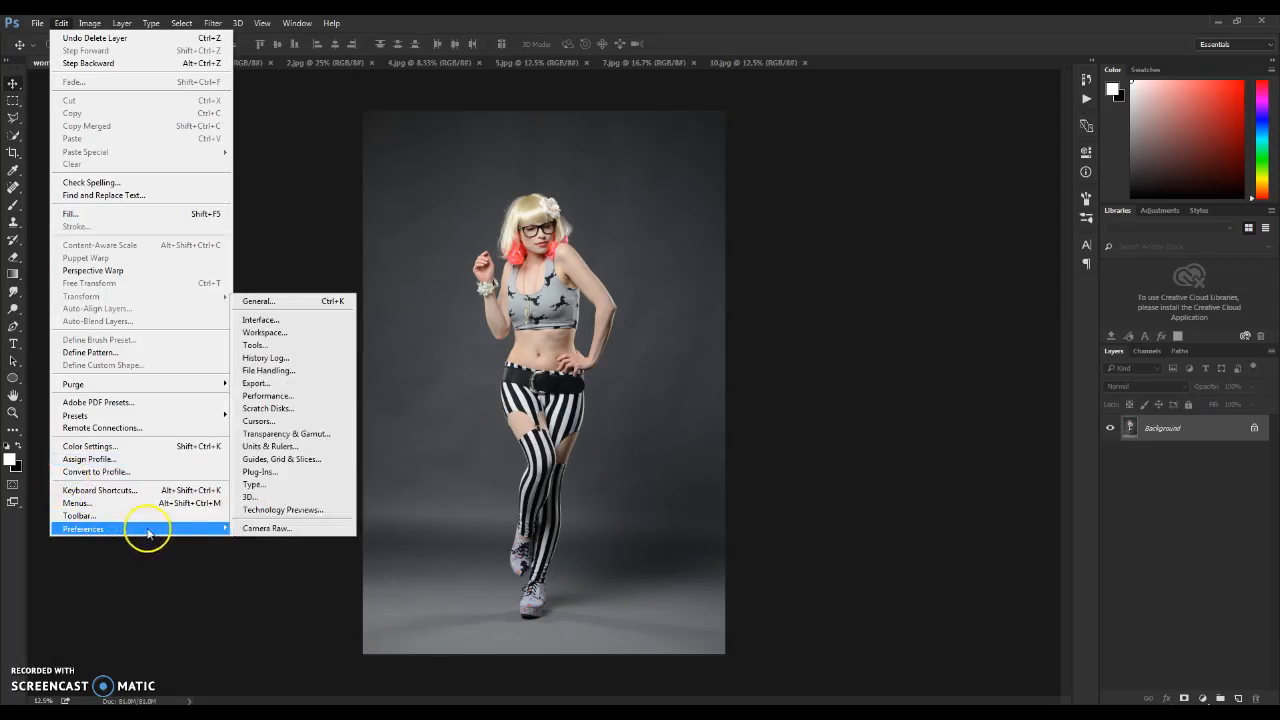
{"action": "left_click", "coordinate": [270, 321]}
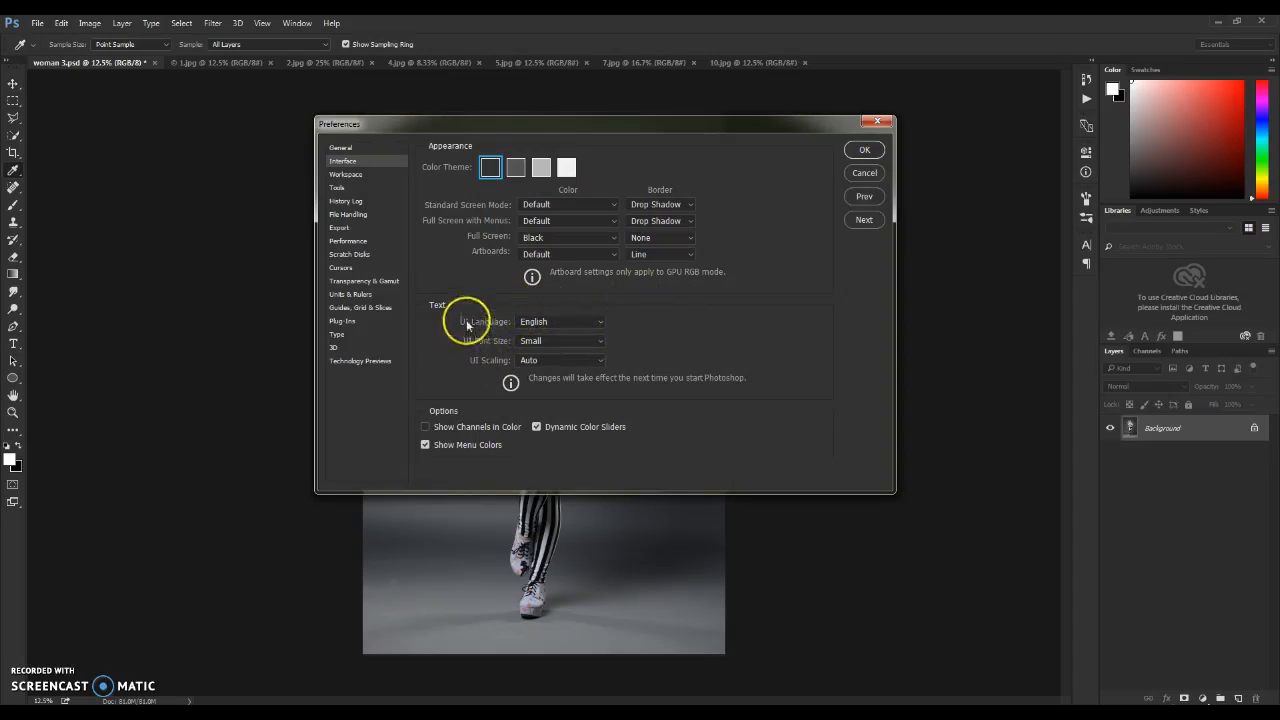
{"action": "left_click", "coordinate": [866, 151]}
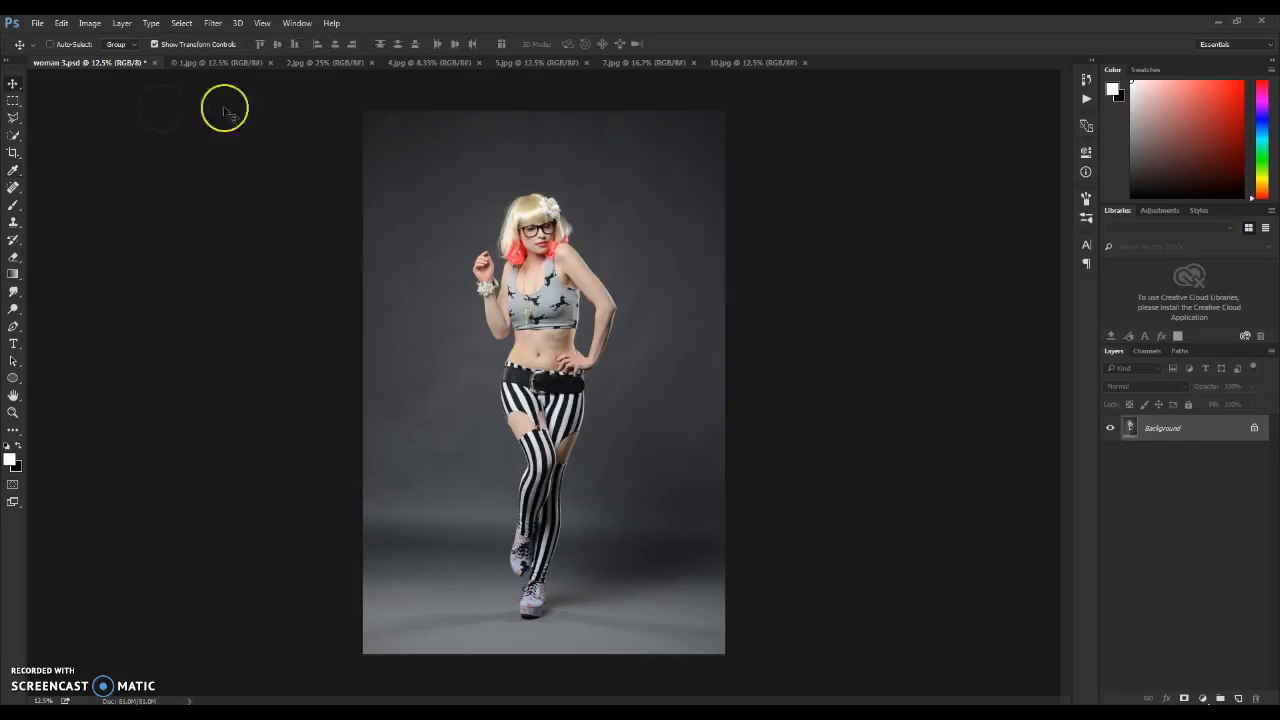
Step: Check the colour mode and bit depth of the woman 3.psd image
{"action": "left_click", "coordinate": [82, 25]}
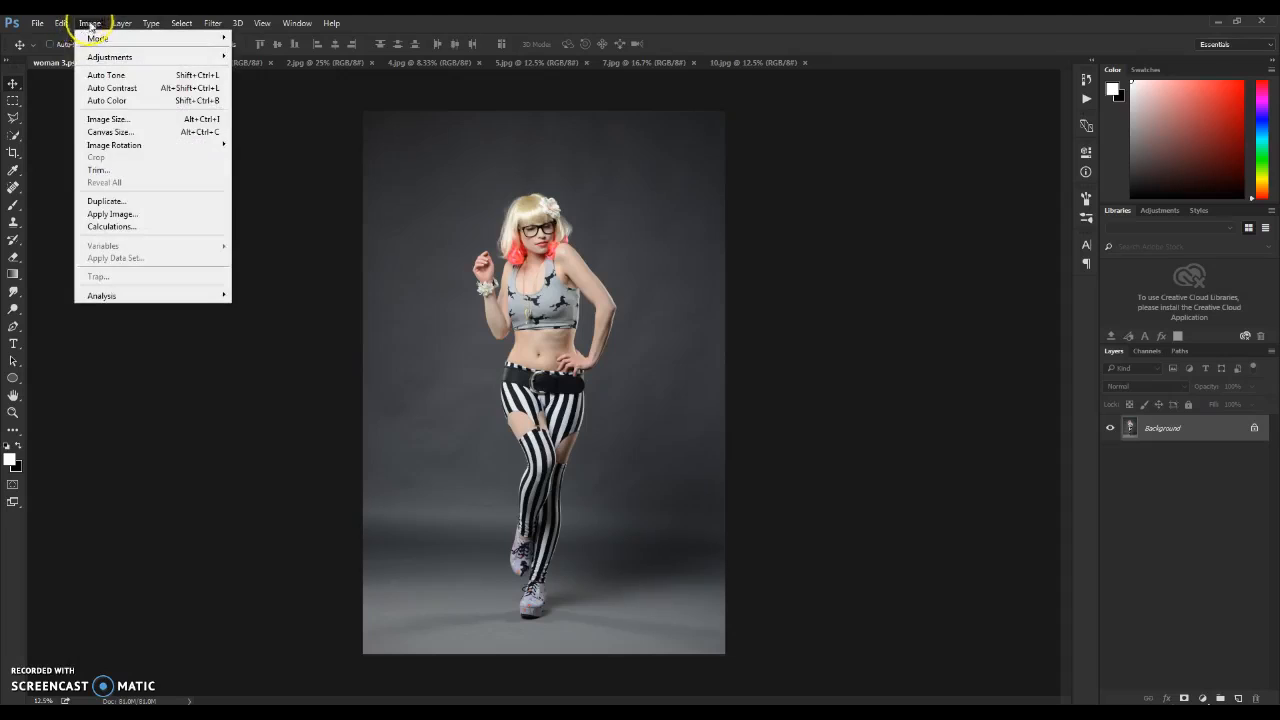
{"action": "mouse_move", "coordinate": [90, 38]}
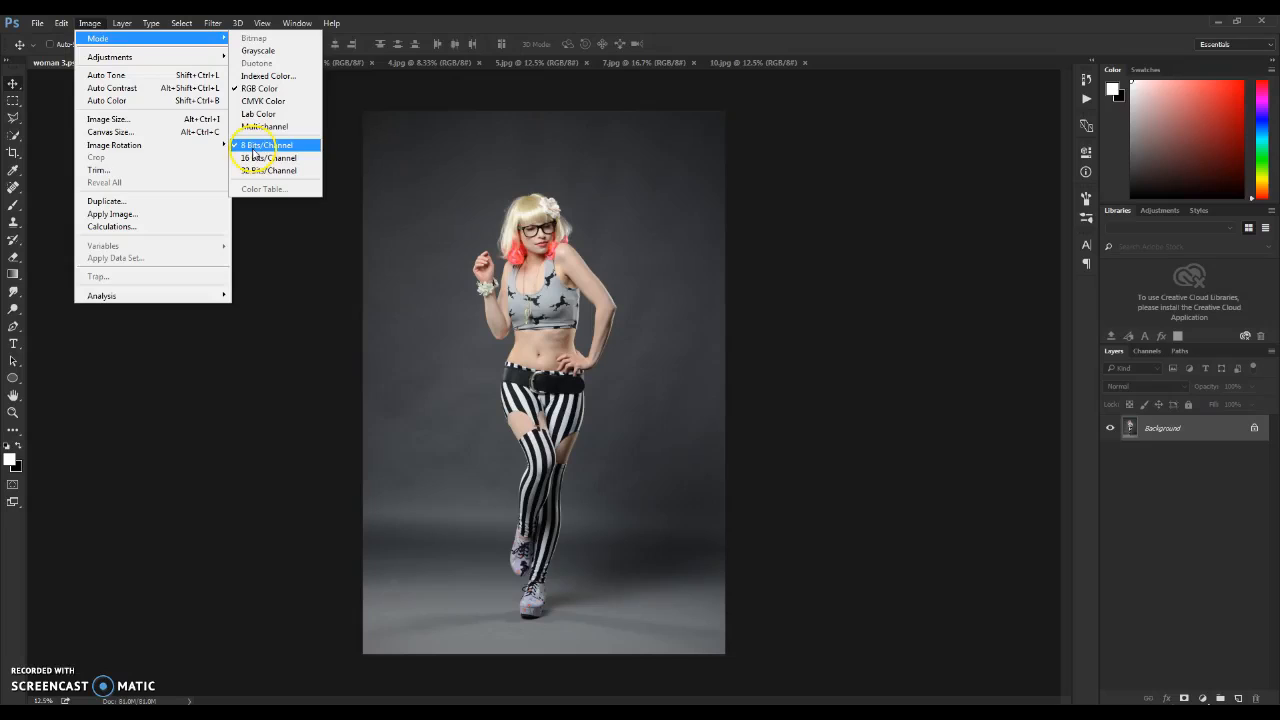
{"action": "left_click", "coordinate": [90, 22]}
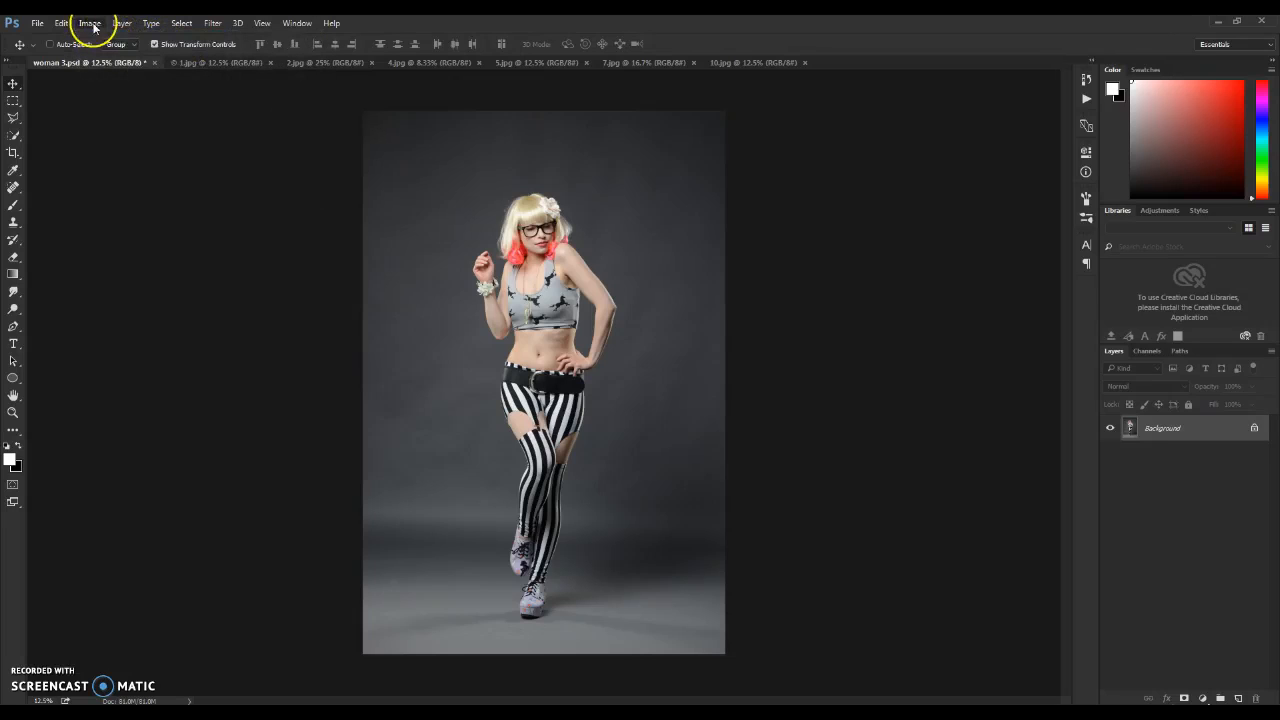
Step: Check the Layers panel options, including adding "copy" to copied layers and groups, and accept them
{"action": "left_click", "coordinate": [1270, 352]}
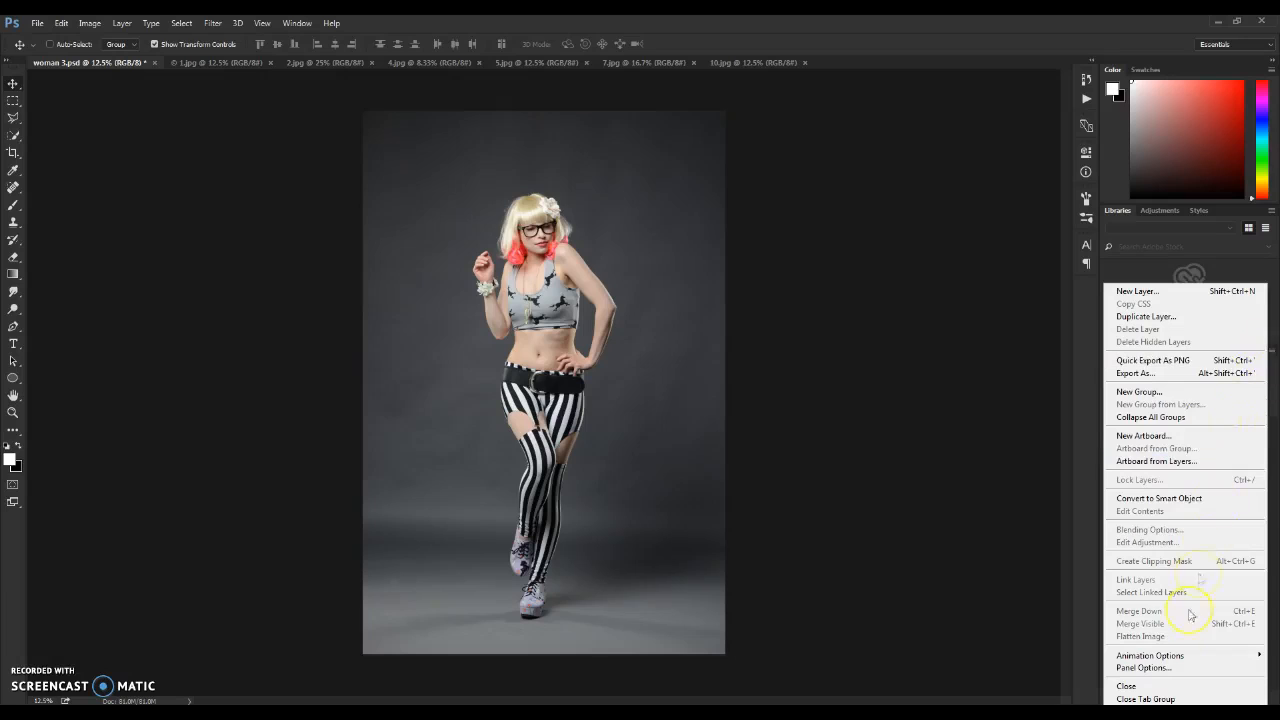
{"action": "left_click", "coordinate": [1165, 668]}
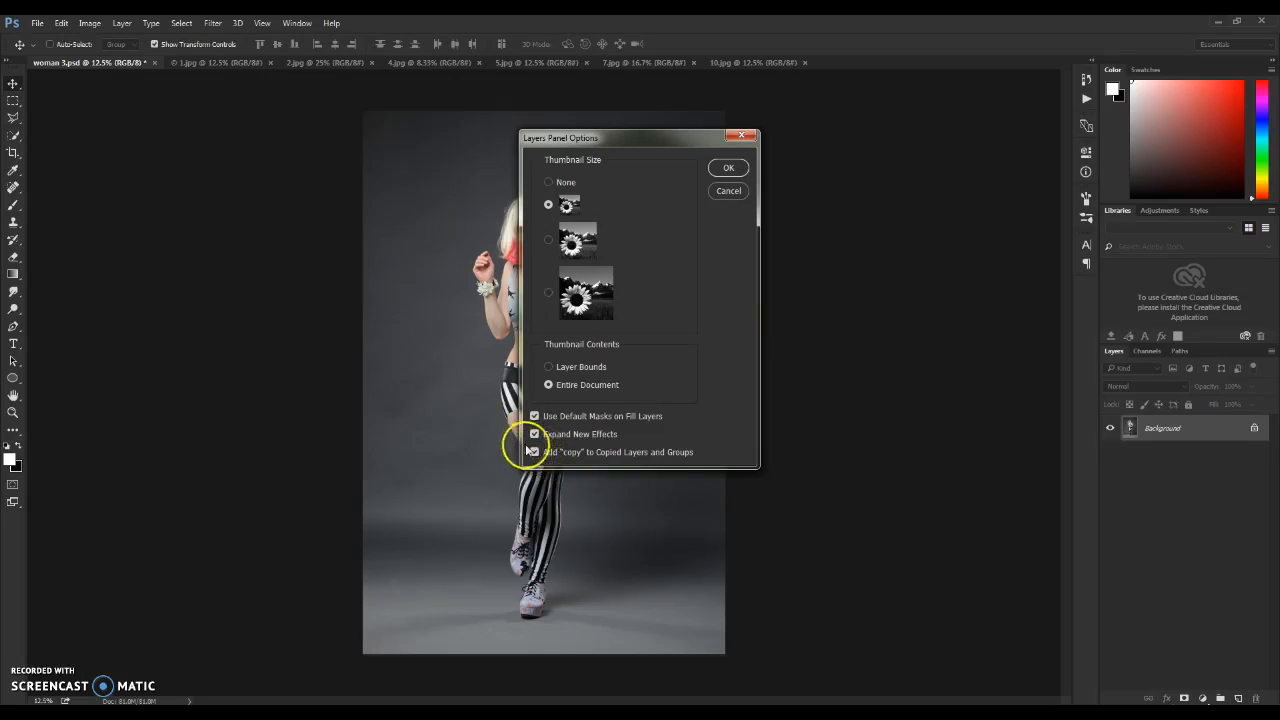
{"action": "left_click", "coordinate": [728, 168]}
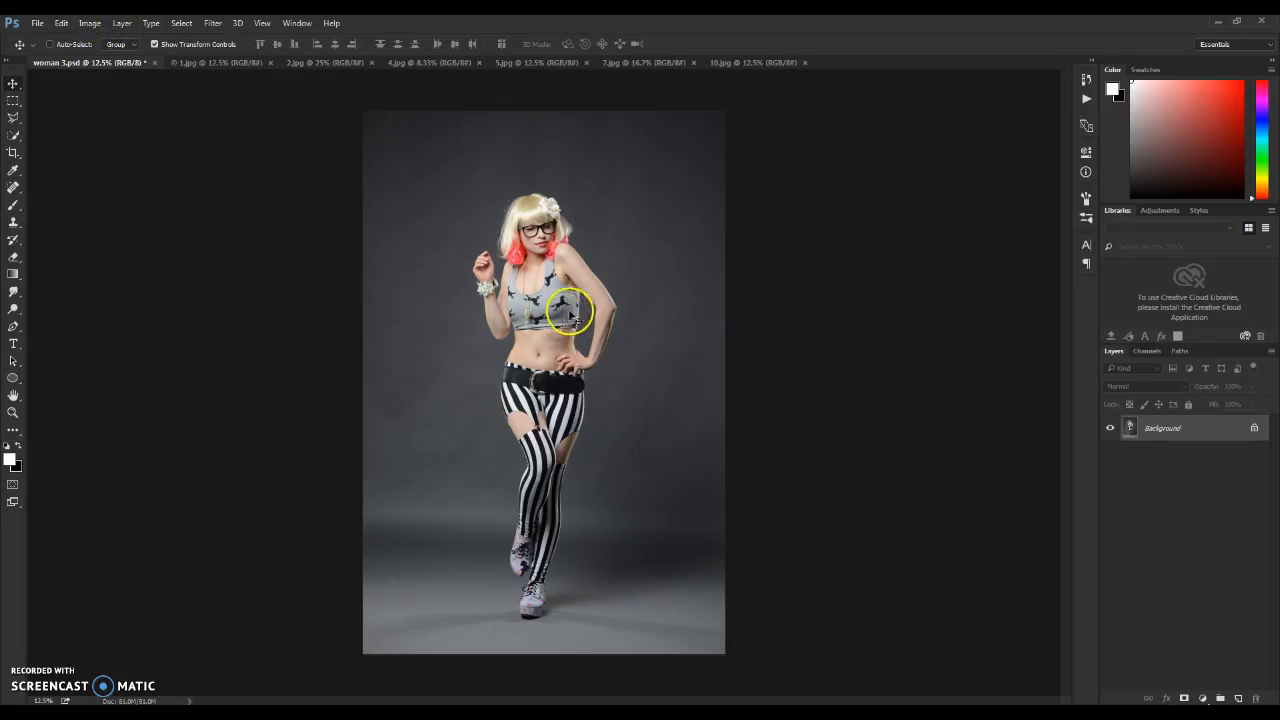
Step: Check the pixel width and height of the image in the Image Size settings and accept them
{"action": "left_click", "coordinate": [89, 24]}
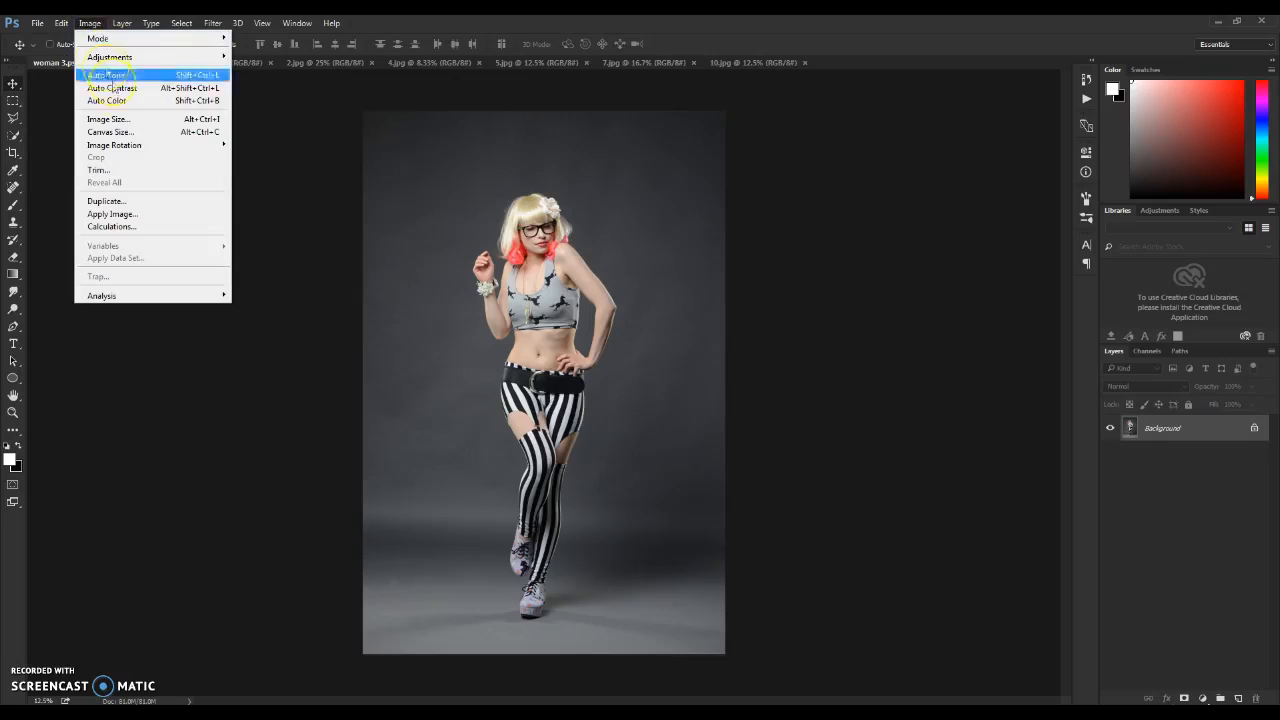
{"action": "left_click", "coordinate": [130, 122]}
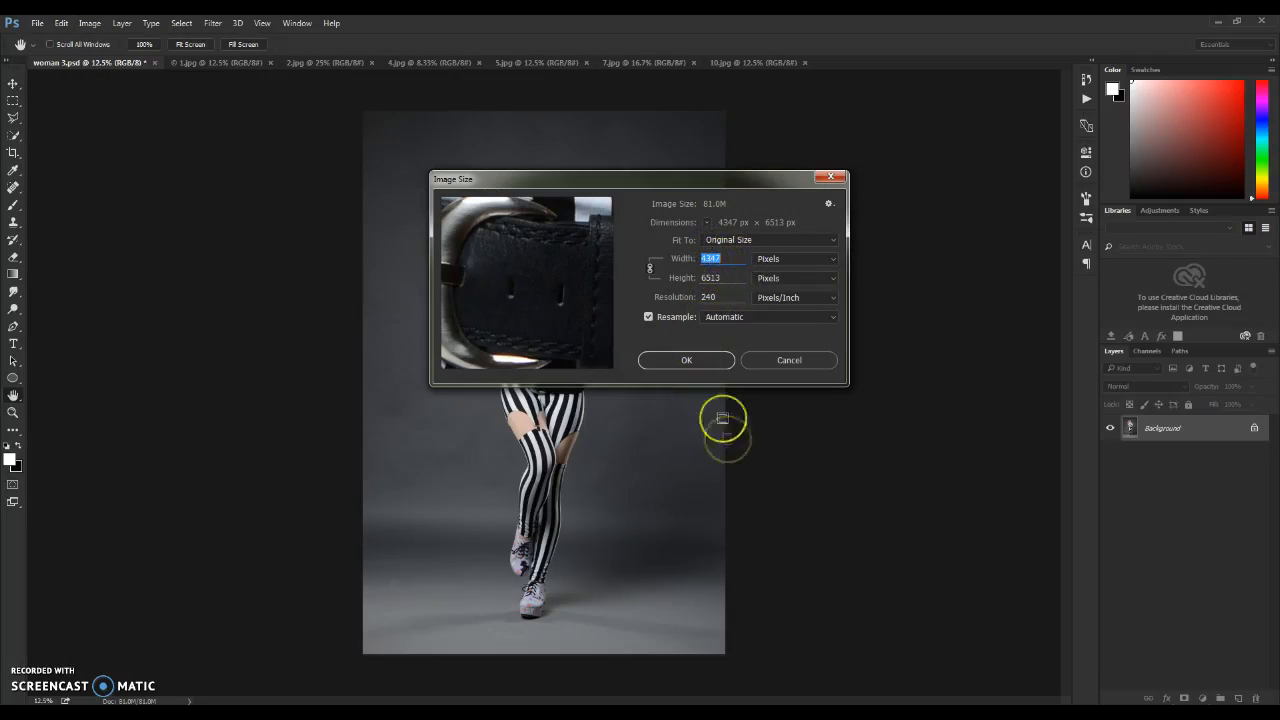
{"action": "left_click", "coordinate": [715, 260]}
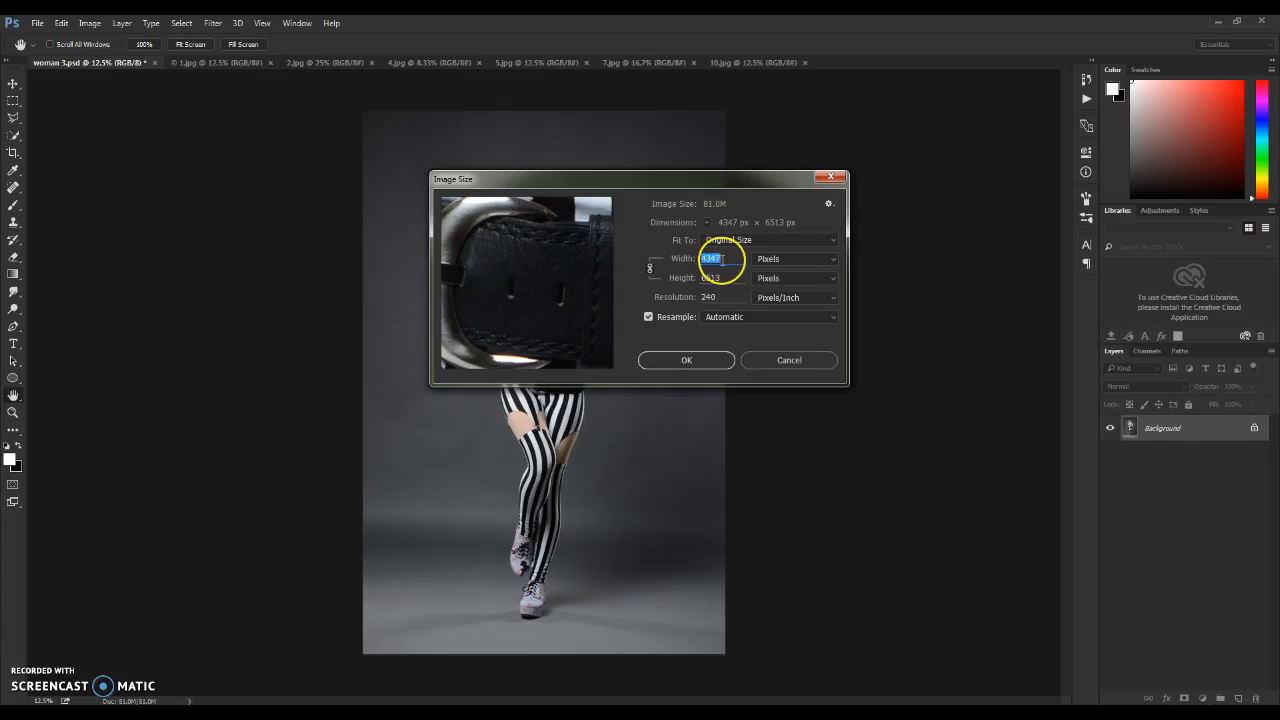
{"action": "left_click", "coordinate": [703, 363]}
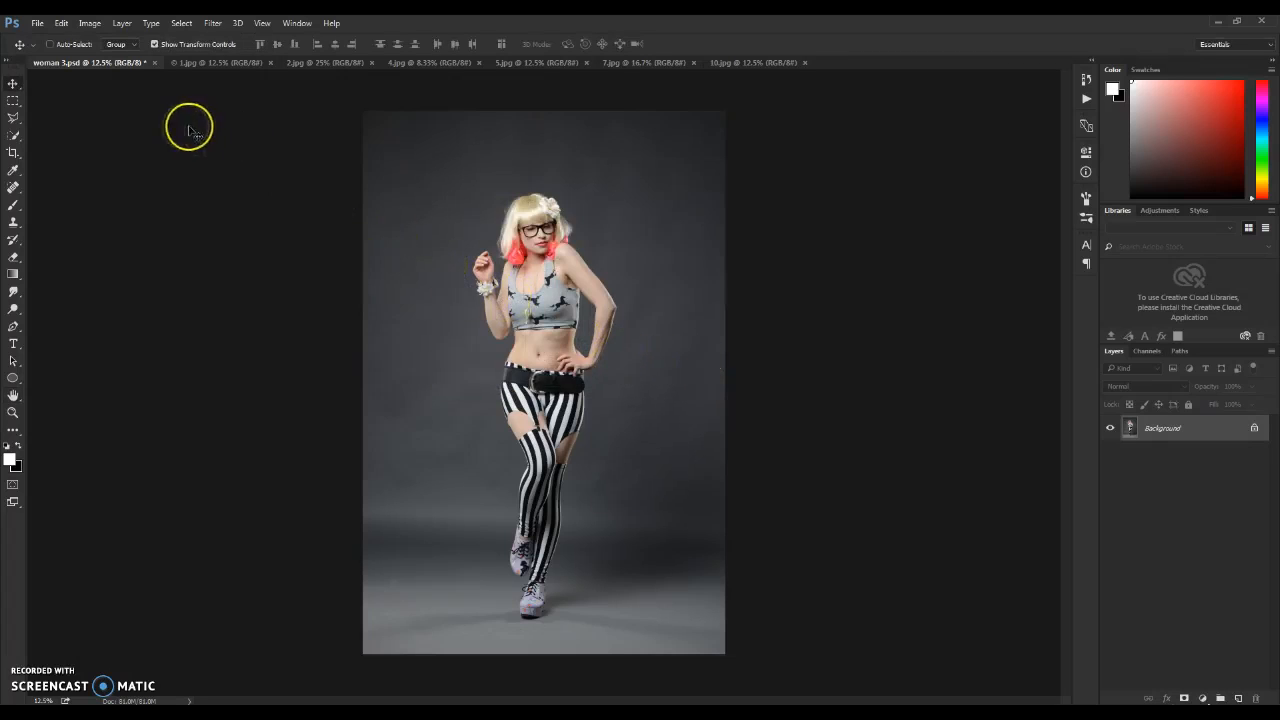
Step: Show the Actions panel and delete the existing Soft action set
{"action": "left_click", "coordinate": [296, 22]}
{"action": "left_click", "coordinate": [296, 22]}
{"action": "left_click", "coordinate": [296, 22]}
{"action": "left_click", "coordinate": [318, 113]}
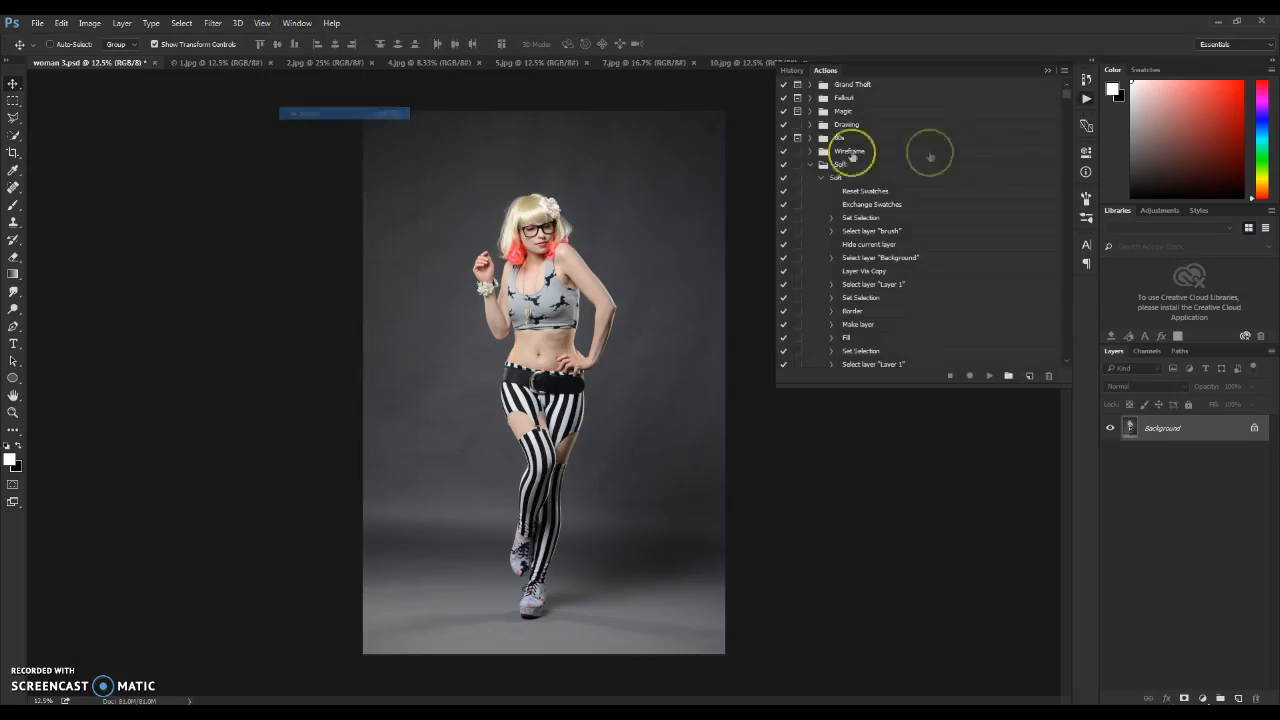
{"action": "left_click", "coordinate": [842, 164]}
{"action": "left_click", "coordinate": [1050, 376]}
{"action": "left_click", "coordinate": [631, 298]}
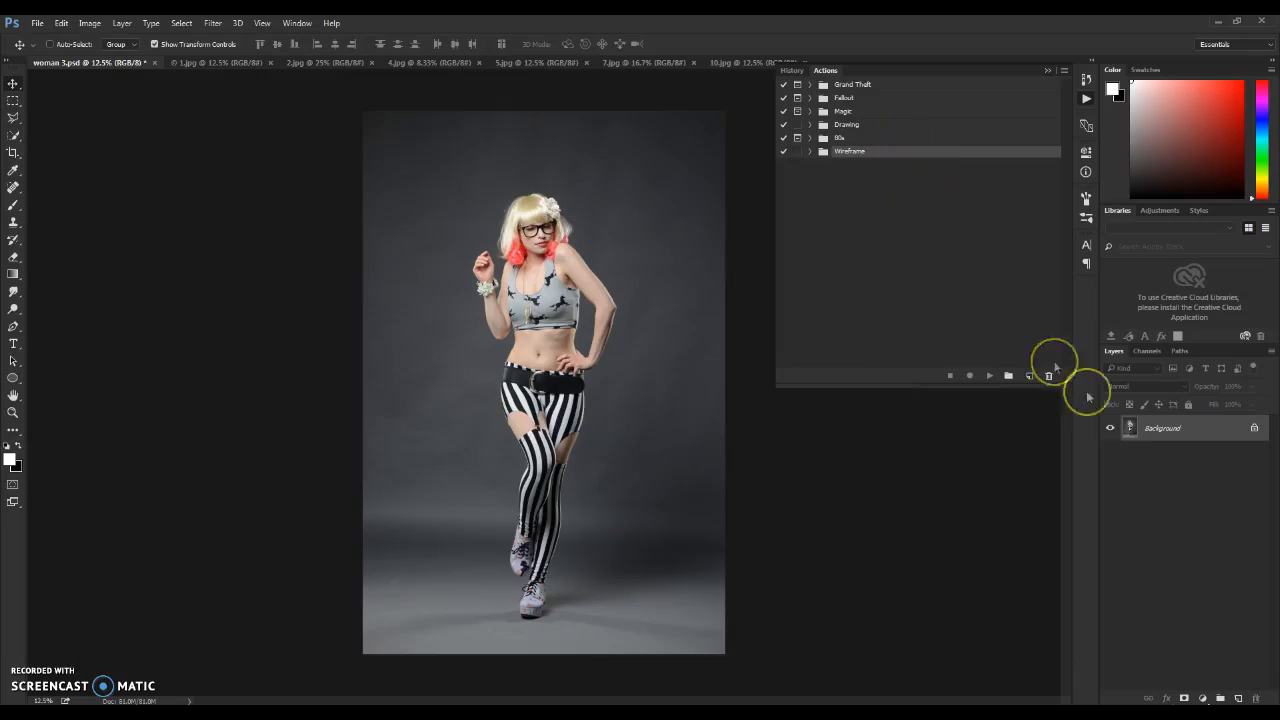
Step: Load the Soft ATN file from the Soft Photoshop Action folder into the actions list
{"action": "left_click", "coordinate": [1065, 72]}
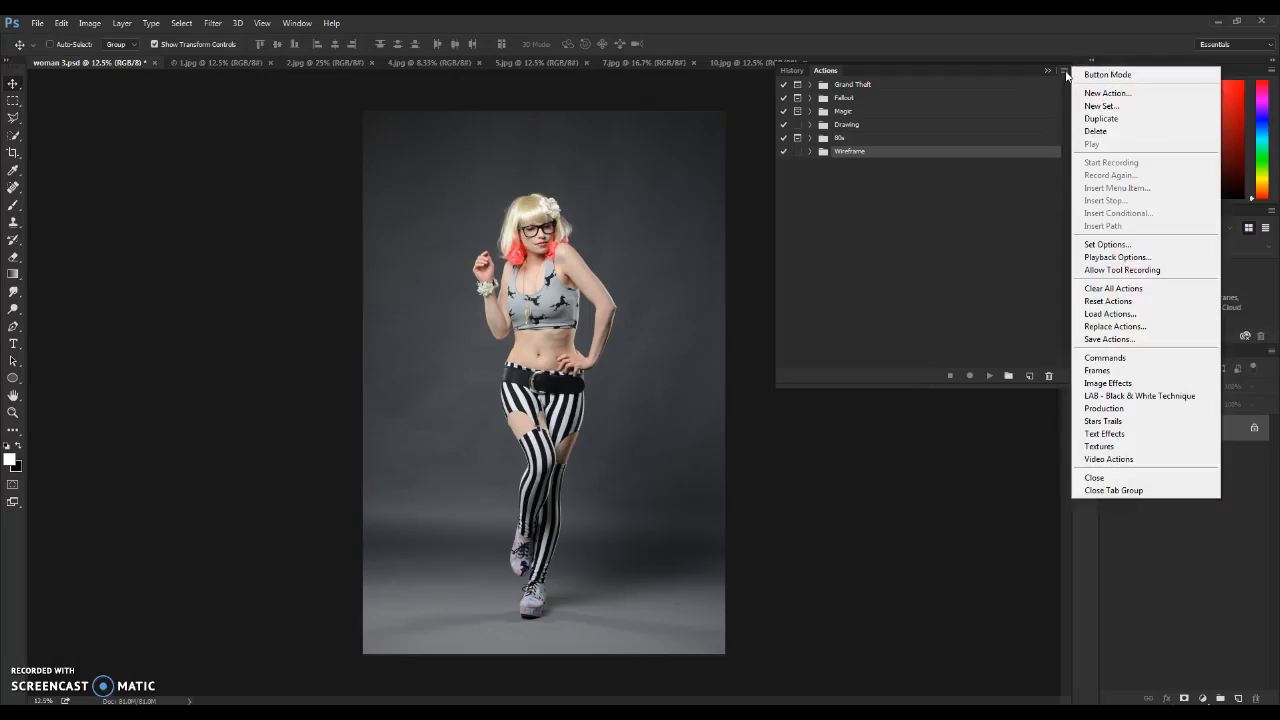
{"action": "left_click", "coordinate": [1110, 313]}
{"action": "left_click", "coordinate": [340, 113]}
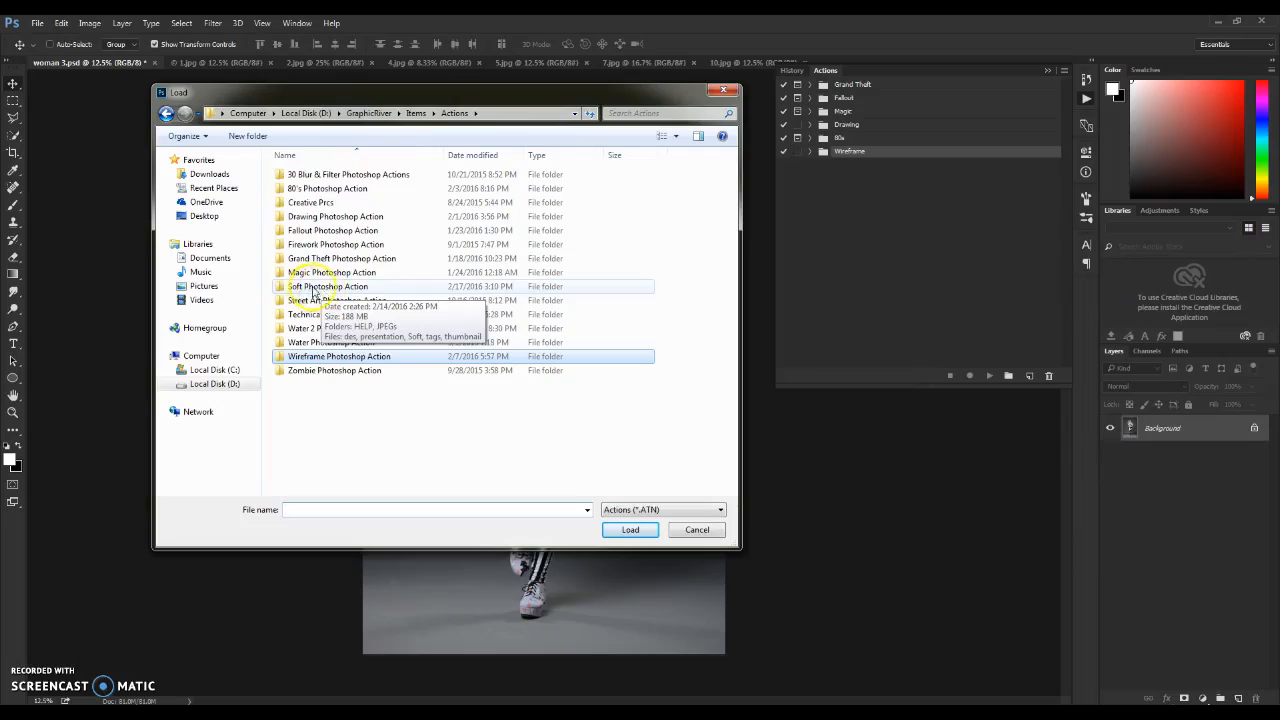
{"action": "double_click", "coordinate": [308, 288]}
{"action": "left_click", "coordinate": [297, 204]}
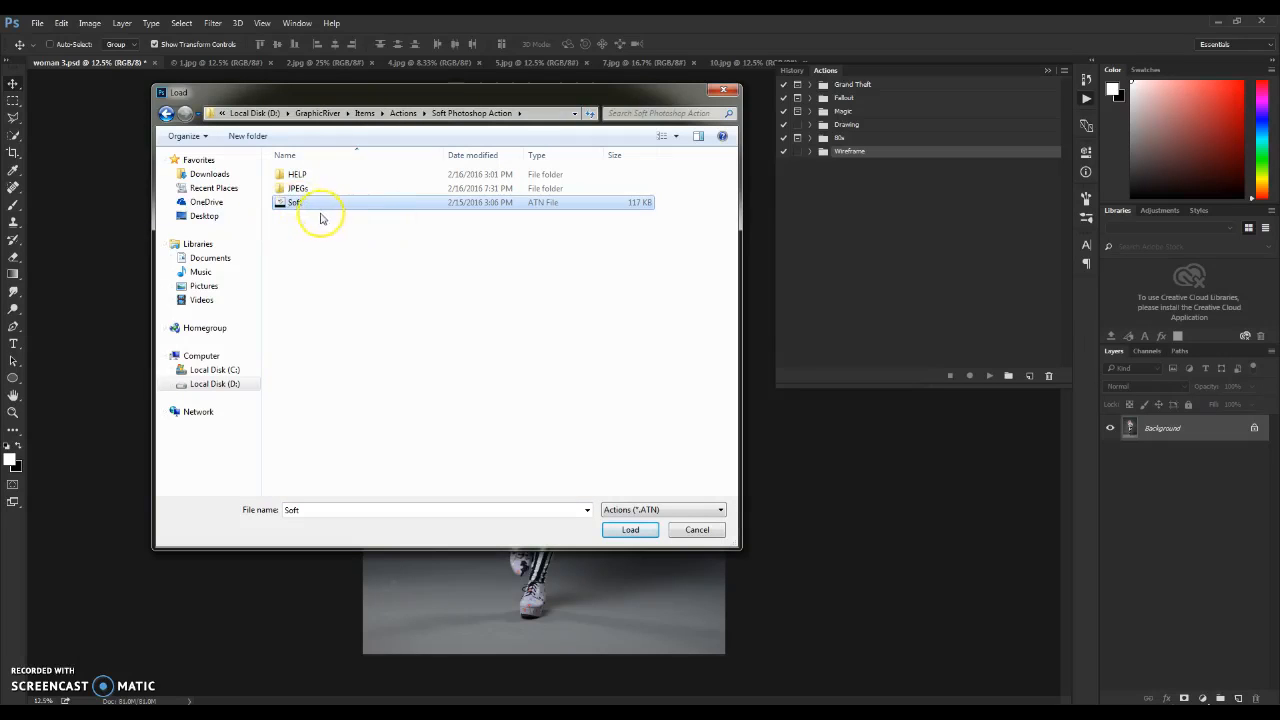
{"action": "left_click", "coordinate": [628, 532]}
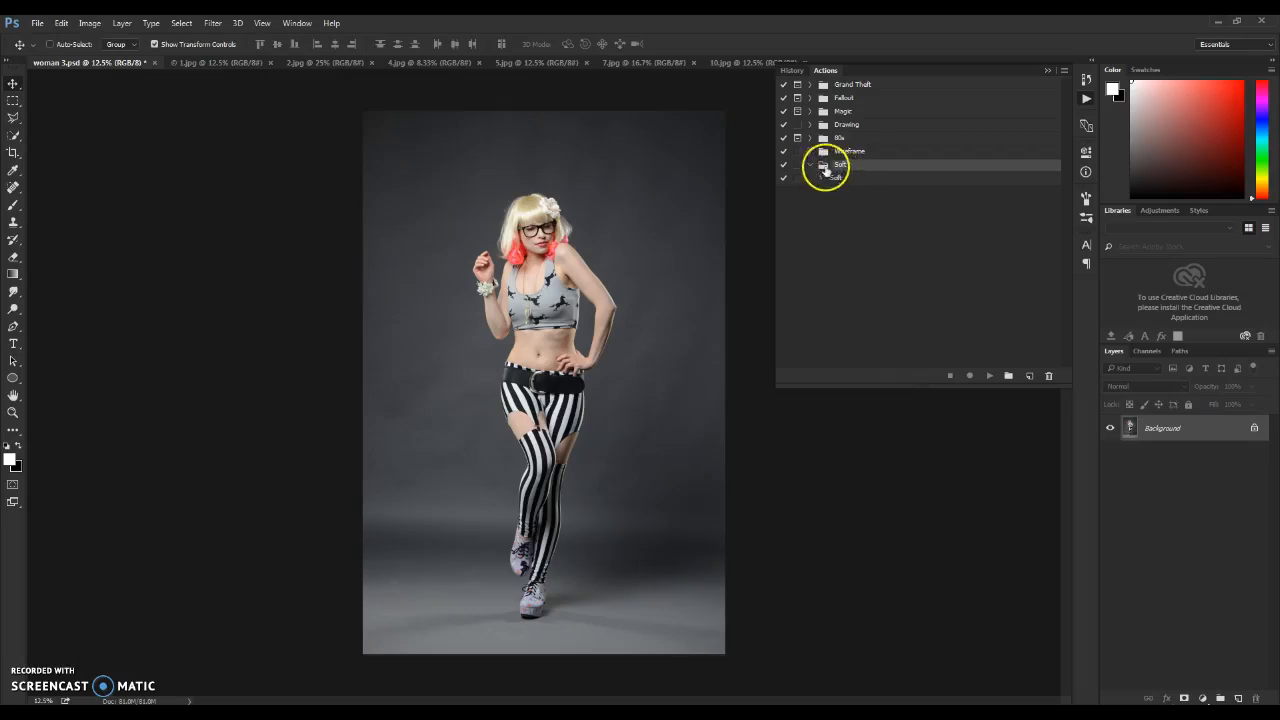
Step: Expand the Soft action inside the loaded set, select it, and collapse the Actions panel
{"action": "left_click", "coordinate": [824, 177]}
{"action": "left_click", "coordinate": [835, 178]}
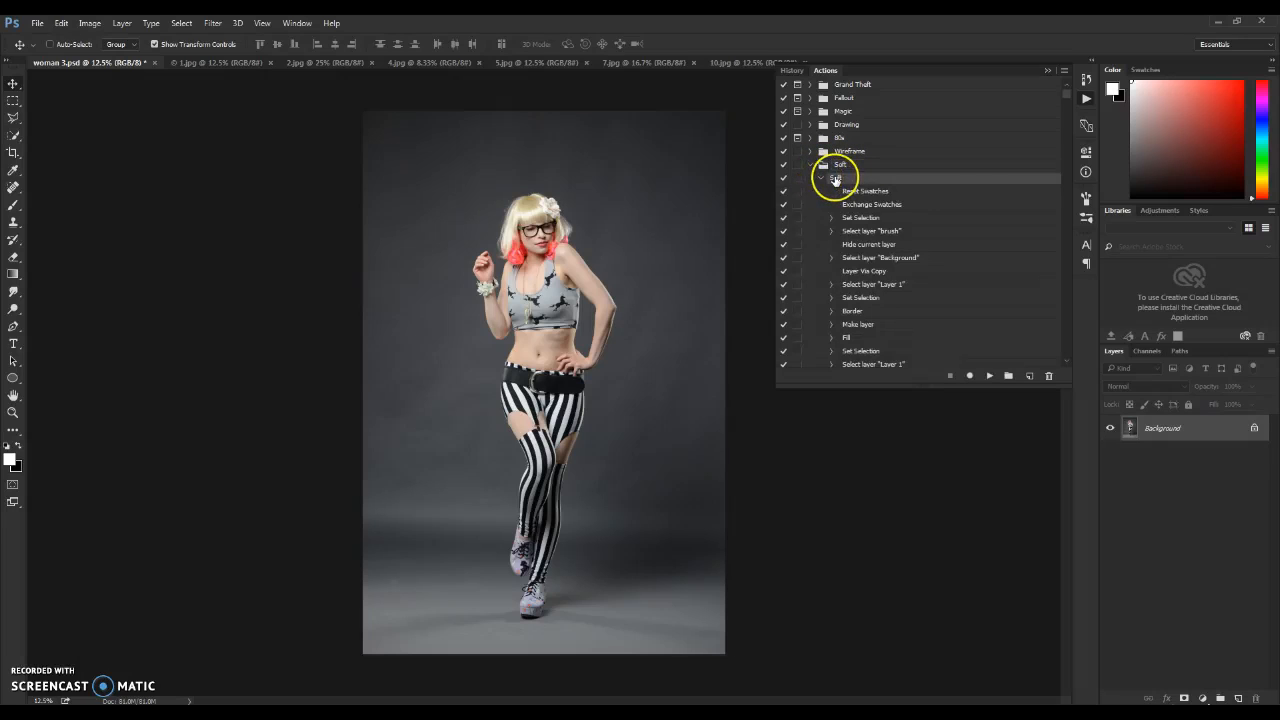
{"action": "left_click", "coordinate": [1046, 74]}
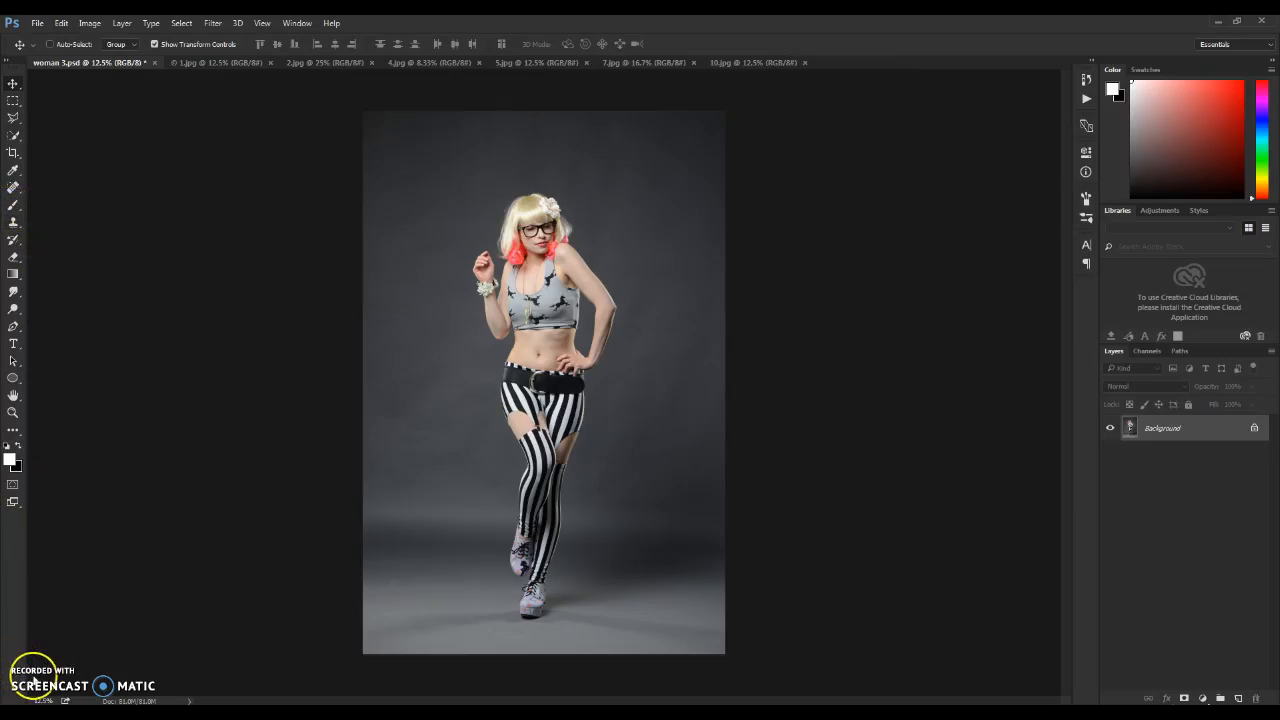
Step: Switch to the Brush tool and bring up the Load Brushes dialog from its brush presets
{"action": "left_click", "coordinate": [14, 206]}
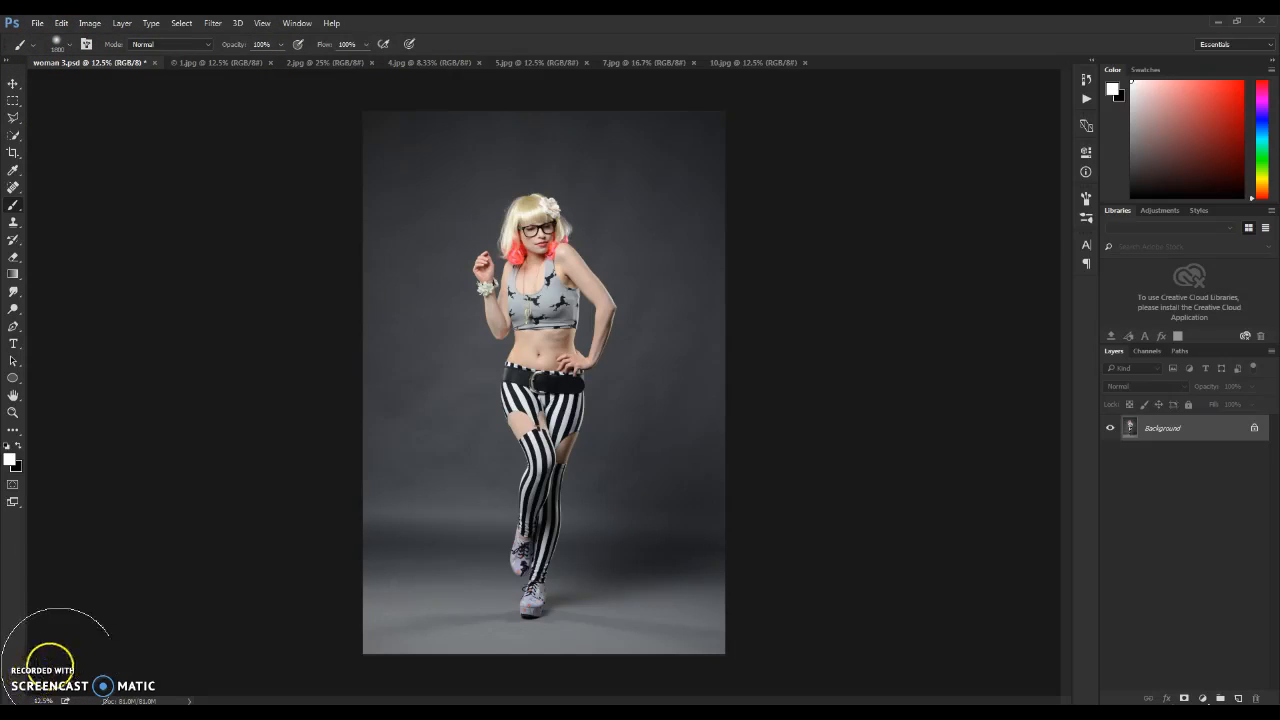
{"action": "left_click", "coordinate": [72, 44]}
{"action": "left_click", "coordinate": [72, 44]}
{"action": "left_click", "coordinate": [70, 42]}
{"action": "left_click", "coordinate": [280, 70]}
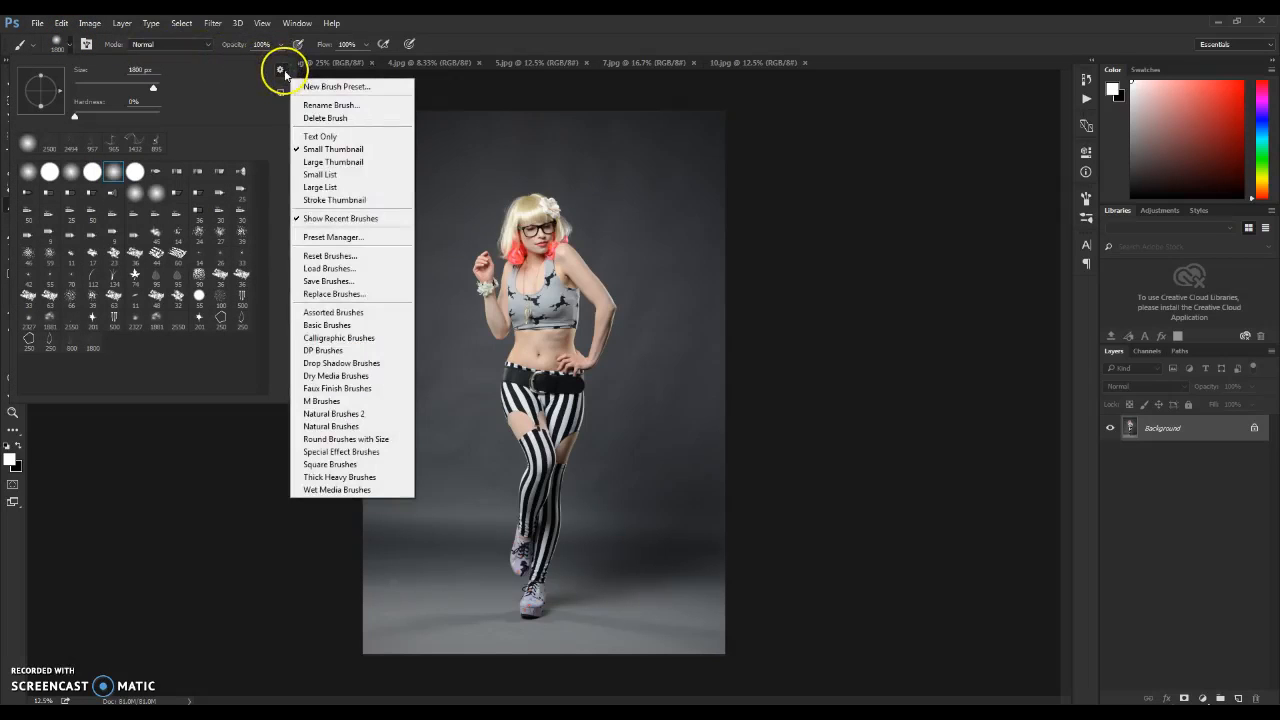
{"action": "left_click", "coordinate": [330, 268]}
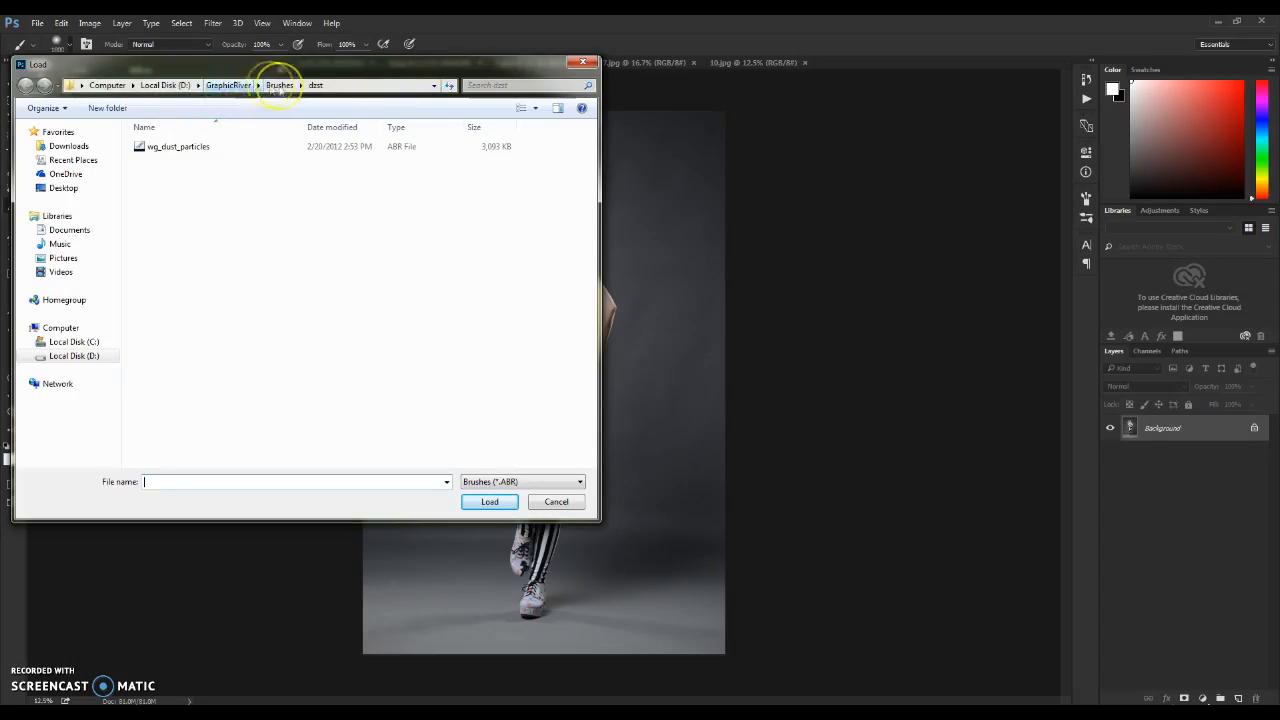
Step: Load the Soft Action Brushes file from GraphicRiver > Items > Actions > Soft Photoshop Action and close the brush presets
{"action": "left_click", "coordinate": [228, 85]}
{"action": "double_click", "coordinate": [158, 203]}
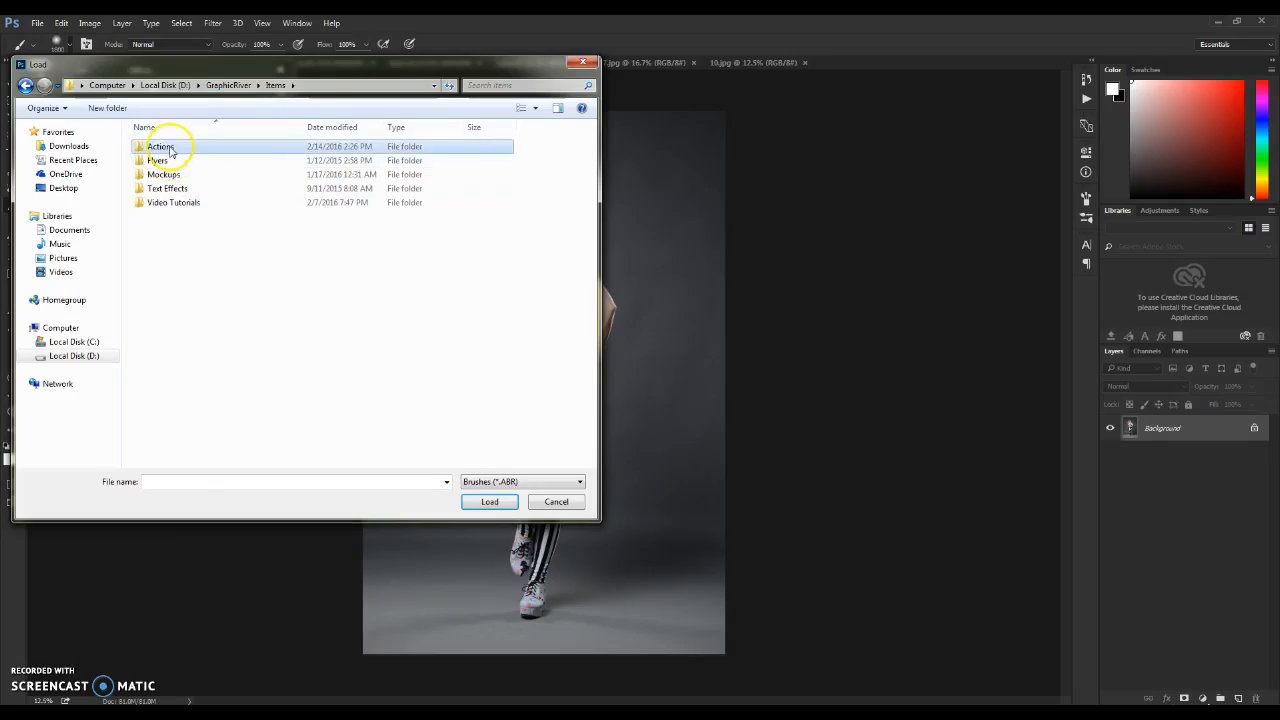
{"action": "double_click", "coordinate": [162, 146]}
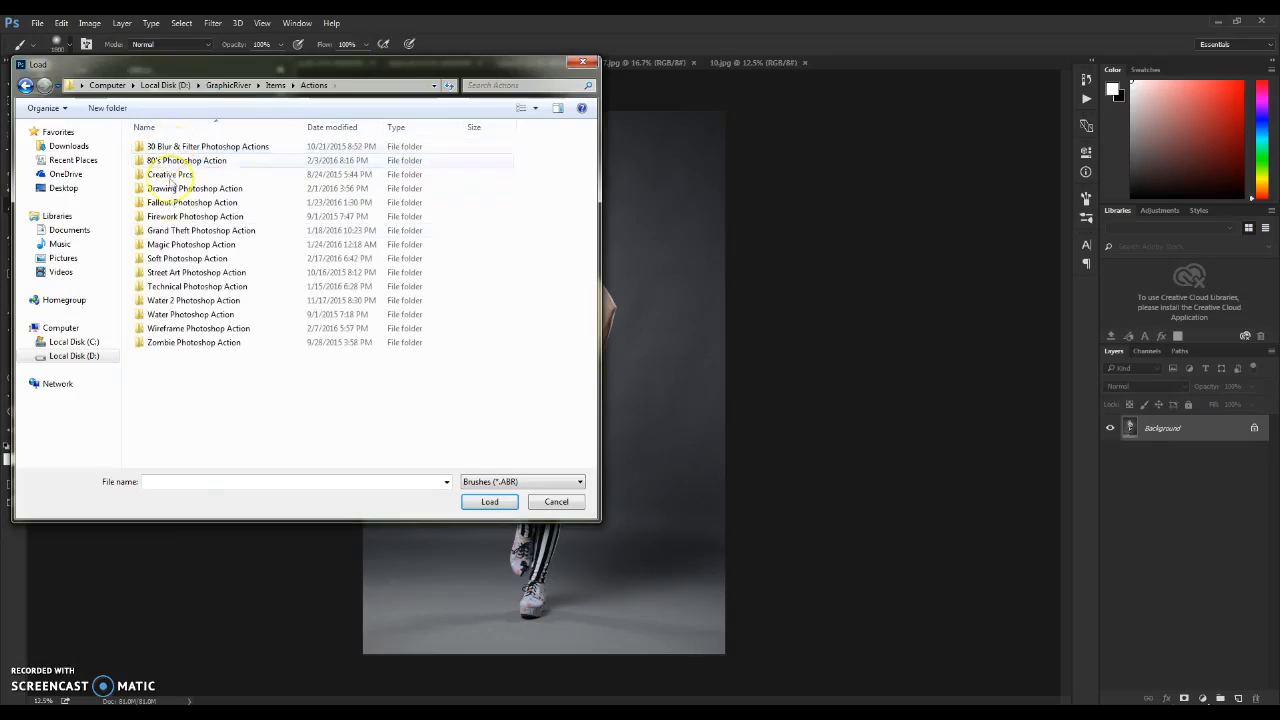
{"action": "double_click", "coordinate": [171, 261]}
{"action": "left_click", "coordinate": [180, 180]}
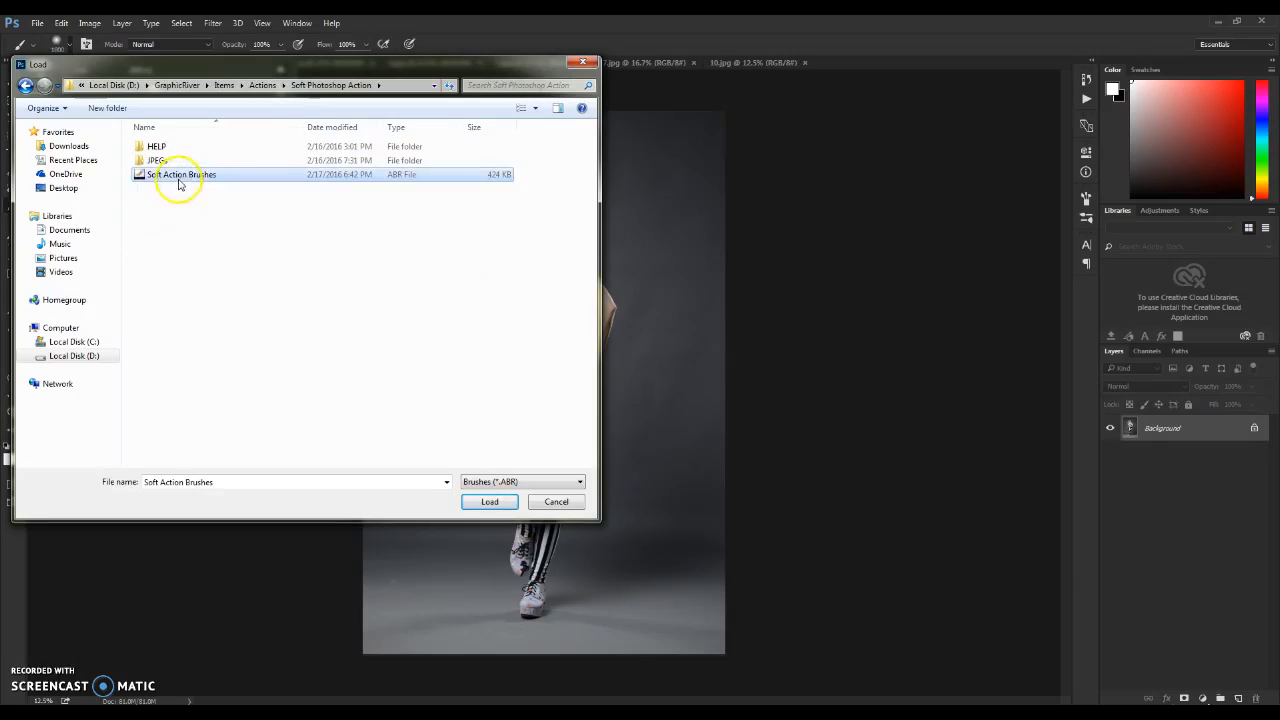
{"action": "left_click", "coordinate": [487, 502]}
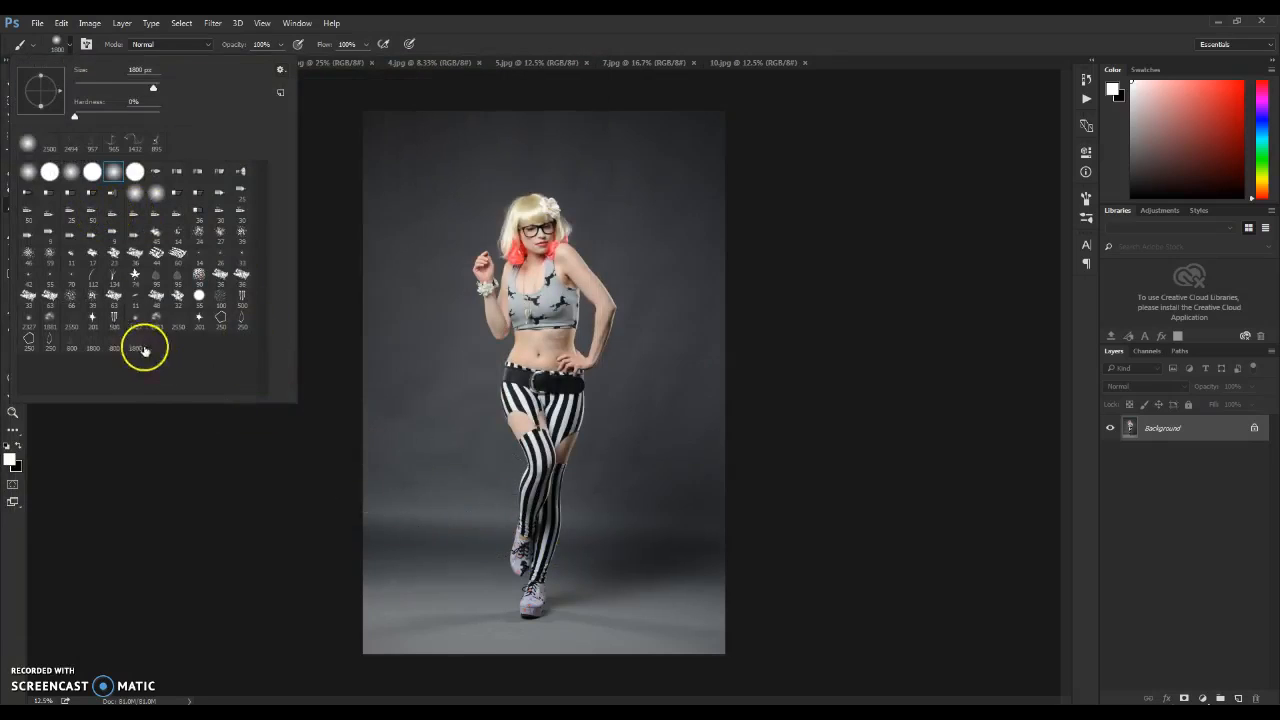
{"action": "left_click", "coordinate": [66, 44]}
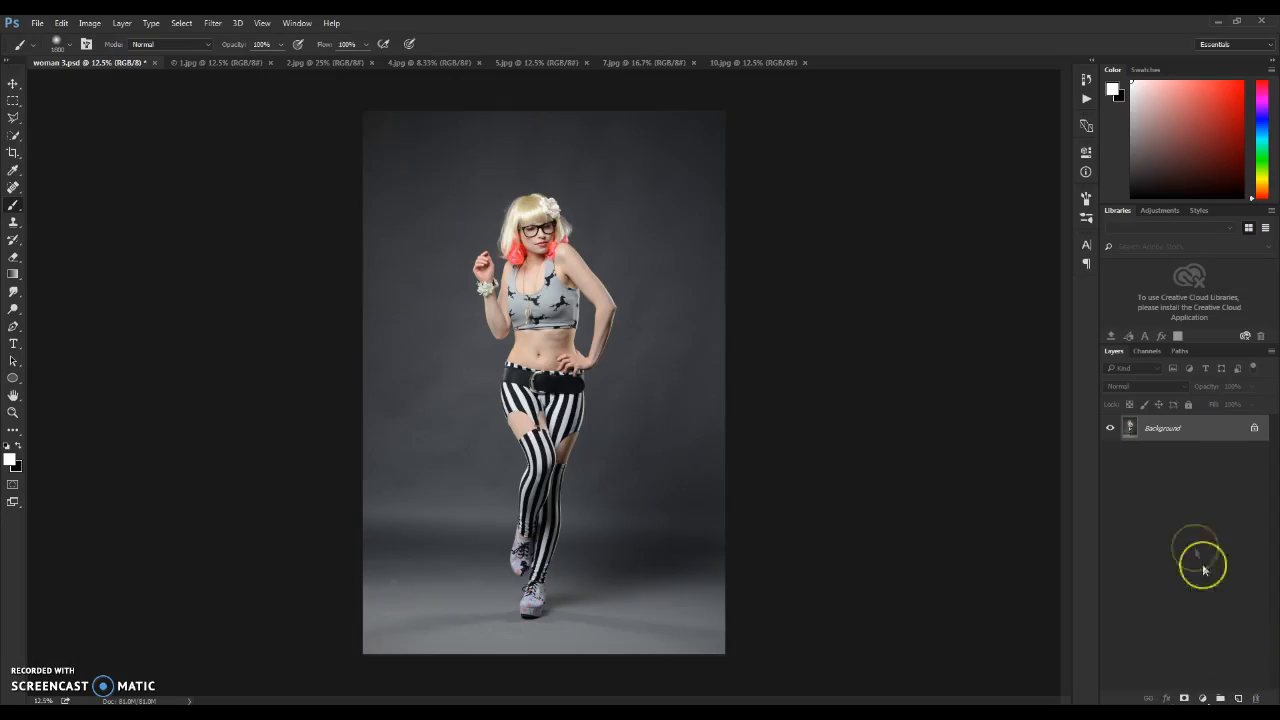
Step: Convert the locked Background layer into a regular layer, accepting the default name
{"action": "left_click", "coordinate": [13, 83]}
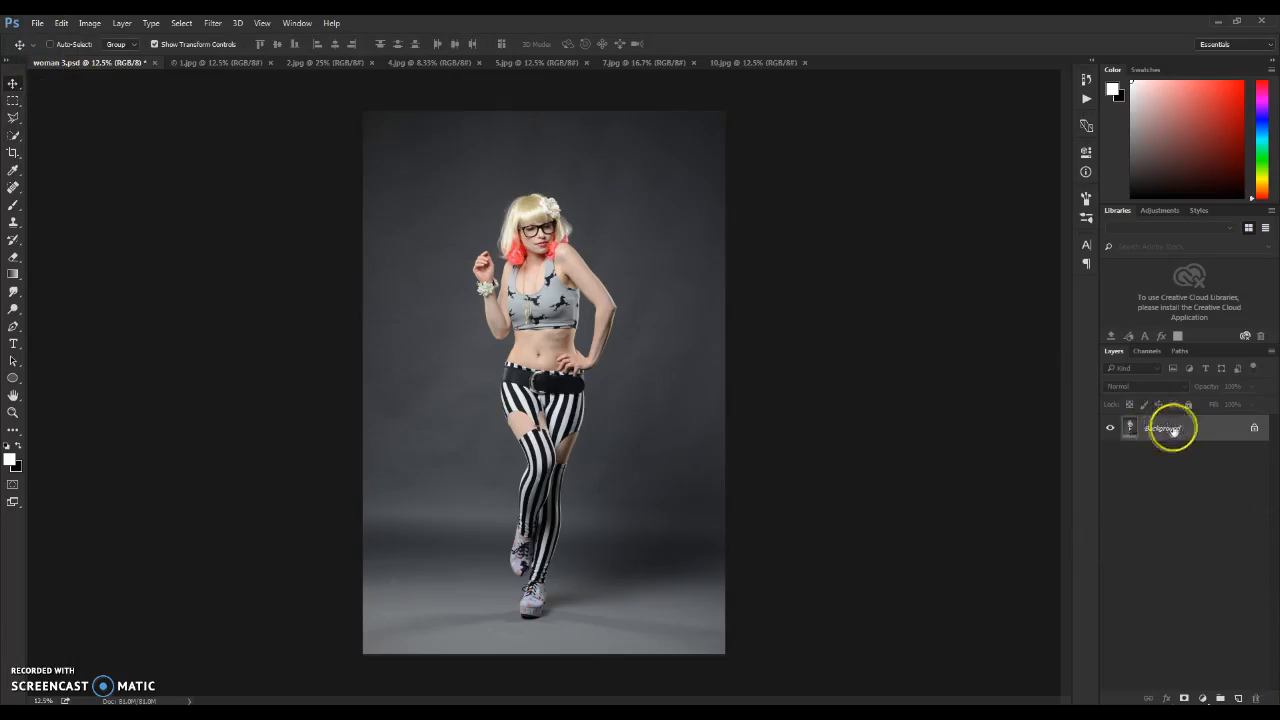
{"action": "mouse_move", "coordinate": [1201, 428]}
{"action": "left_mouse_down"}
{"action": "mouse_move", "coordinate": [1143, 432]}
{"action": "mouse_move", "coordinate": [1212, 430]}
{"action": "left_mouse_up"}
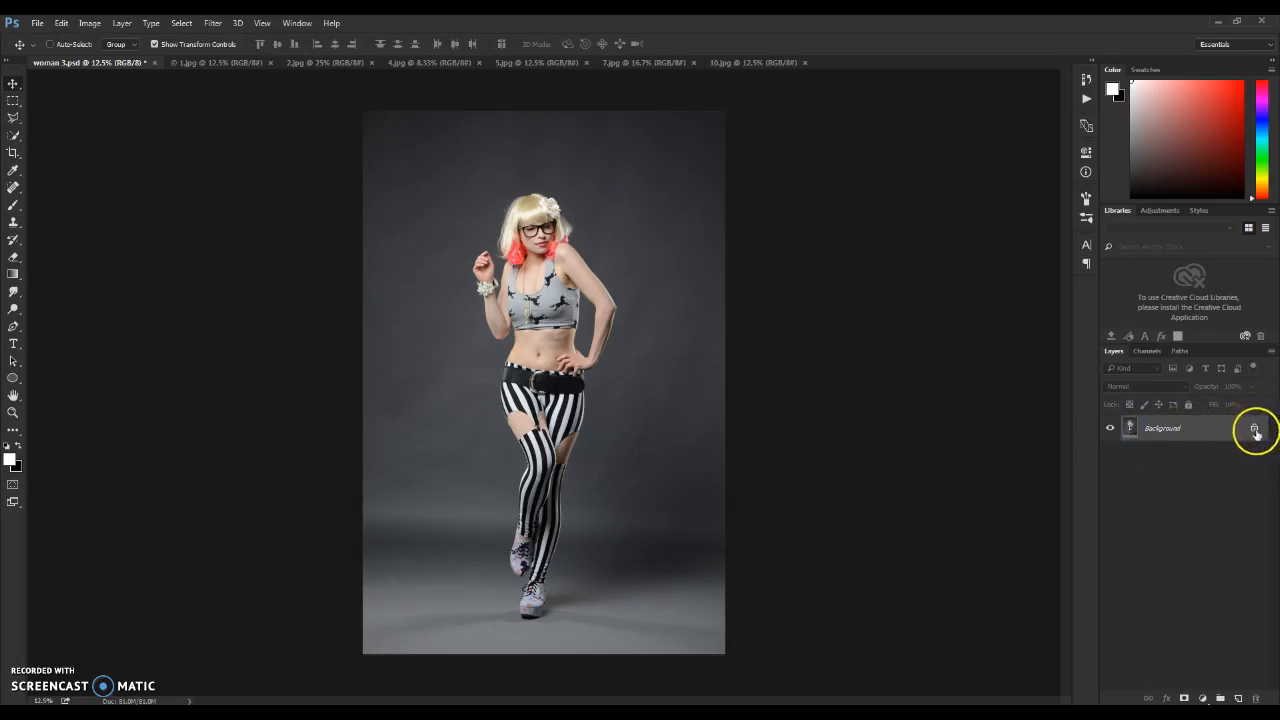
{"action": "double_click", "coordinate": [1223, 425]}
{"action": "left_click", "coordinate": [766, 243]}
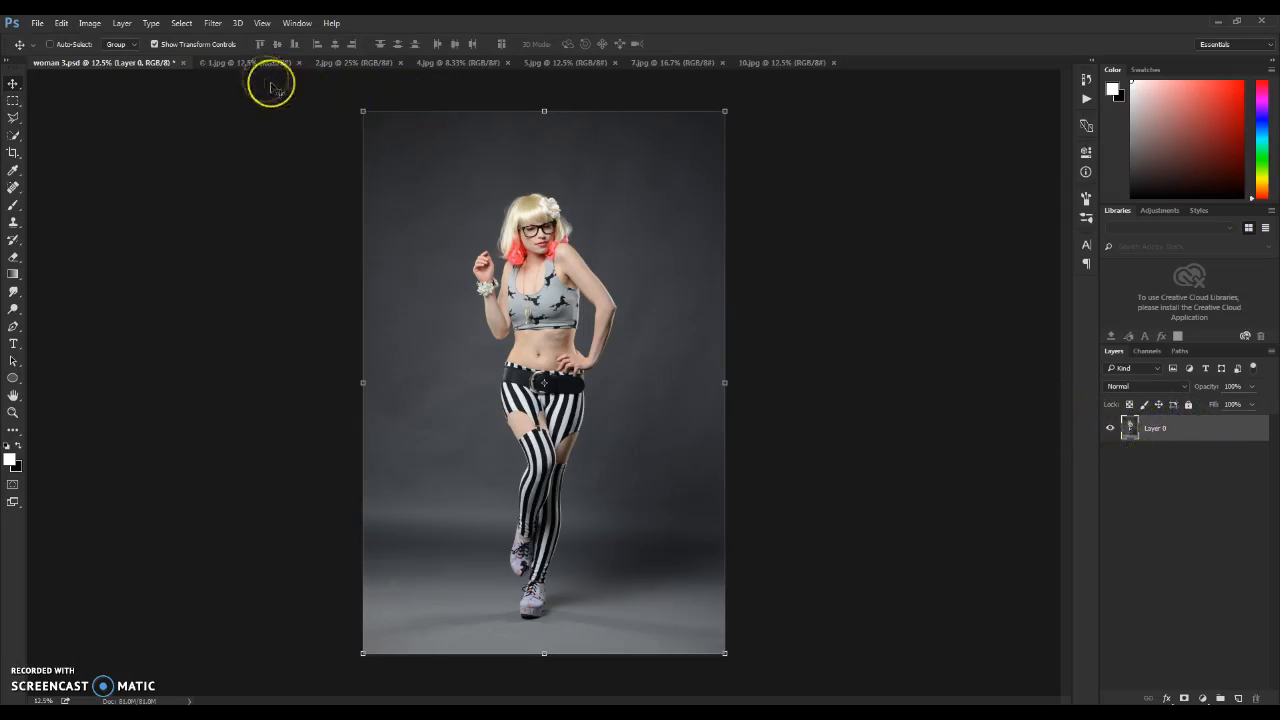
Step: Turn the unlocked photo layer back into the Background layer
{"action": "left_click", "coordinate": [128, 24]}
{"action": "mouse_move", "coordinate": [140, 38]}
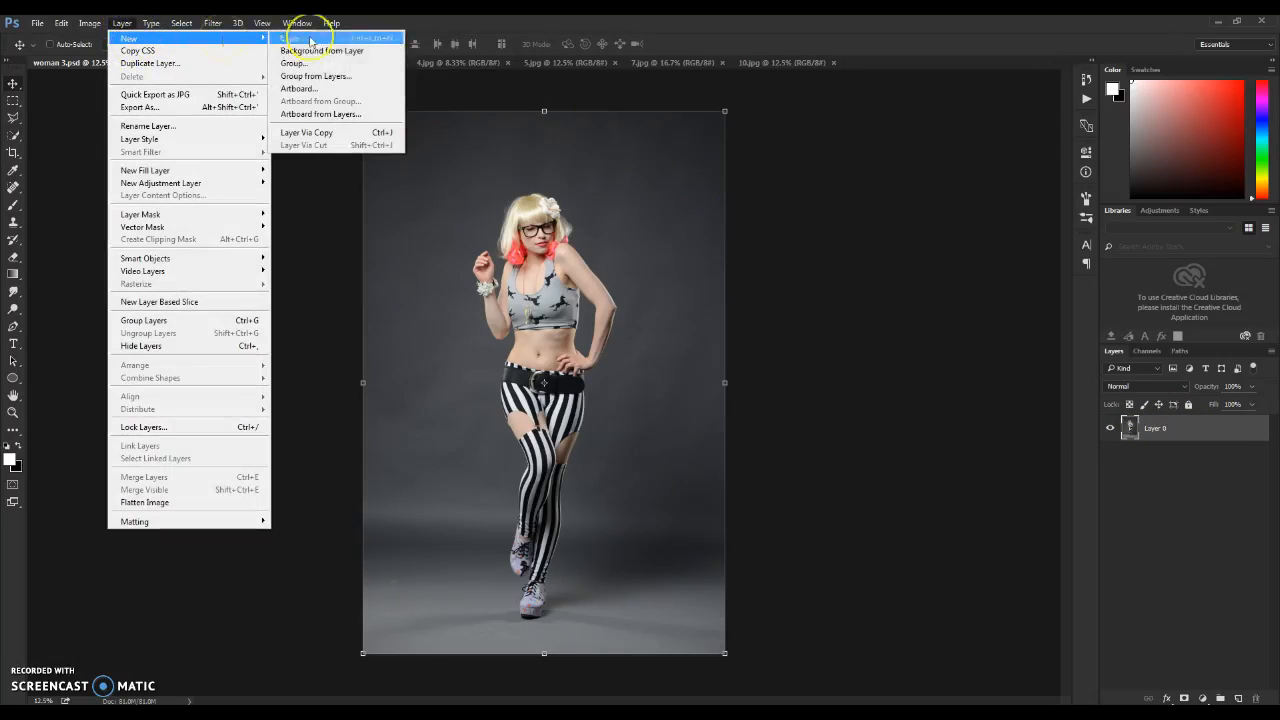
{"action": "left_click", "coordinate": [322, 50]}
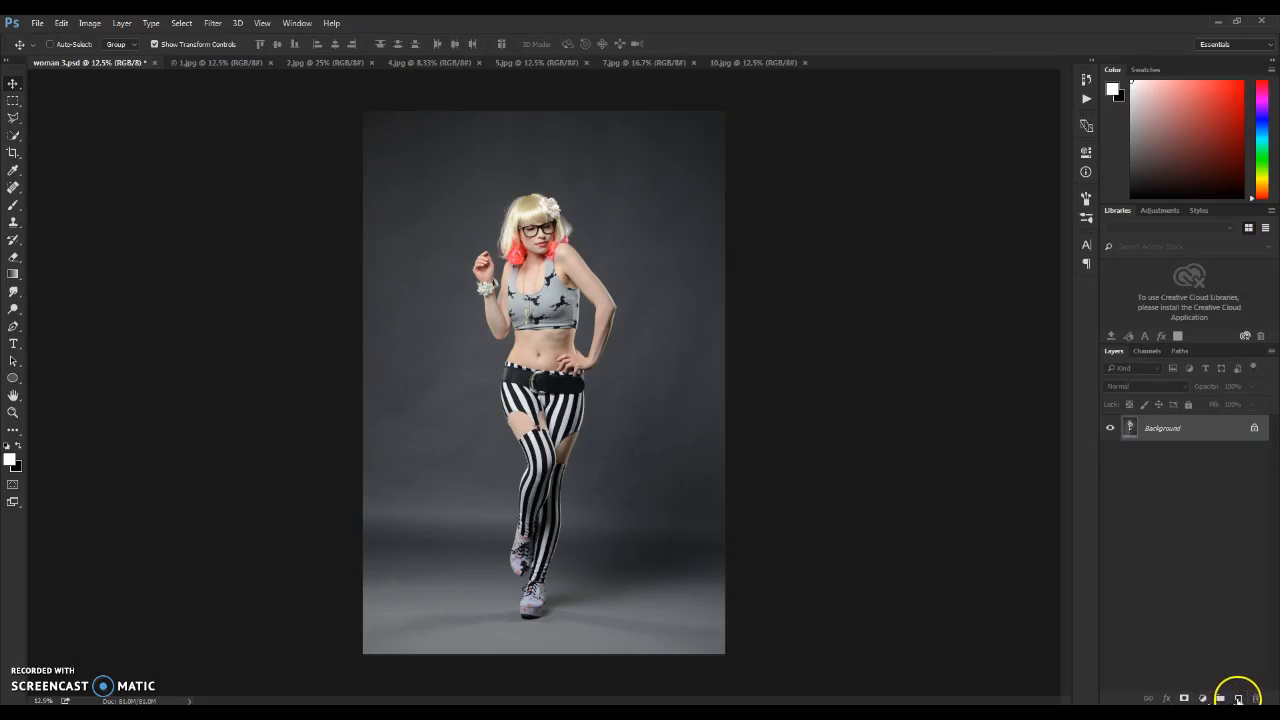
Step: Add a new layer above the Background and name it brush
{"action": "left_click", "coordinate": [1238, 698]}
{"action": "double_click", "coordinate": [1157, 428]}
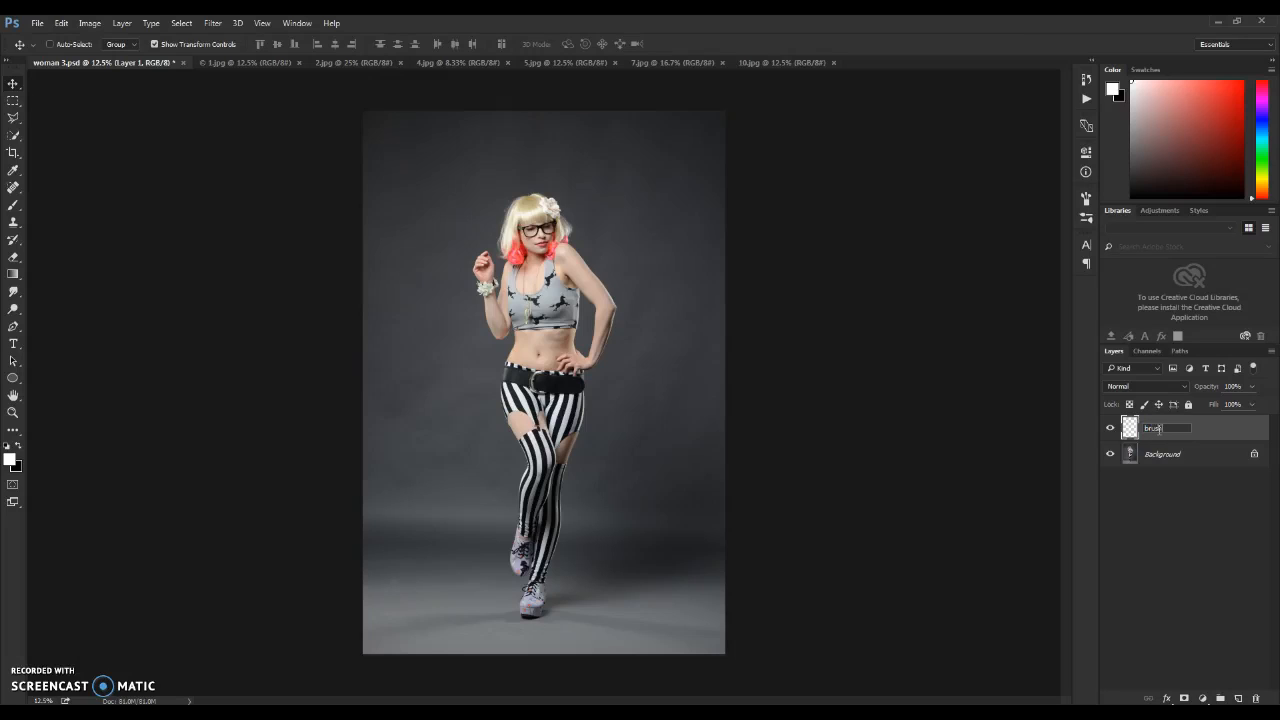
{"action": "key", "text": "Return"}
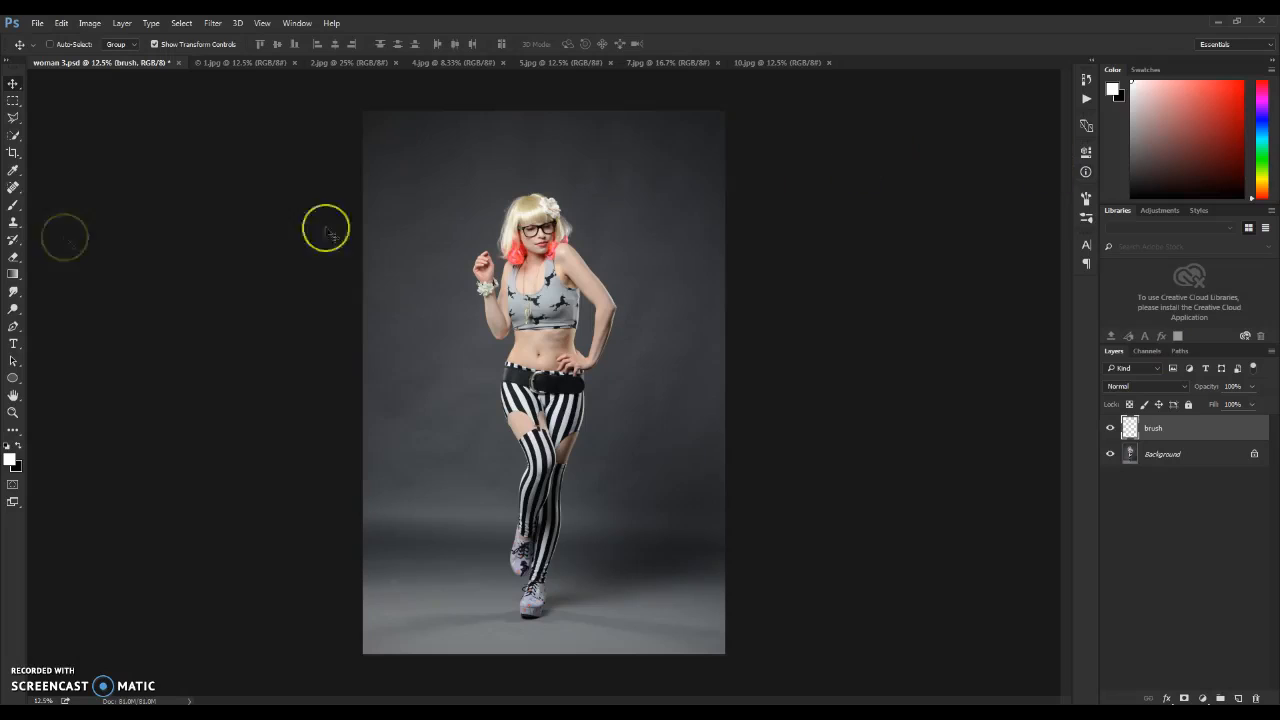
Step: Select the whole woman on the Background layer with the Quick Selection tool
{"action": "left_click", "coordinate": [15, 209]}
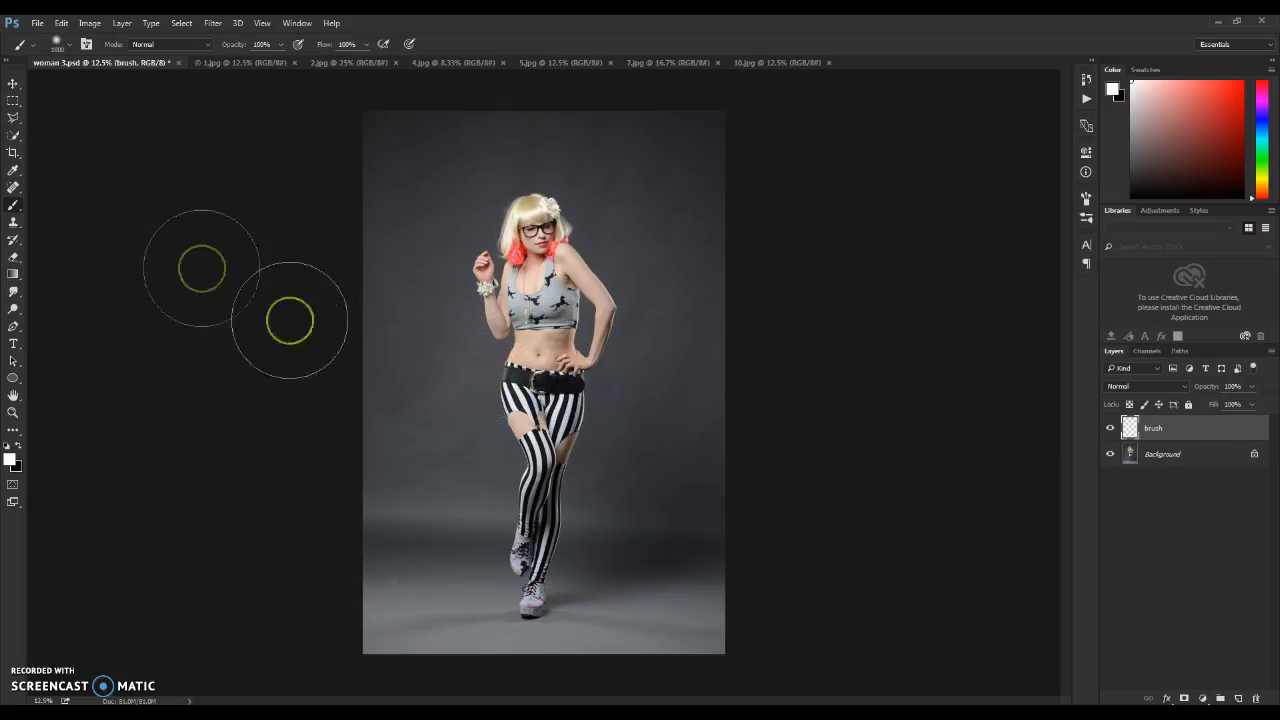
{"action": "left_click", "coordinate": [13, 137]}
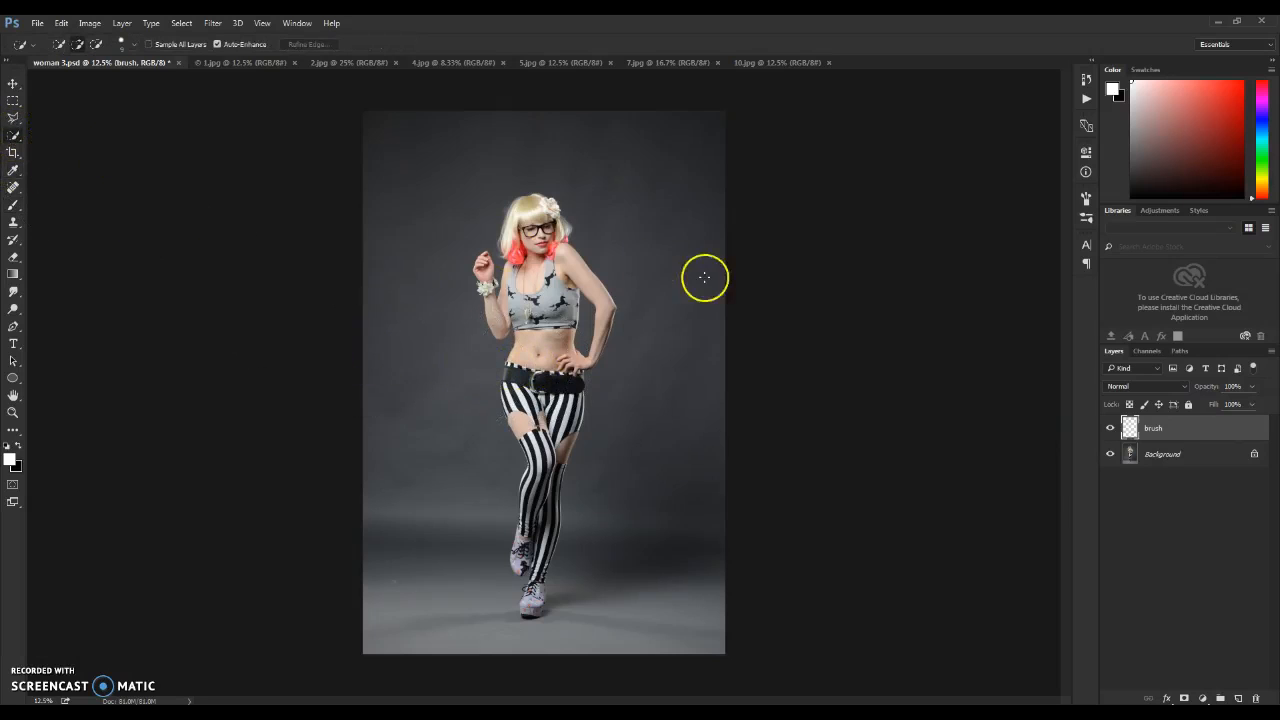
{"action": "left_click", "coordinate": [1224, 453]}
{"action": "scroll", "coordinate": [563, 292], "scroll_direction": "up", "scroll_amount": 2}
{"action": "mouse_move", "coordinate": [563, 292]}
{"action": "left_mouse_down"}
{"action": "mouse_move", "coordinate": [517, 262]}
{"action": "mouse_move", "coordinate": [527, 190]}
{"action": "mouse_move", "coordinate": [521, 277]}
{"action": "mouse_move", "coordinate": [545, 410]}
{"action": "mouse_move", "coordinate": [534, 487]}
{"action": "mouse_move", "coordinate": [508, 412]}
{"action": "mouse_move", "coordinate": [489, 468]}
{"action": "mouse_move", "coordinate": [482, 390]}
{"action": "mouse_move", "coordinate": [536, 343]}
{"action": "mouse_move", "coordinate": [511, 308]}
{"action": "mouse_move", "coordinate": [494, 329]}
{"action": "mouse_move", "coordinate": [469, 330]}
{"action": "mouse_move", "coordinate": [446, 232]}
{"action": "left_mouse_up"}
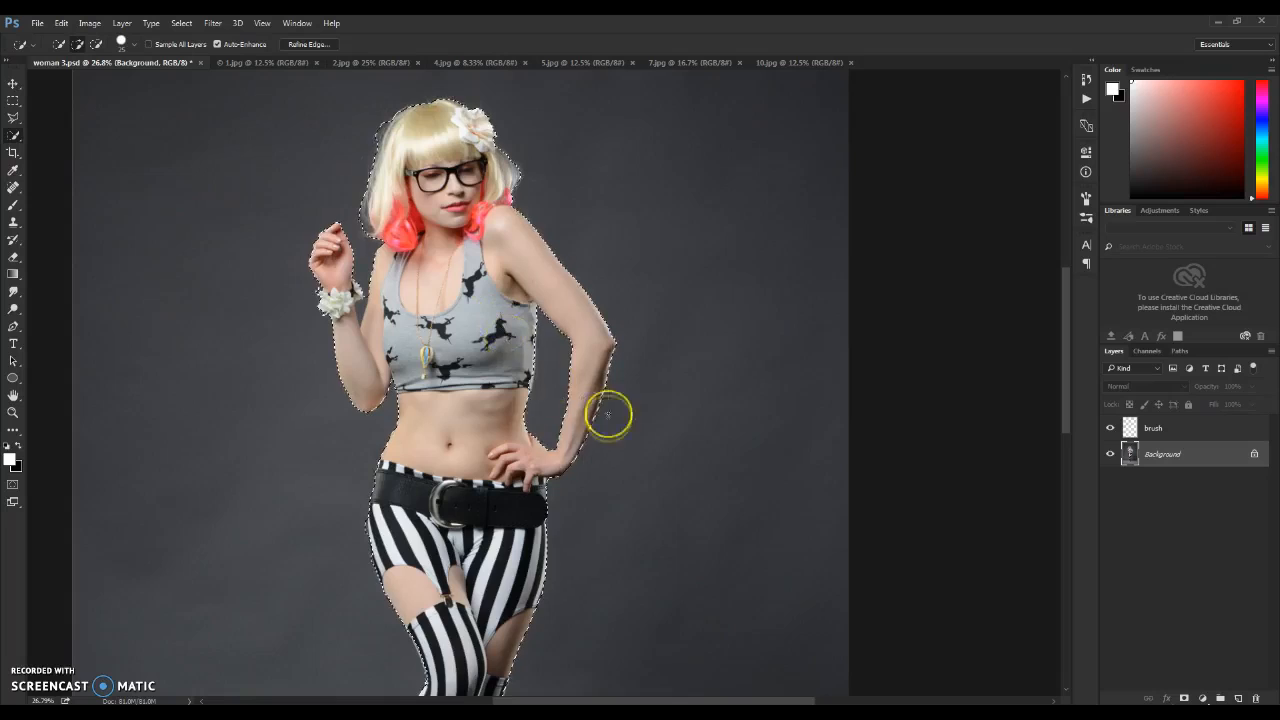
Step: Fill the selected figure with the black background color on the brush layer and check its lower edges
{"action": "left_click", "coordinate": [1152, 430]}
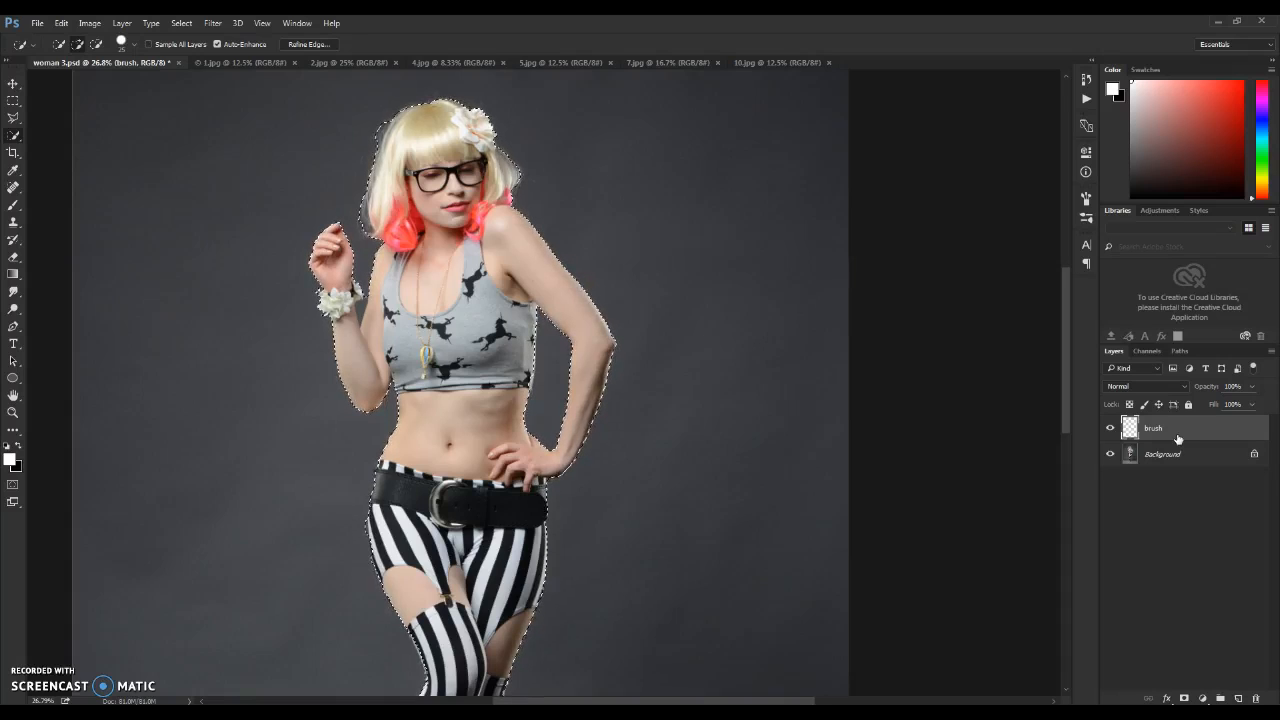
{"action": "key", "text": "ctrl+BackSpace"}
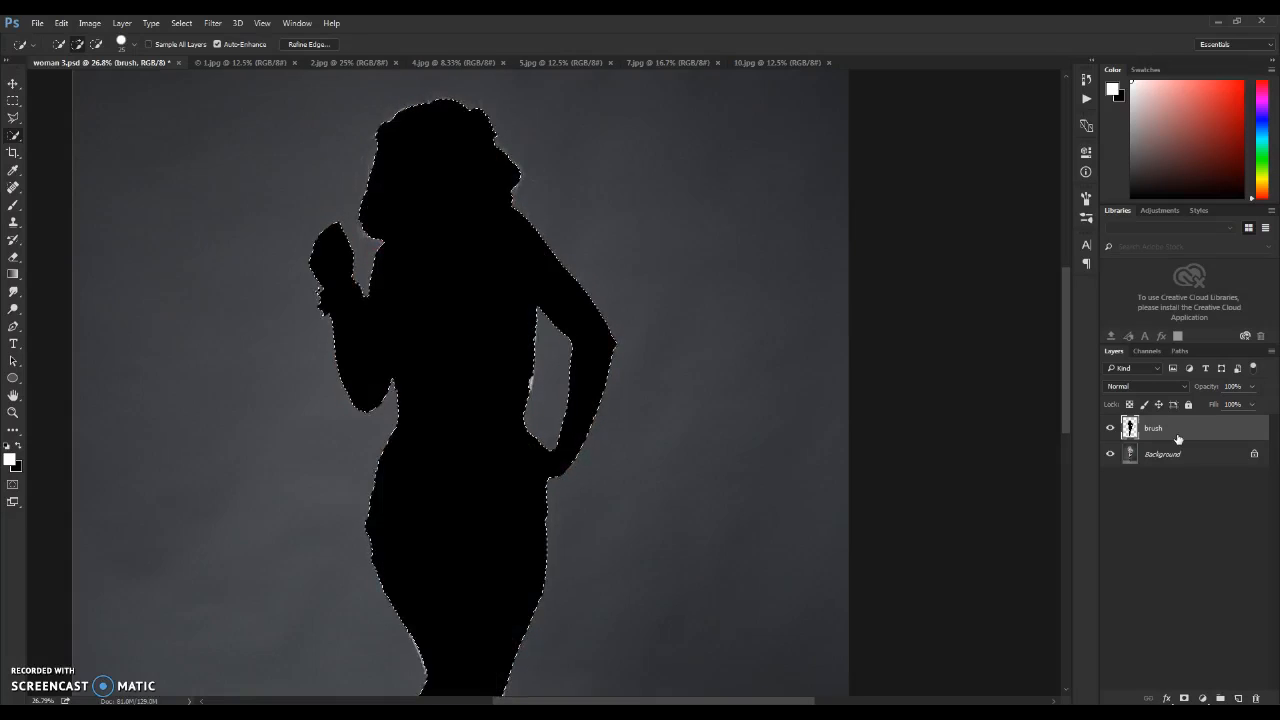
{"action": "scroll", "coordinate": [430, 250], "scroll_direction": "down", "scroll_amount": 10}
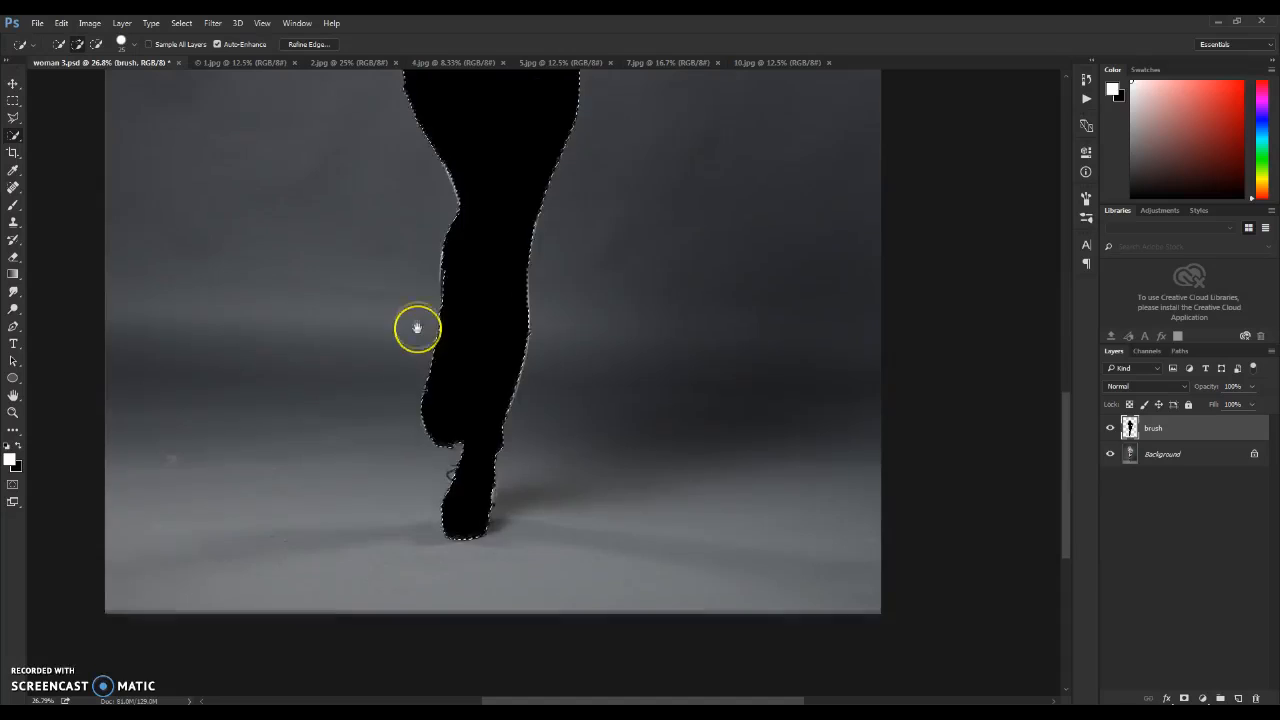
{"action": "scroll", "coordinate": [430, 440], "scroll_direction": "up", "scroll_amount": 5}
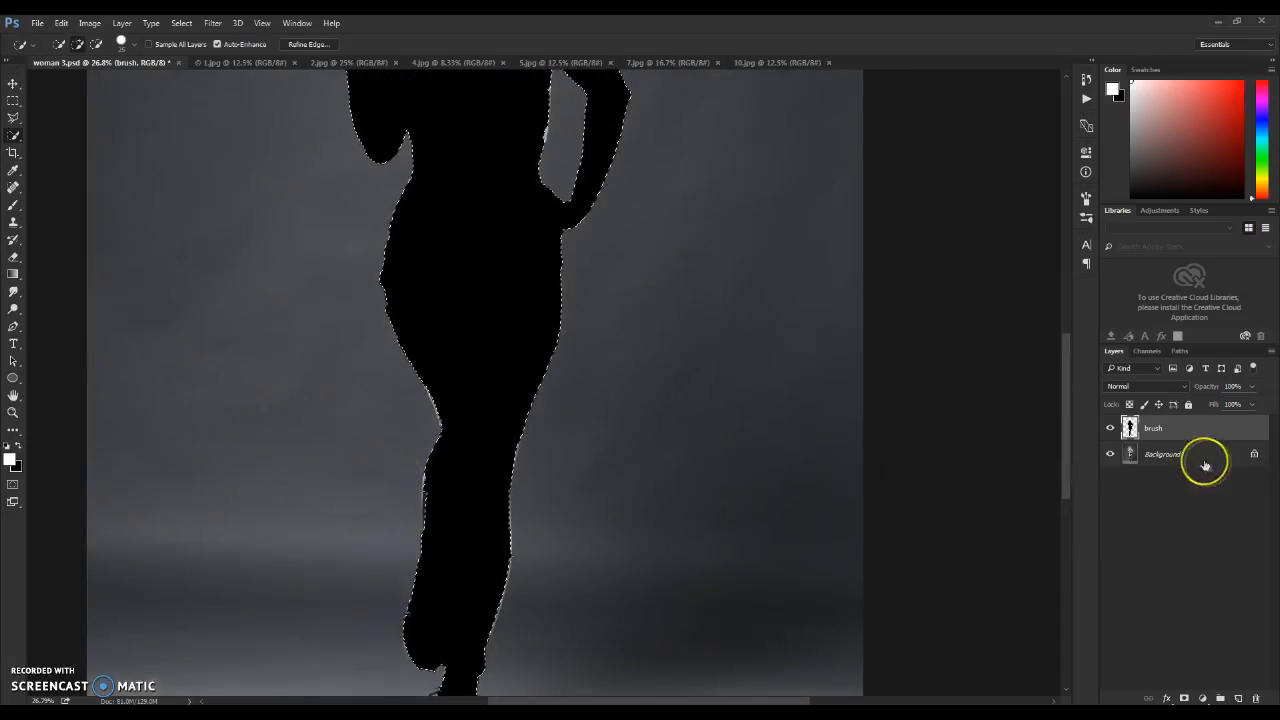
Step: Extend the selection on the Background layer to include the missed edges around the leg, shoe and waist
{"action": "left_click", "coordinate": [1205, 465]}
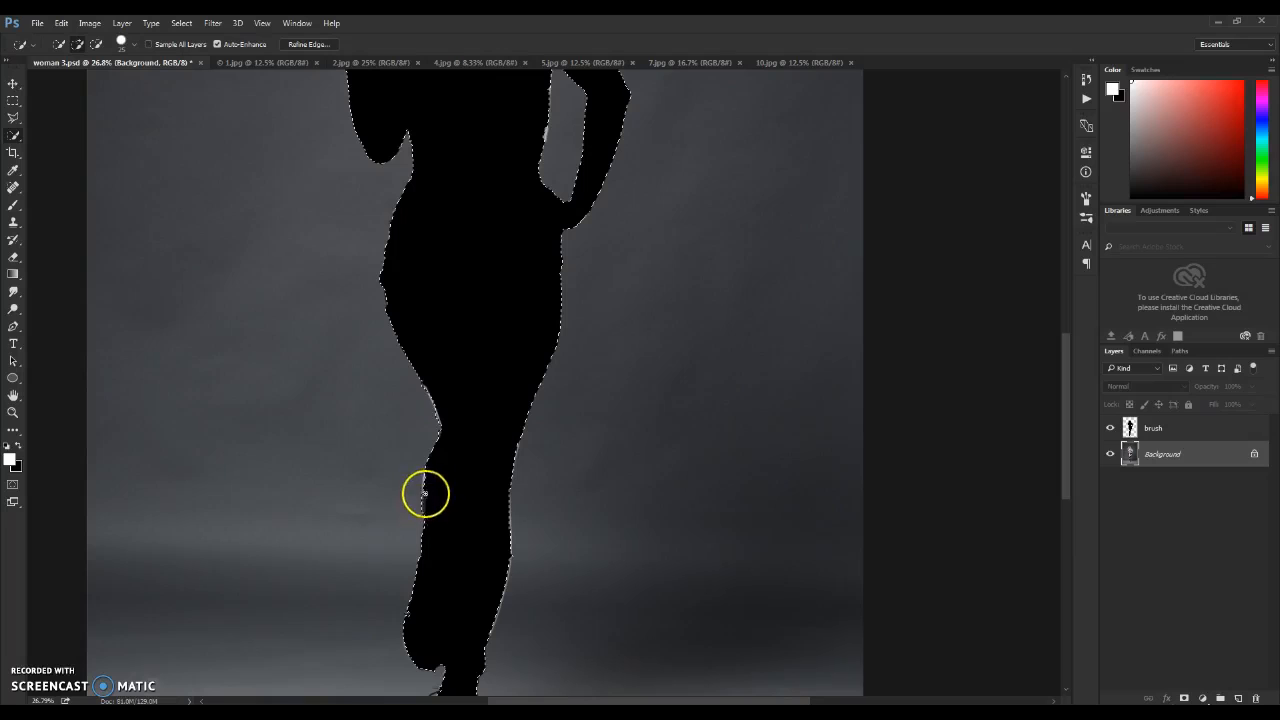
{"action": "left_click_drag", "start_coordinate": [470, 600], "coordinate": [476, 473]}
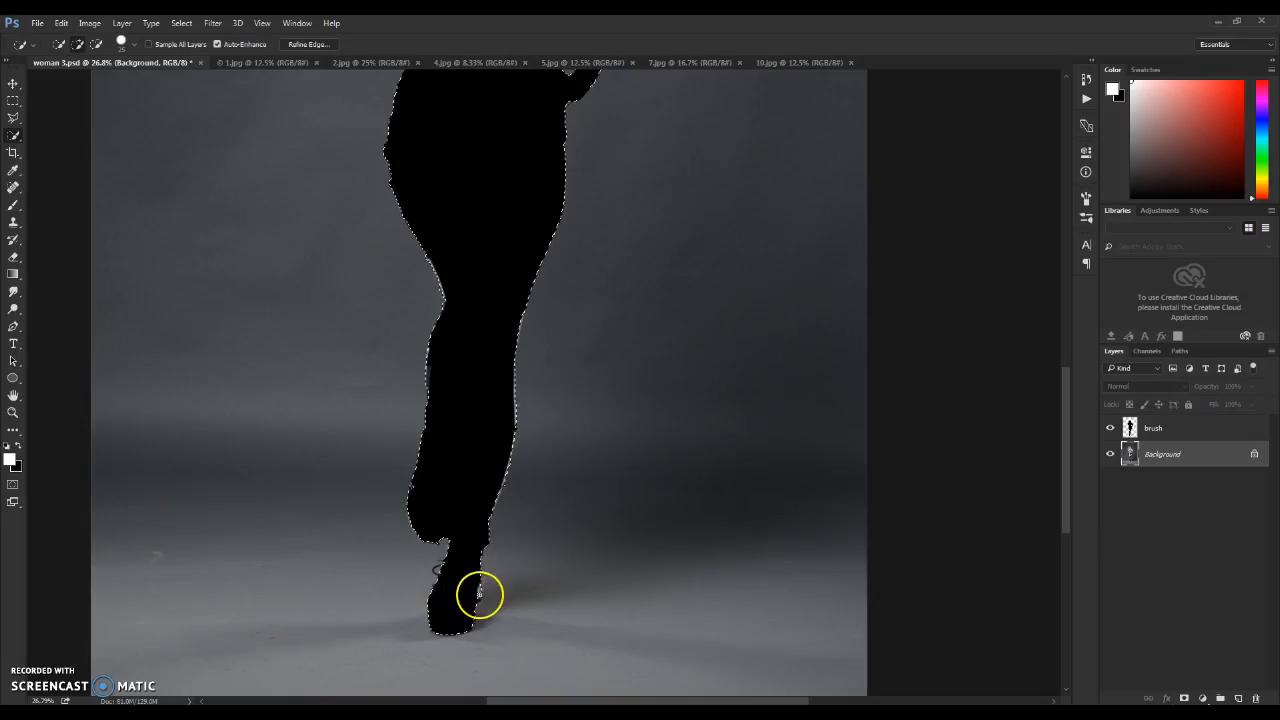
{"action": "scroll", "coordinate": [480, 400], "scroll_direction": "up", "scroll_amount": 5}
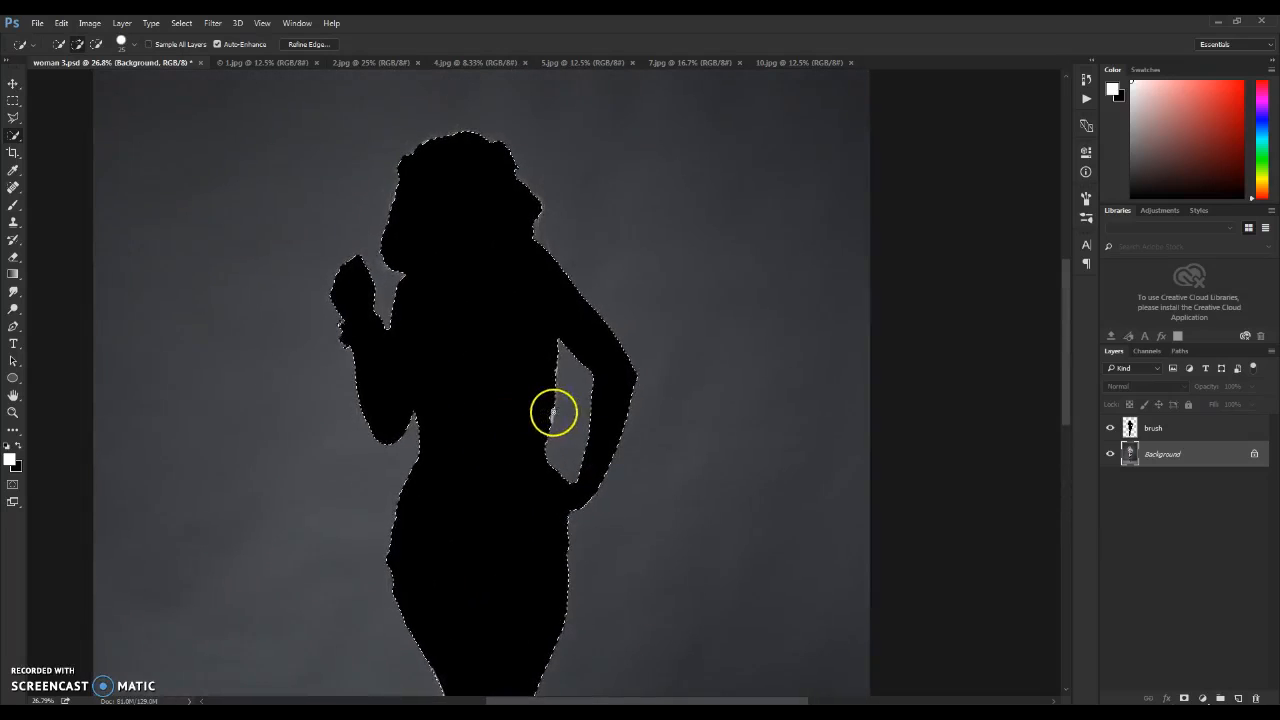
Step: Fill the extended selection with black on the brush layer and deselect it
{"action": "left_click", "coordinate": [1160, 428]}
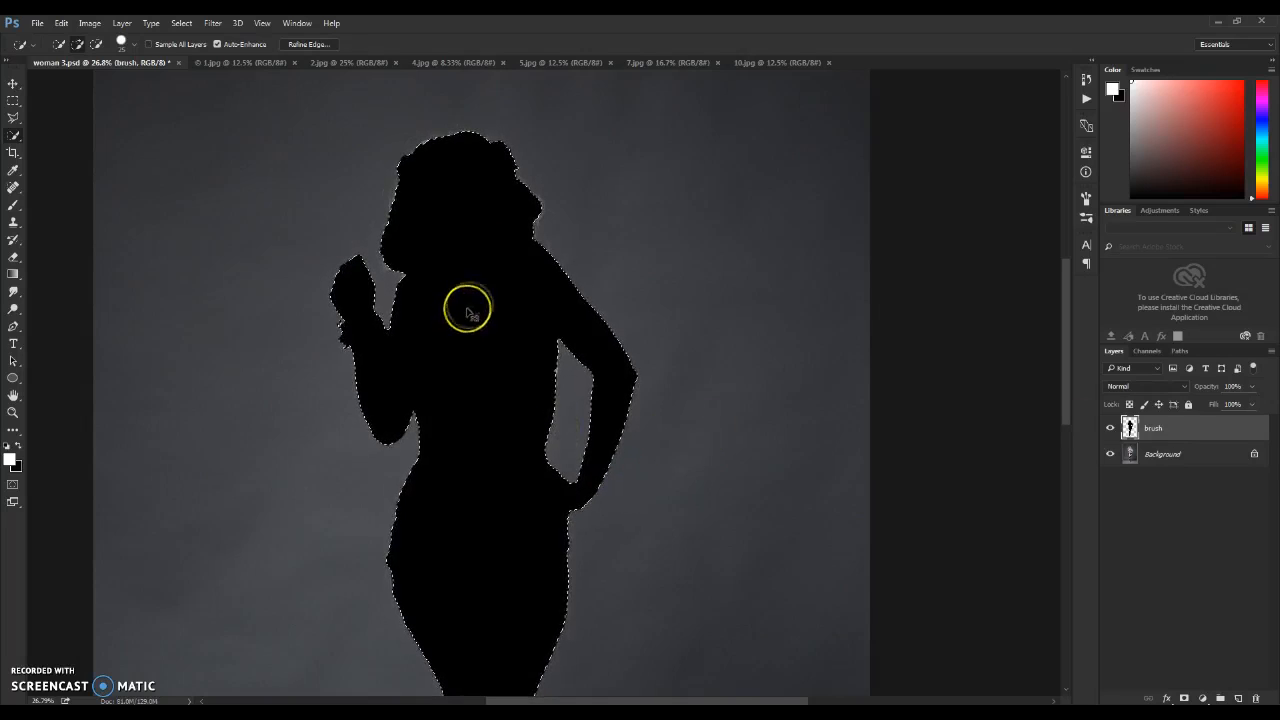
{"action": "key", "text": "ctrl+d"}
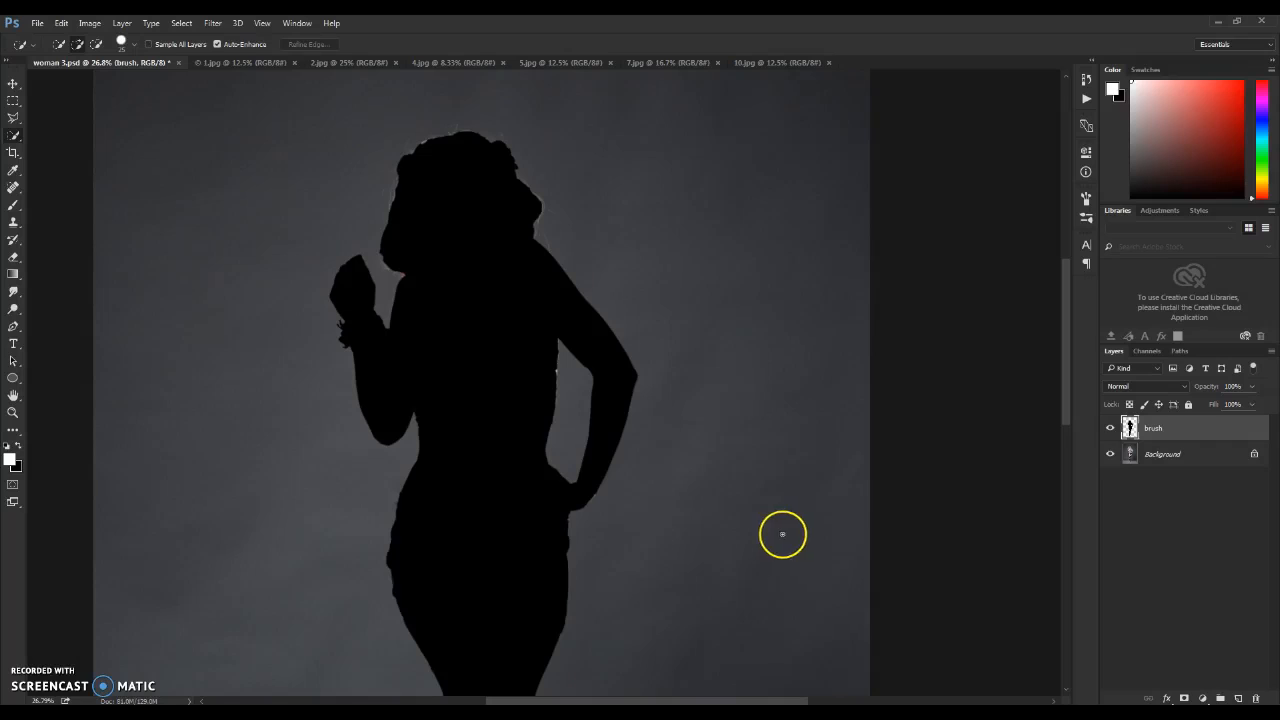
{"action": "left_click", "coordinate": [15, 83]}
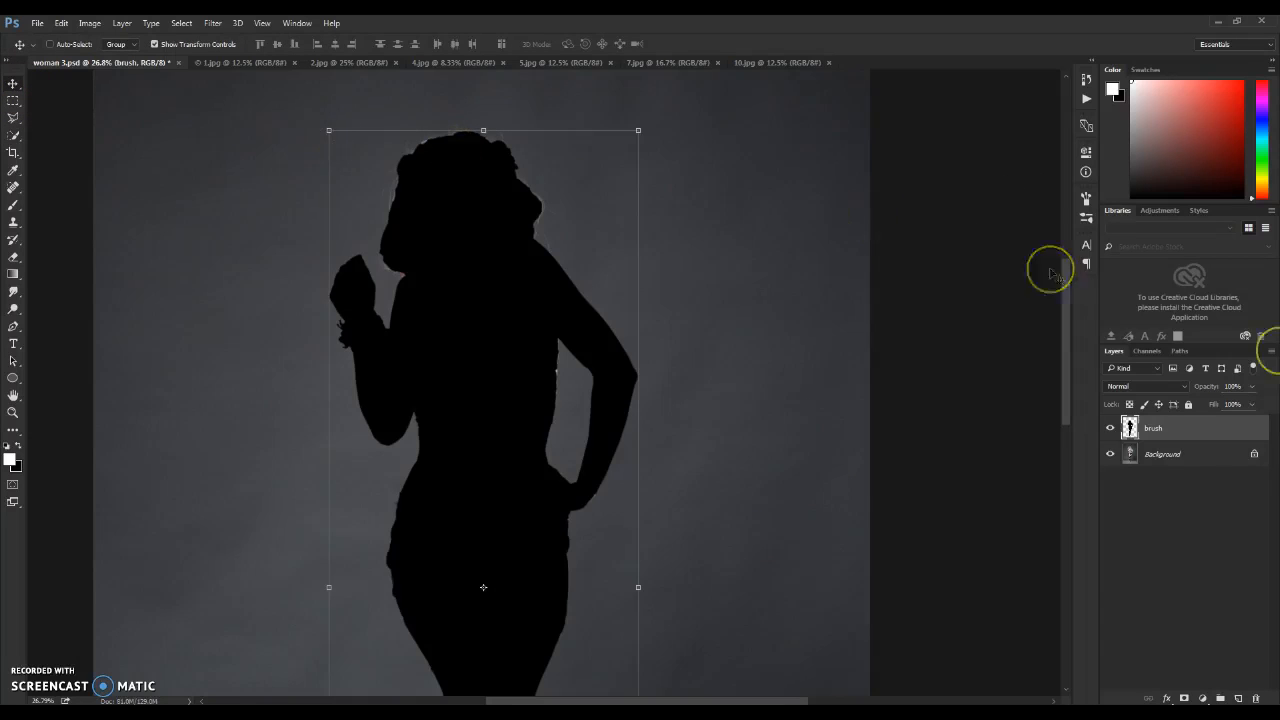
Step: Play the Soft action on the photo and collapse the Actions panel
{"action": "left_click", "coordinate": [1085, 97]}
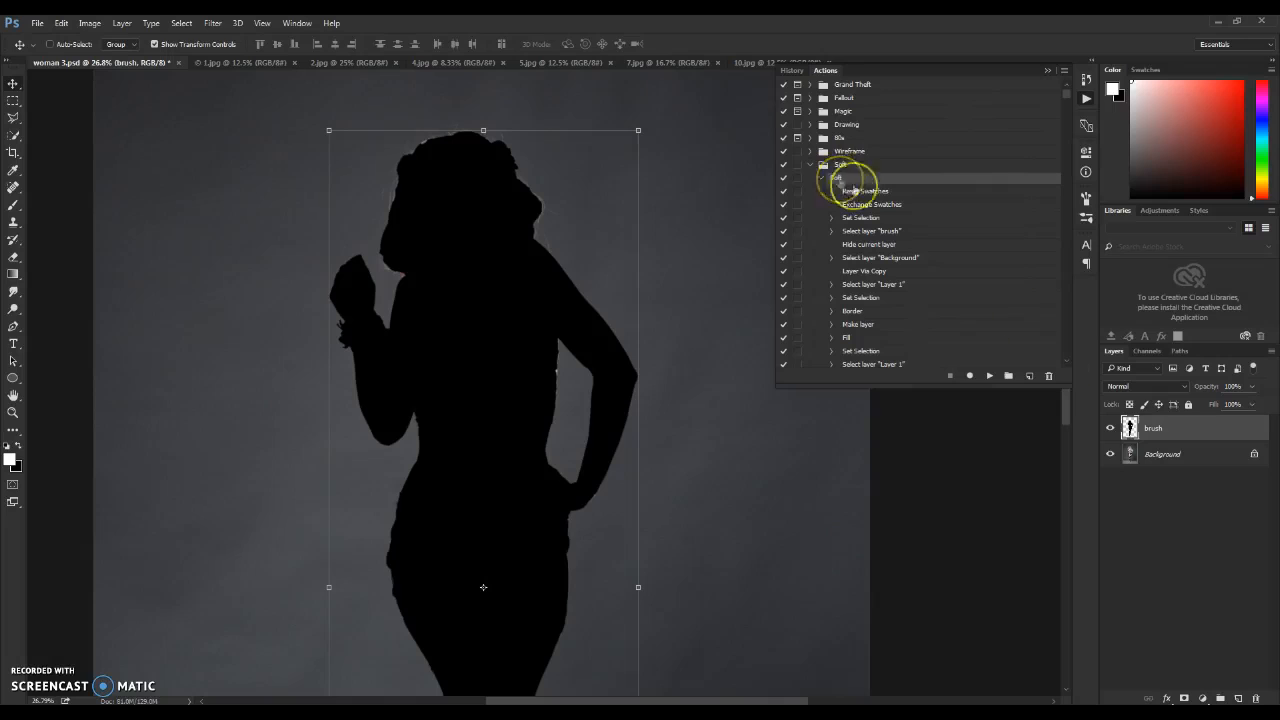
{"action": "left_click", "coordinate": [988, 377]}
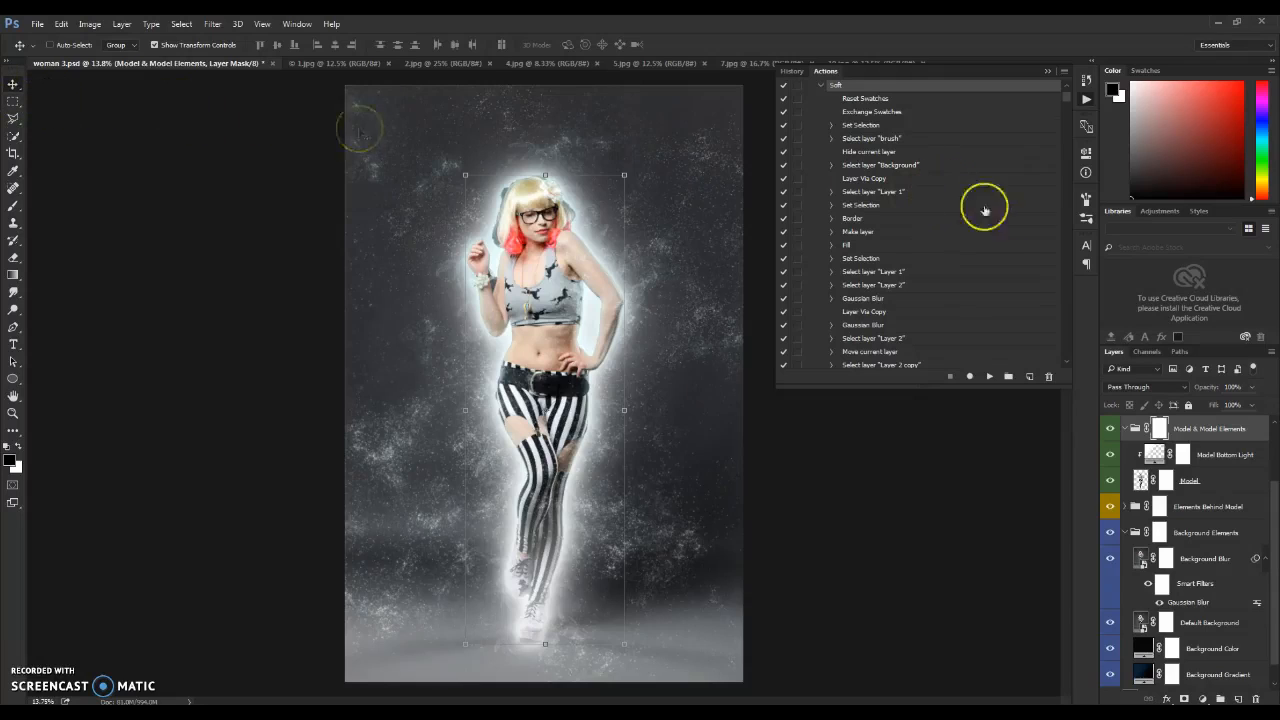
{"action": "left_click", "coordinate": [1048, 72]}
Step: Examine the contents of the Elements In Front Of Model layer group
{"action": "scroll", "coordinate": [1137, 525], "scroll_direction": "up", "scroll_amount": 3}
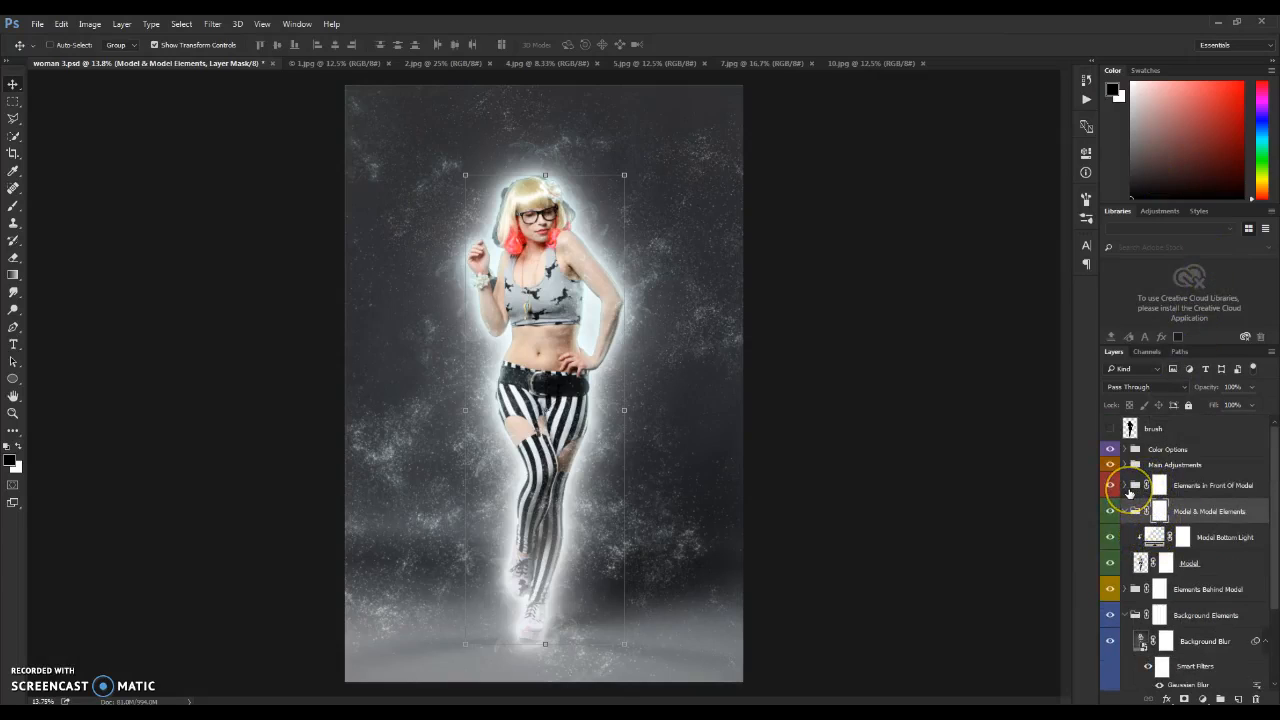
{"action": "left_click", "coordinate": [1125, 486]}
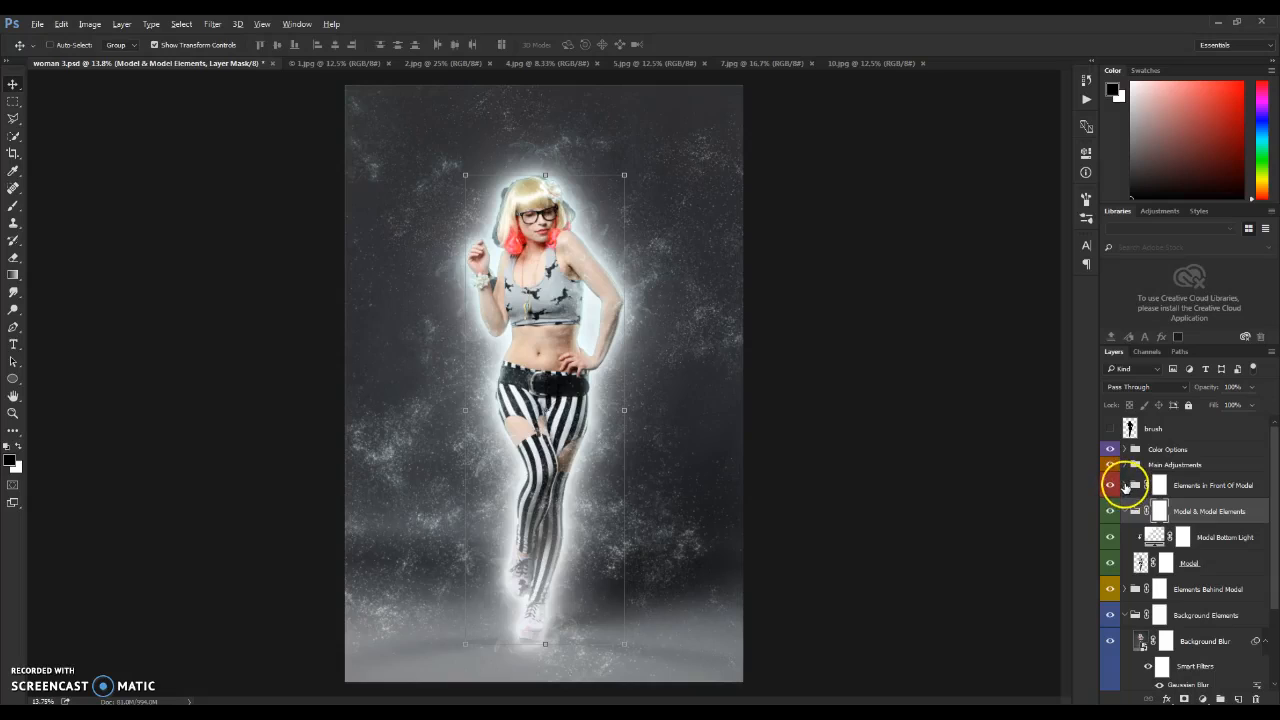
{"action": "left_click", "coordinate": [1124, 485]}
{"action": "left_click", "coordinate": [1124, 485]}
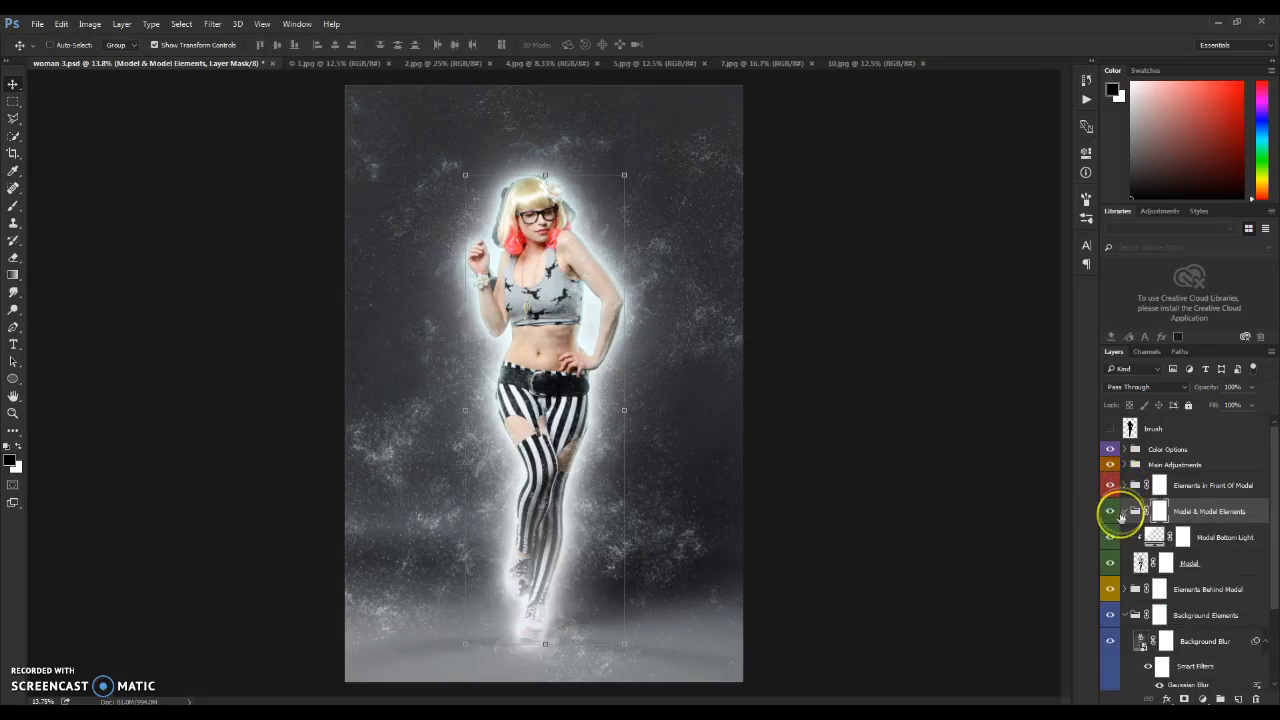
Step: Collapse the Model & Model Elements and Background Elements groups, looking inside Elements Behind Model in between
{"action": "left_click", "coordinate": [1125, 512]}
{"action": "left_click", "coordinate": [1124, 537]}
{"action": "left_click", "coordinate": [1124, 537]}
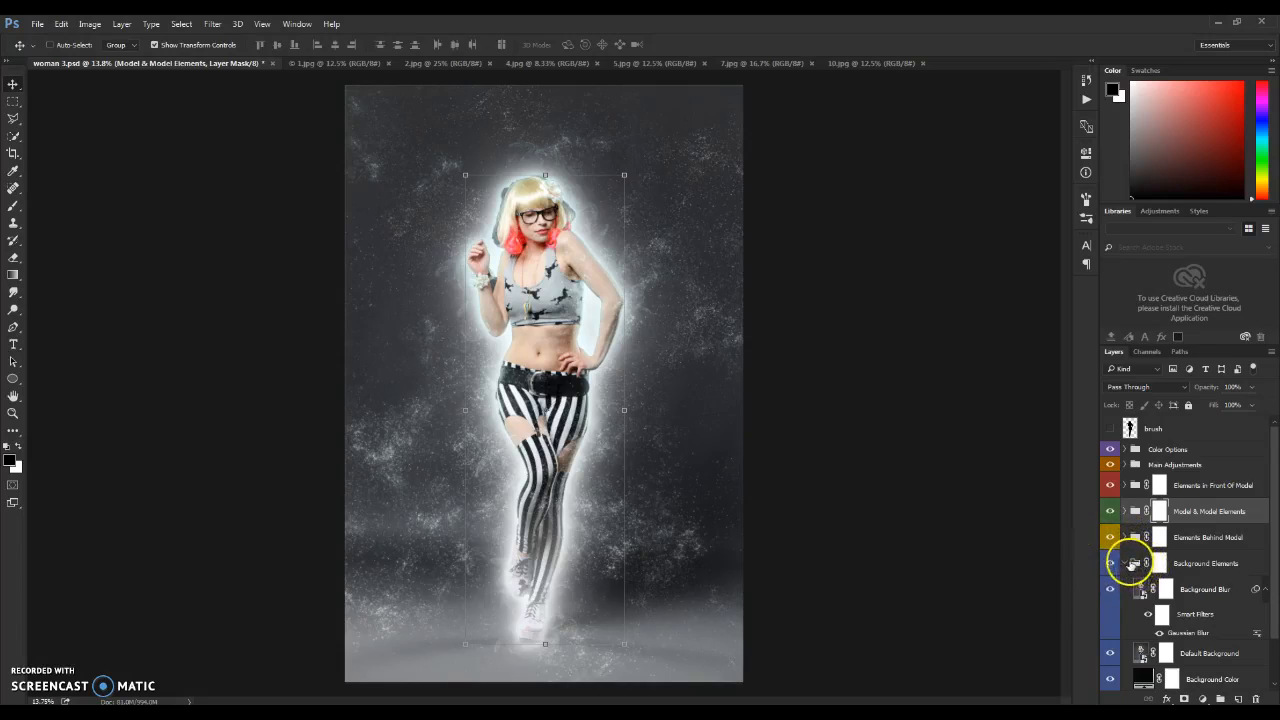
{"action": "left_click", "coordinate": [1125, 564]}
Step: Examine the contents of the Main Adjustments and Color Options layer groups
{"action": "left_click", "coordinate": [1124, 465]}
{"action": "left_click", "coordinate": [1124, 465]}
{"action": "left_click", "coordinate": [1125, 450]}
{"action": "left_click", "coordinate": [1125, 450]}
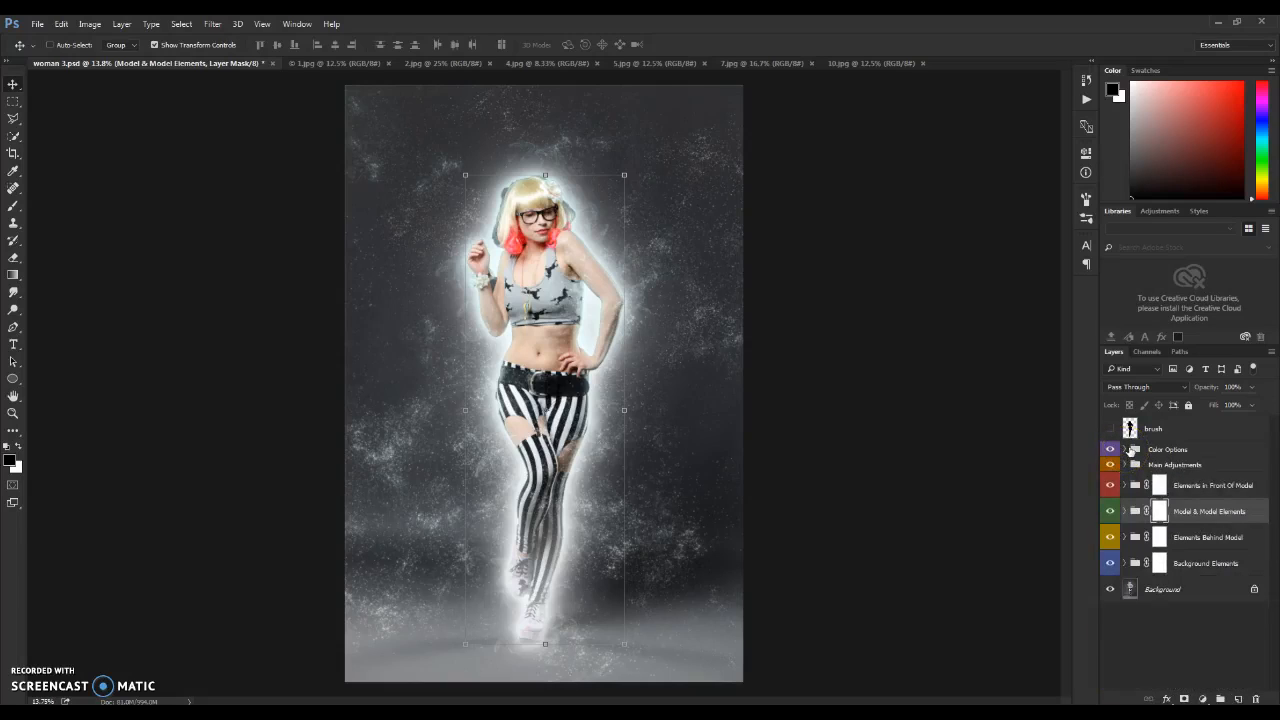
Step: Preview Color Option 1 to Color Option 5 one at a time in the Color Options group, leaving all hidden and the group collapsed
{"action": "left_click", "coordinate": [1125, 451]}
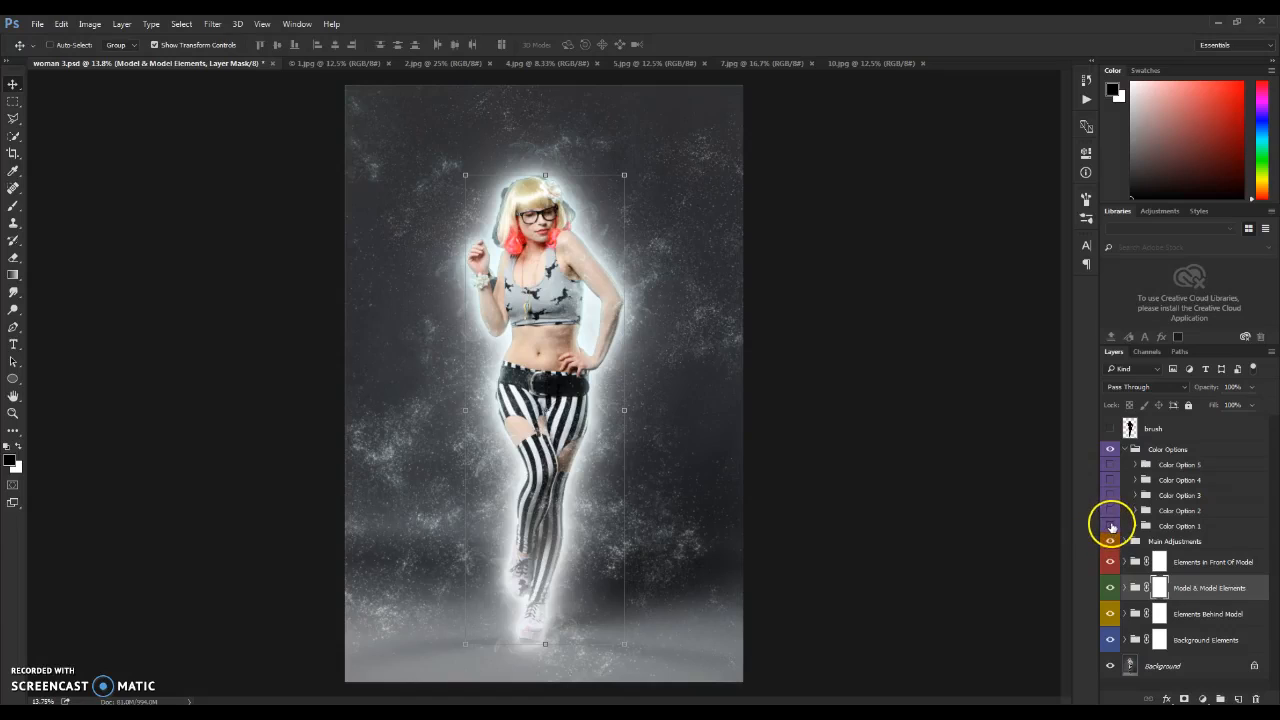
{"action": "left_click", "coordinate": [1111, 526]}
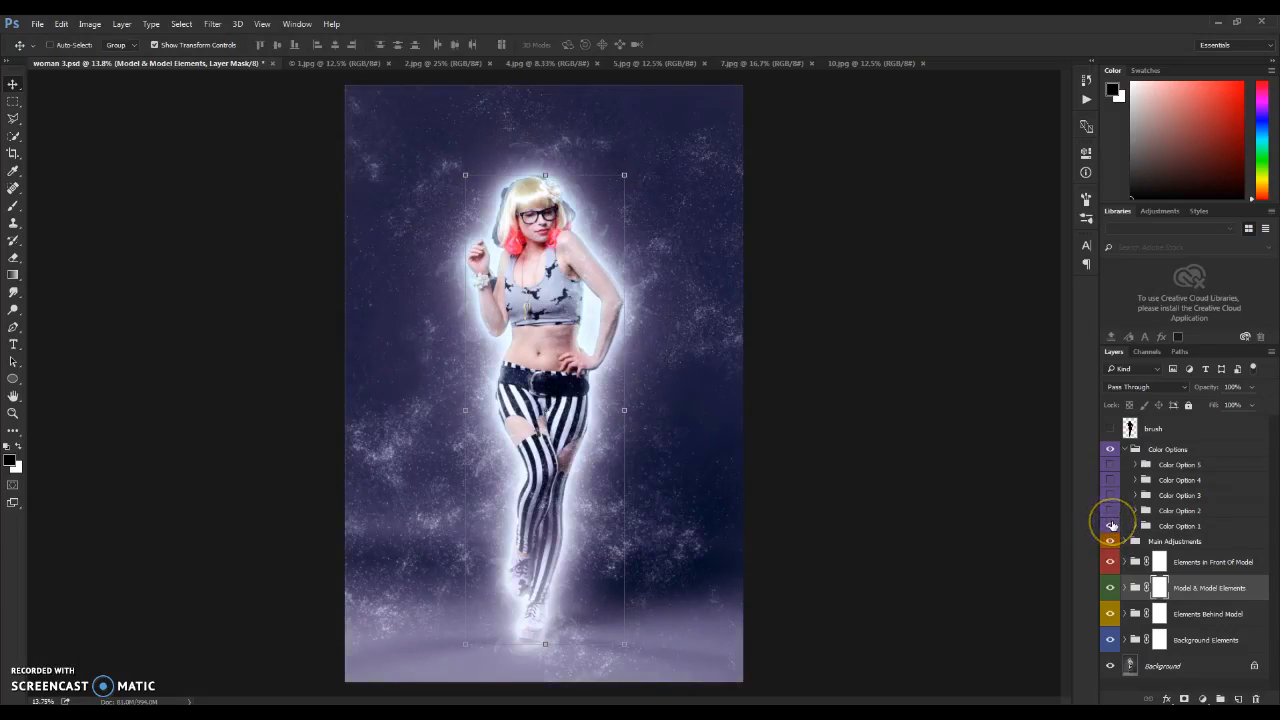
{"action": "left_click", "coordinate": [1111, 525]}
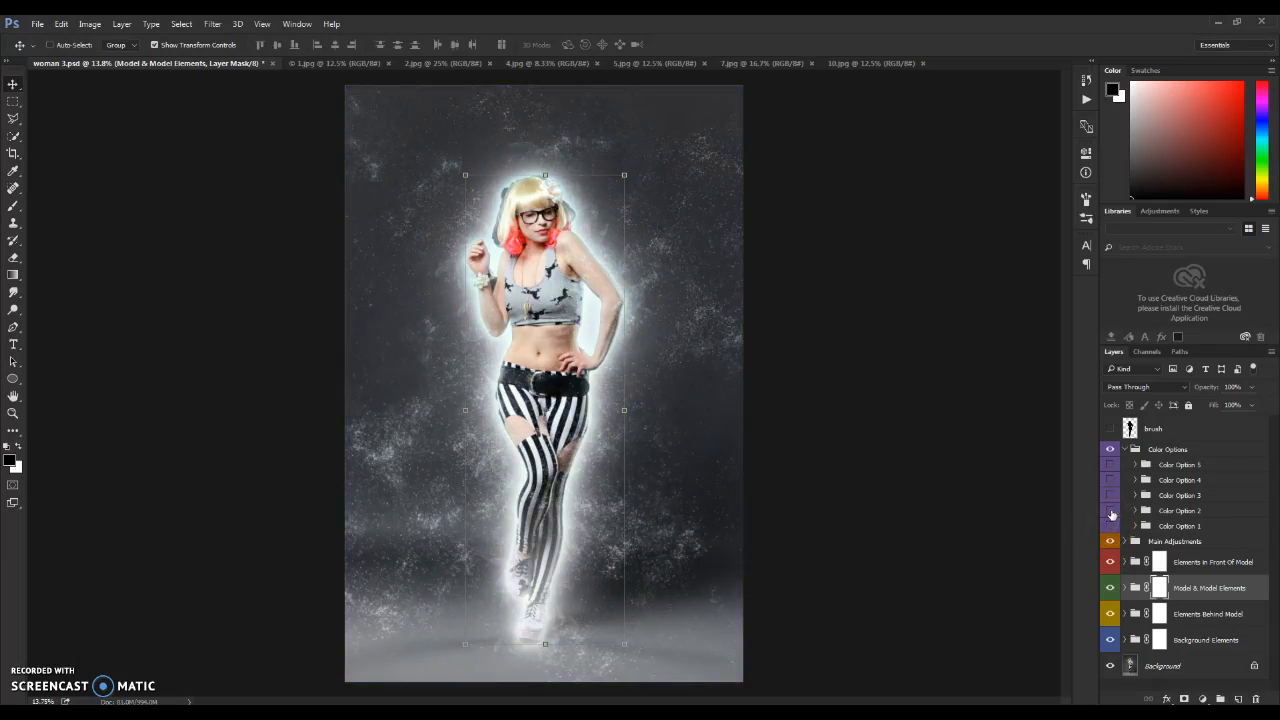
{"action": "left_click", "coordinate": [1111, 511]}
{"action": "left_click", "coordinate": [1111, 511]}
{"action": "left_click", "coordinate": [1111, 495]}
{"action": "left_click", "coordinate": [1111, 495]}
{"action": "left_click", "coordinate": [1111, 480]}
{"action": "left_click", "coordinate": [1111, 480]}
{"action": "left_click", "coordinate": [1111, 510]}
{"action": "left_click", "coordinate": [1111, 508]}
{"action": "left_click", "coordinate": [1111, 495]}
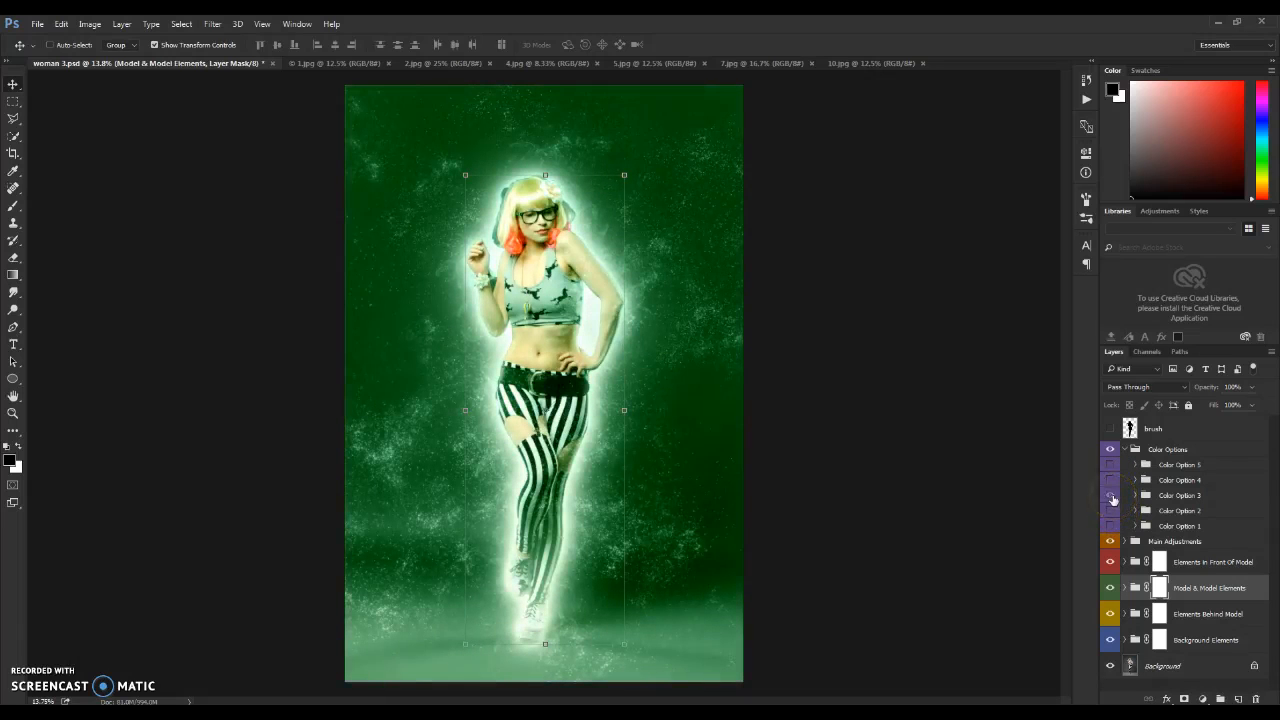
{"action": "left_click", "coordinate": [1111, 495]}
{"action": "left_click", "coordinate": [1111, 480]}
{"action": "left_click", "coordinate": [1111, 480]}
{"action": "left_click", "coordinate": [1111, 465]}
{"action": "left_click", "coordinate": [1111, 465]}
{"action": "left_click", "coordinate": [1124, 449]}
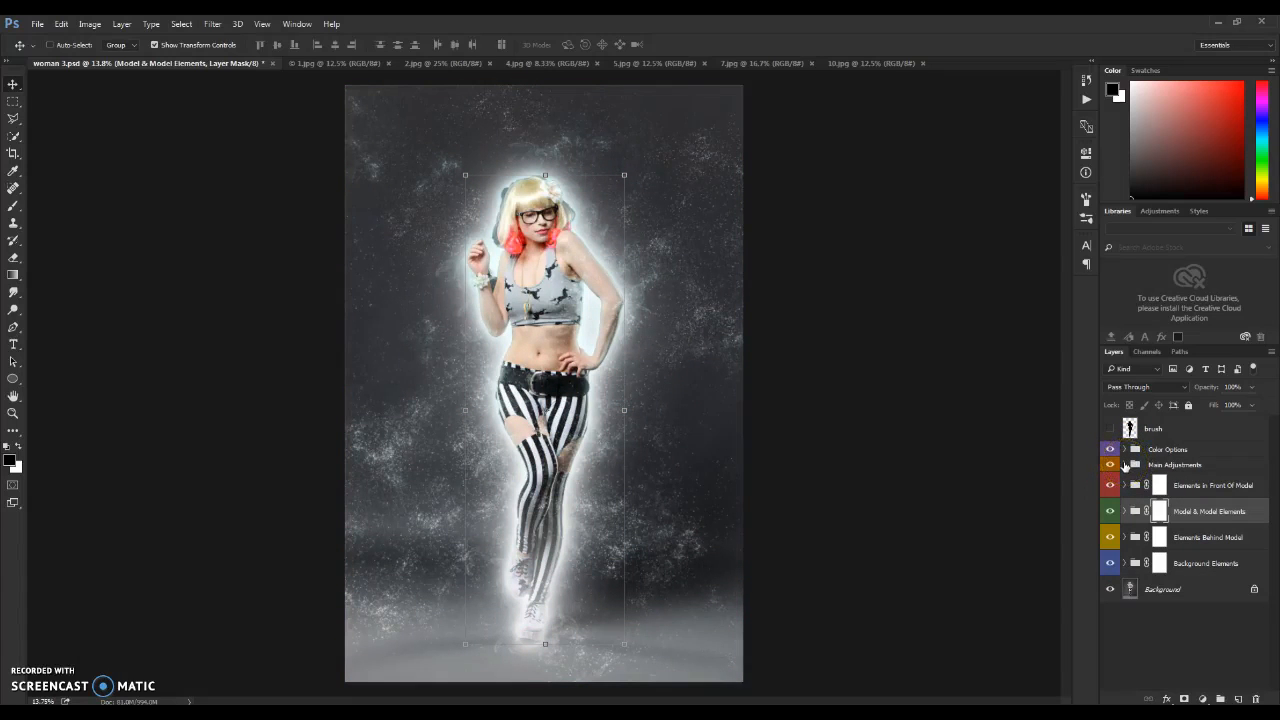
Step: Look inside the Main Adjustments group and compare the image with and without its adjustments
{"action": "left_click", "coordinate": [1124, 465]}
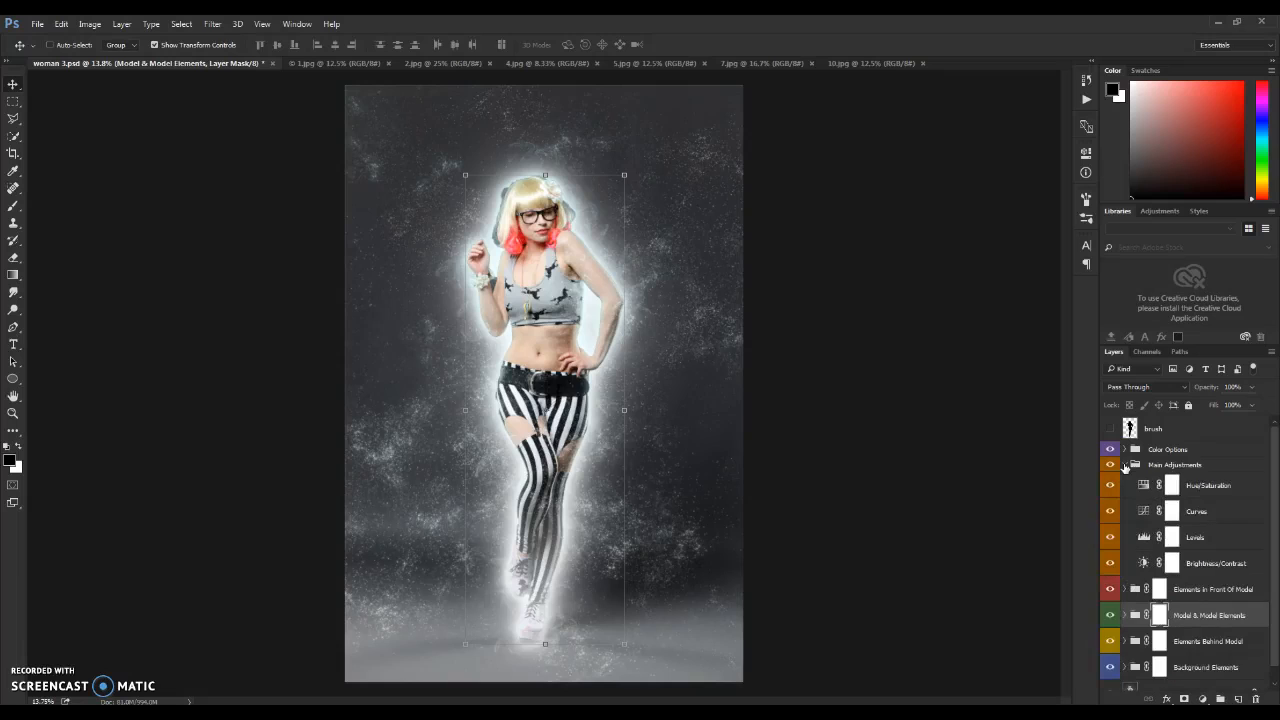
{"action": "left_click", "coordinate": [1124, 465]}
{"action": "left_click", "coordinate": [1110, 465]}
{"action": "left_click", "coordinate": [1110, 465]}
{"action": "left_click", "coordinate": [1110, 466]}
{"action": "left_click", "coordinate": [1110, 466]}
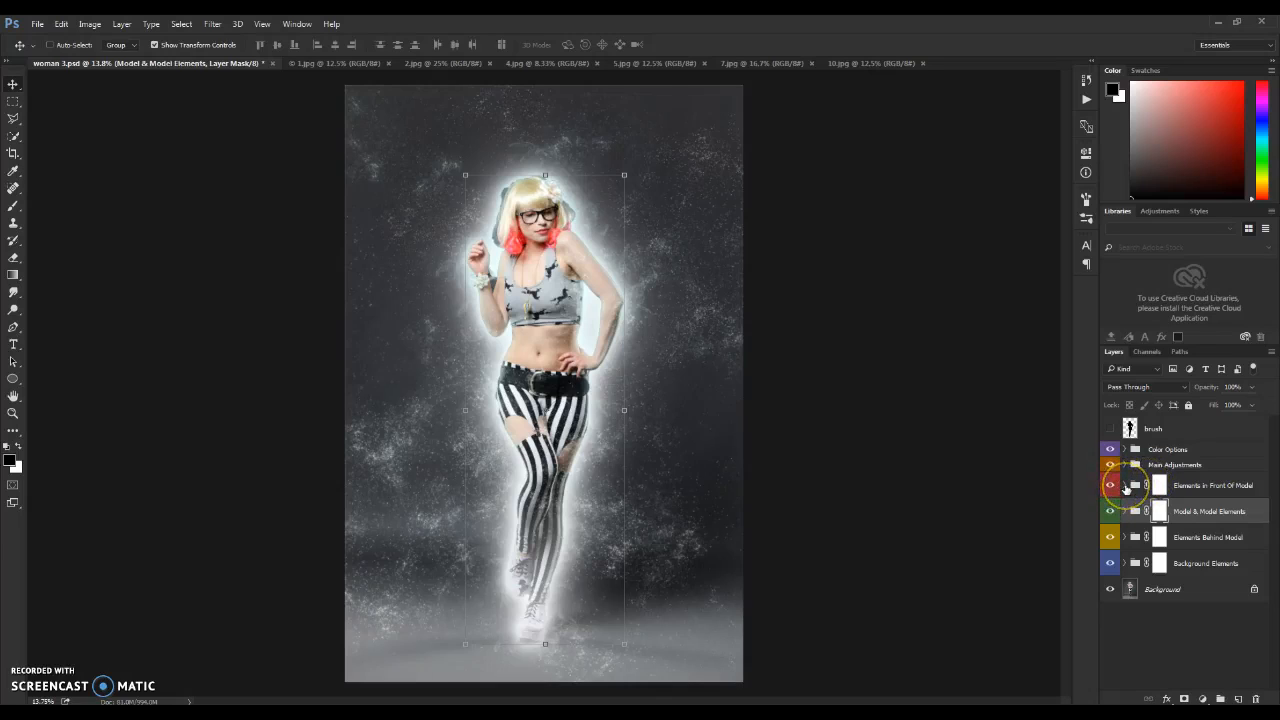
Step: Expand the Elements in Front Of Model group and compare the image with and without the Vignette
{"action": "left_click", "coordinate": [1125, 485]}
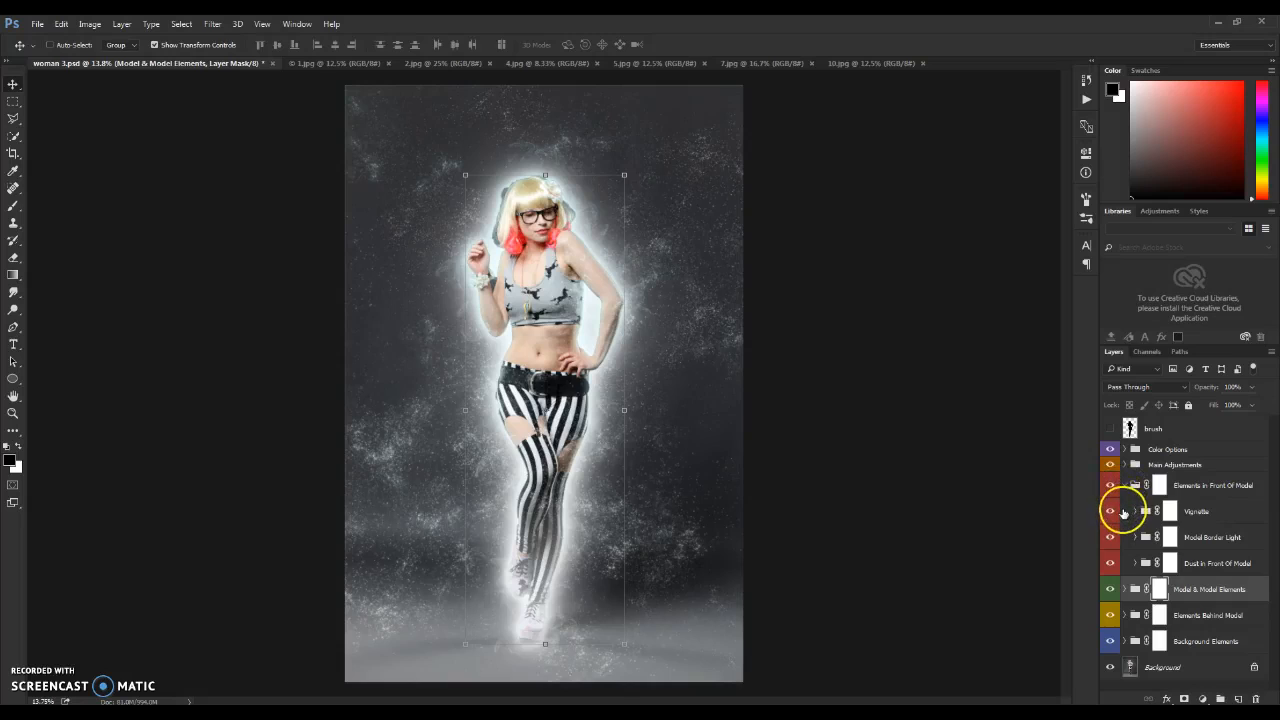
{"action": "left_click", "coordinate": [1110, 514]}
{"action": "left_click", "coordinate": [1111, 515]}
{"action": "left_click", "coordinate": [1111, 514]}
{"action": "left_click", "coordinate": [1111, 514]}
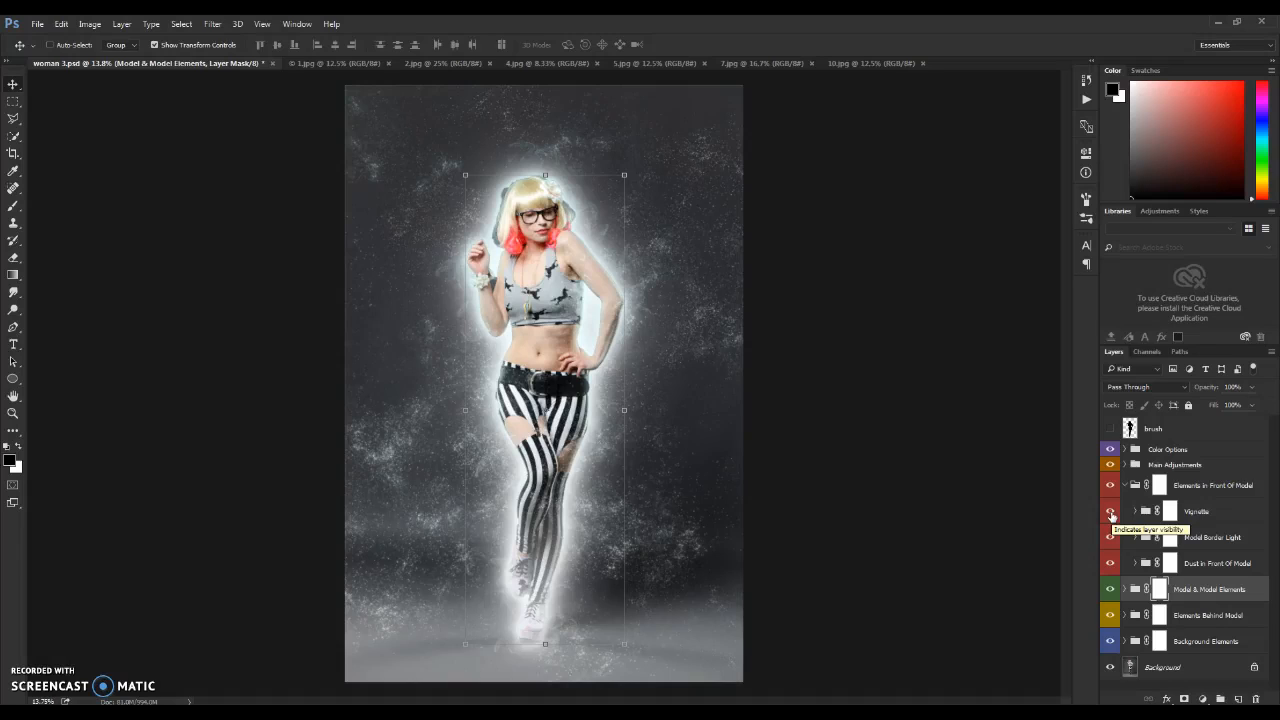
{"action": "left_click", "coordinate": [1111, 514]}
{"action": "left_click", "coordinate": [1111, 514]}
Step: Compare the image with and without the Model Border Light
{"action": "left_click", "coordinate": [1109, 540]}
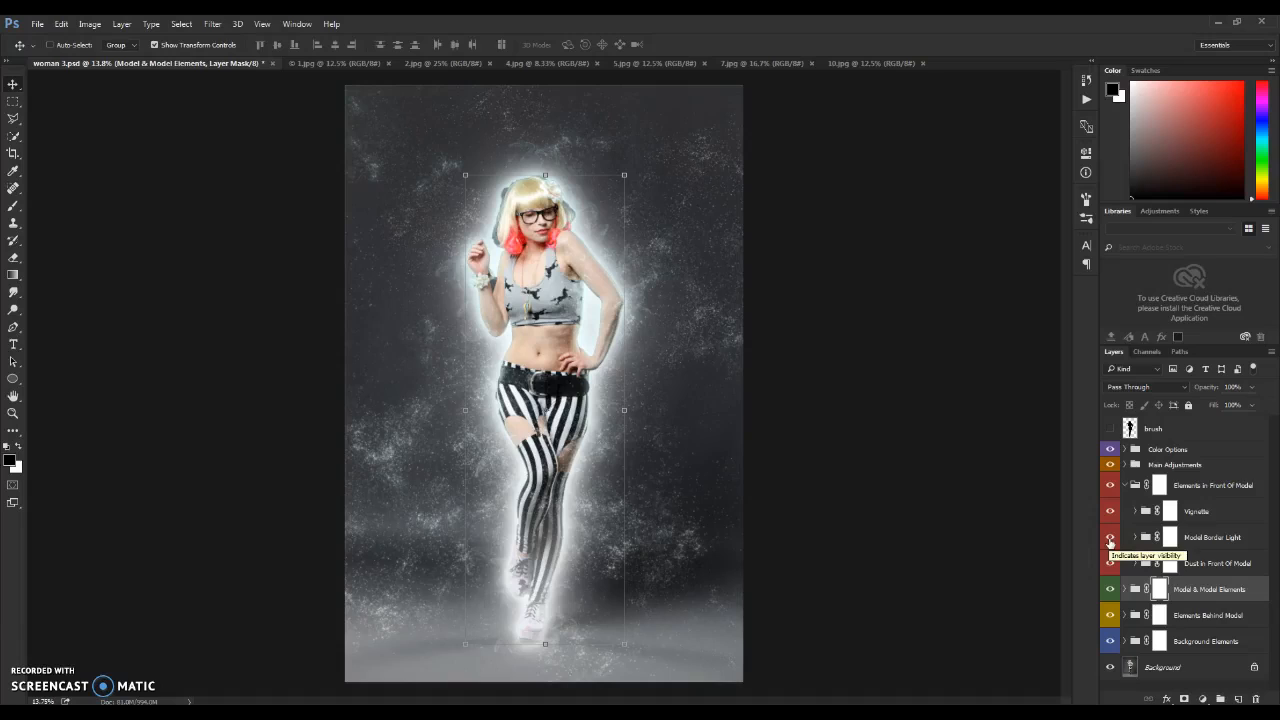
{"action": "left_click", "coordinate": [1109, 540]}
{"action": "left_click", "coordinate": [1109, 540]}
{"action": "left_click", "coordinate": [1109, 540]}
{"action": "left_click", "coordinate": [1109, 540]}
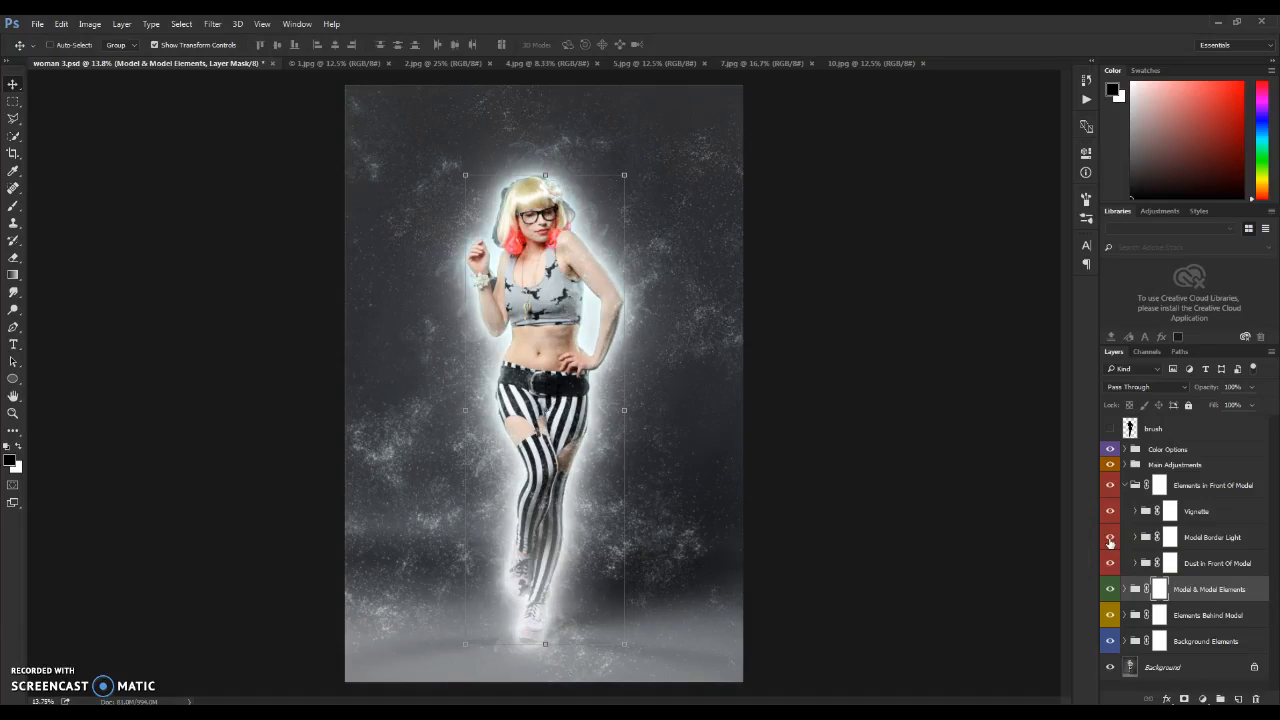
{"action": "left_click", "coordinate": [1109, 540]}
{"action": "left_click", "coordinate": [1109, 540]}
Step: Compare the image with and without Dust in Front Of Model, and collapse the Elements in Front Of Model group
{"action": "left_click", "coordinate": [1108, 565]}
{"action": "left_click", "coordinate": [1108, 565]}
{"action": "left_click", "coordinate": [1108, 565]}
{"action": "left_click", "coordinate": [1108, 565]}
{"action": "left_click", "coordinate": [1124, 485]}
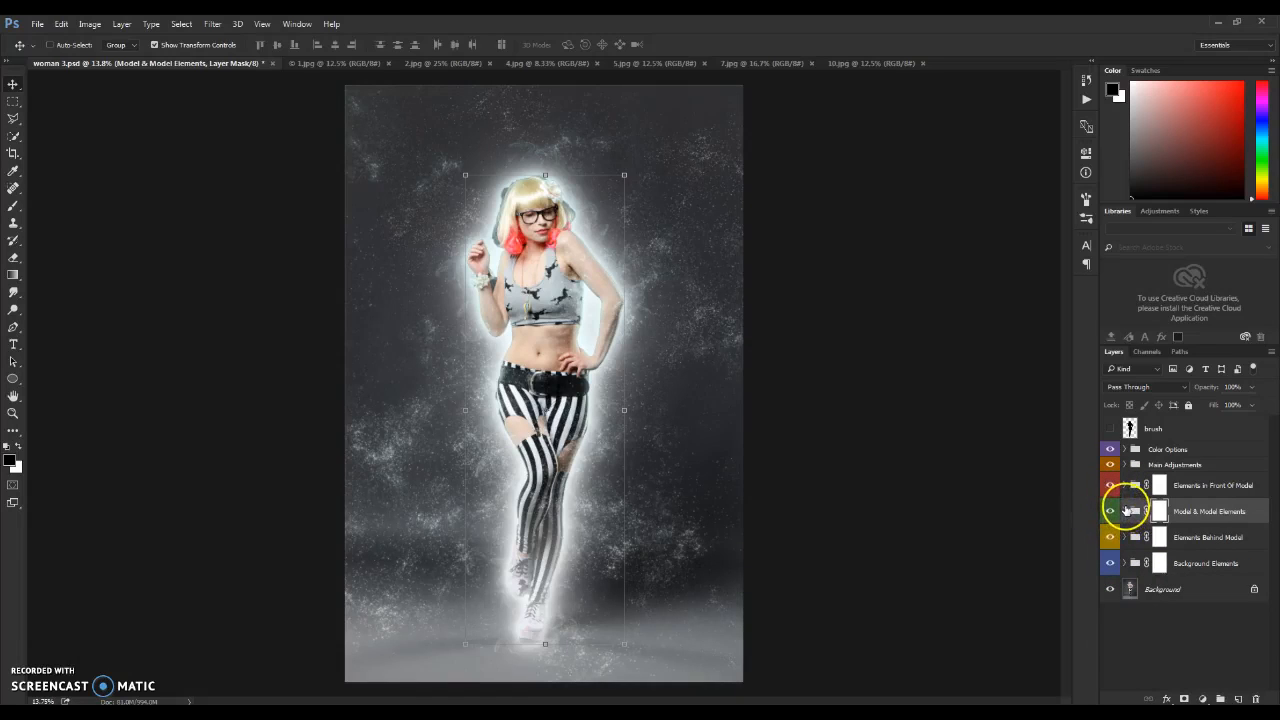
Step: Check the effect of the Model and Model Bottom Light layers by toggling their visibility in the Model & Model Elements group
{"action": "left_click", "coordinate": [1123, 512]}
{"action": "left_click", "coordinate": [1111, 565]}
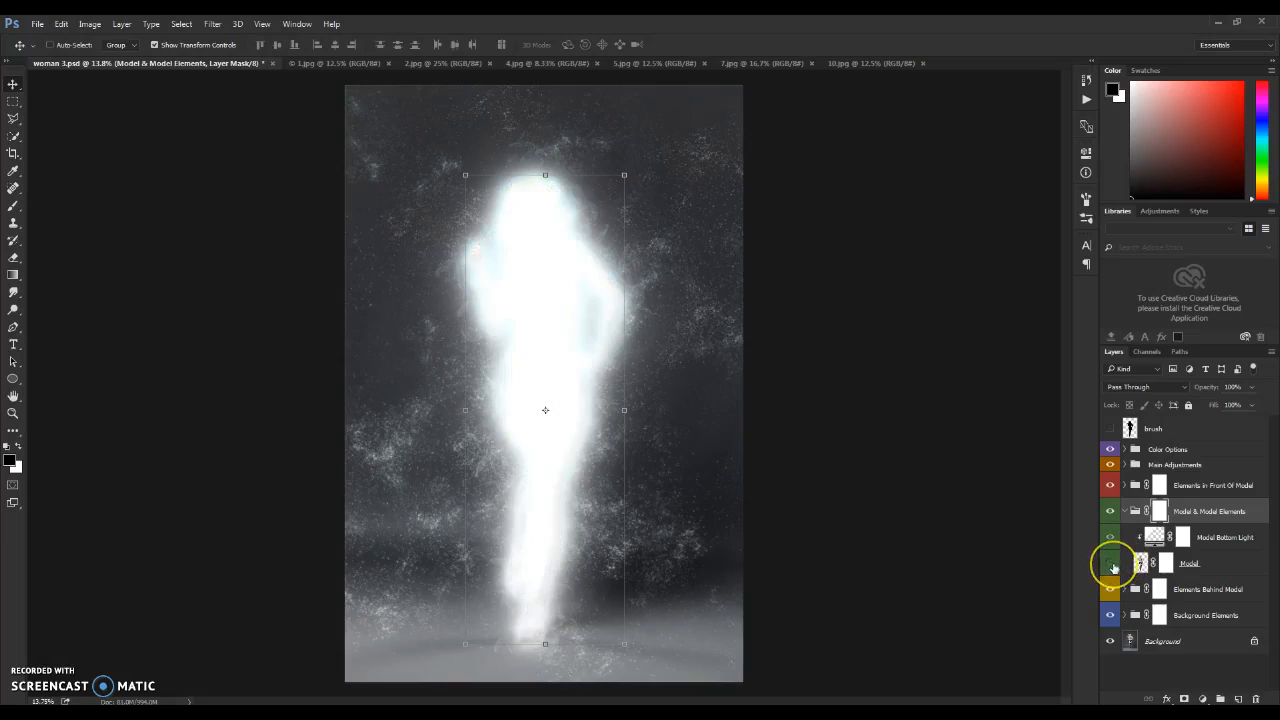
{"action": "left_click", "coordinate": [1111, 565]}
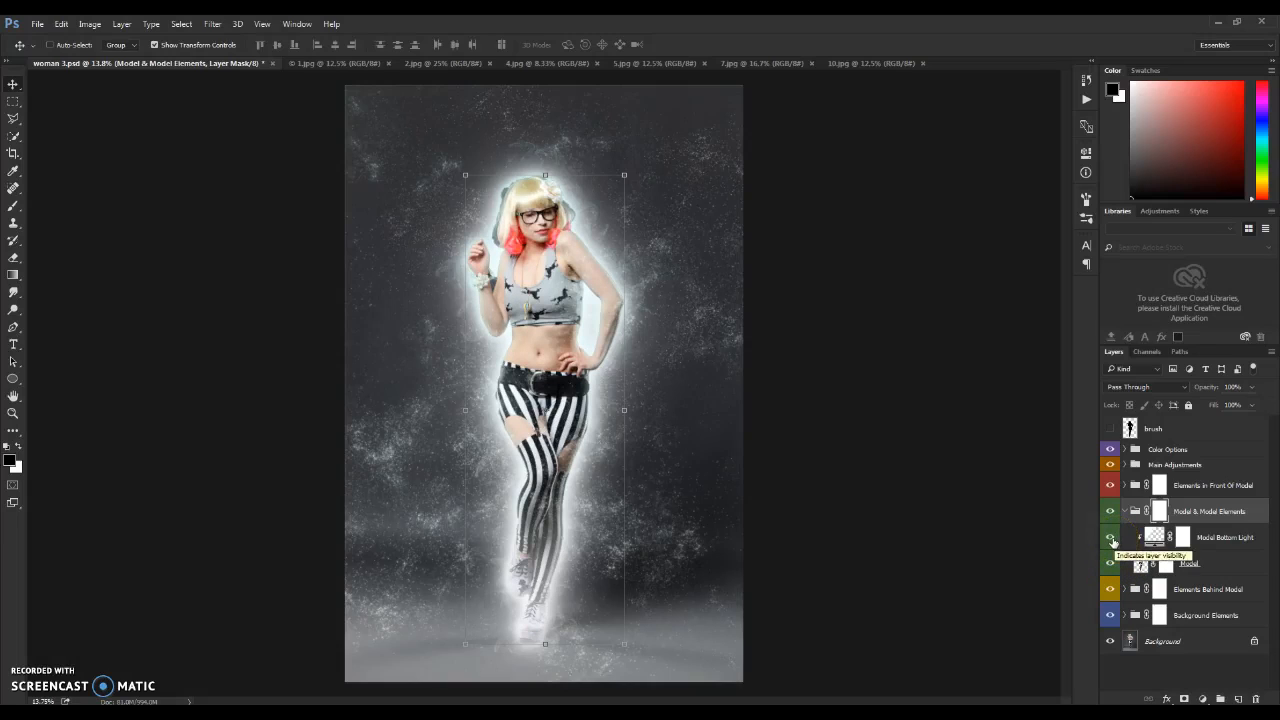
{"action": "left_click", "coordinate": [1111, 538]}
{"action": "left_click", "coordinate": [1111, 538]}
{"action": "left_click", "coordinate": [1111, 538]}
{"action": "left_click", "coordinate": [1111, 538]}
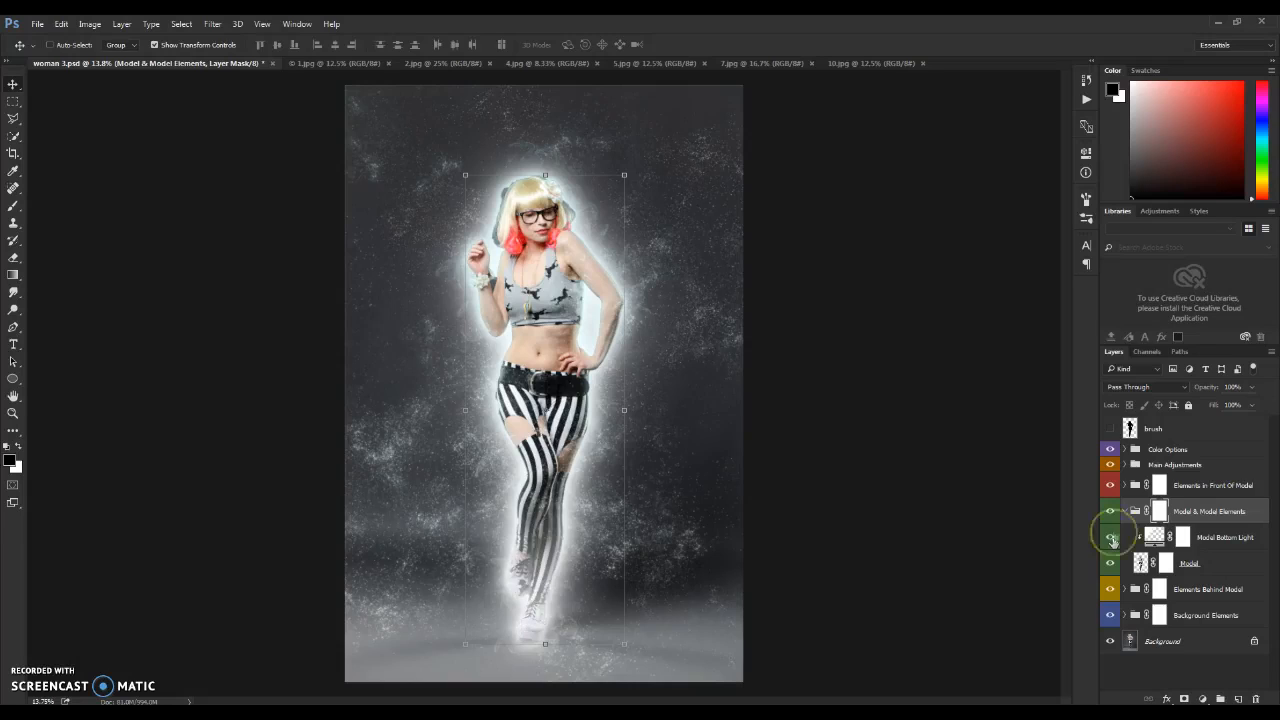
{"action": "left_click", "coordinate": [1124, 511]}
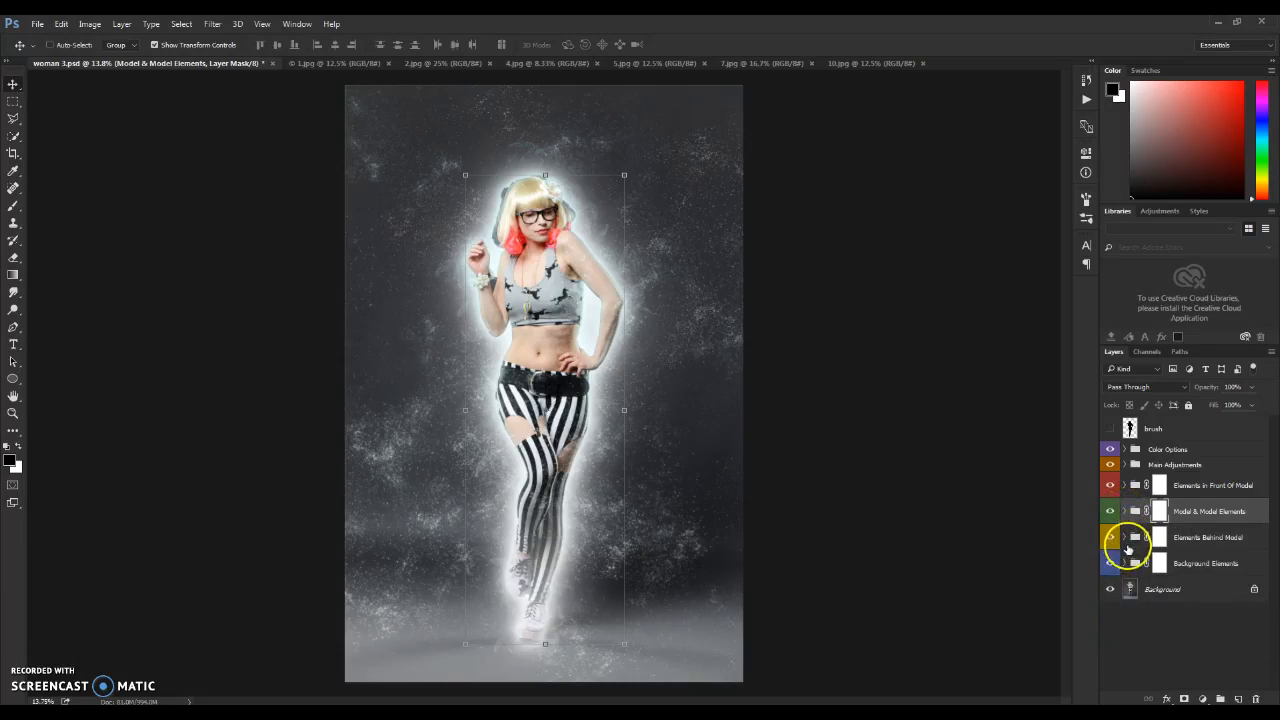
Step: Check the effect of the Dust, Smoke and Light groups inside Elements Behind Model by toggling their visibility
{"action": "left_click", "coordinate": [1124, 538]}
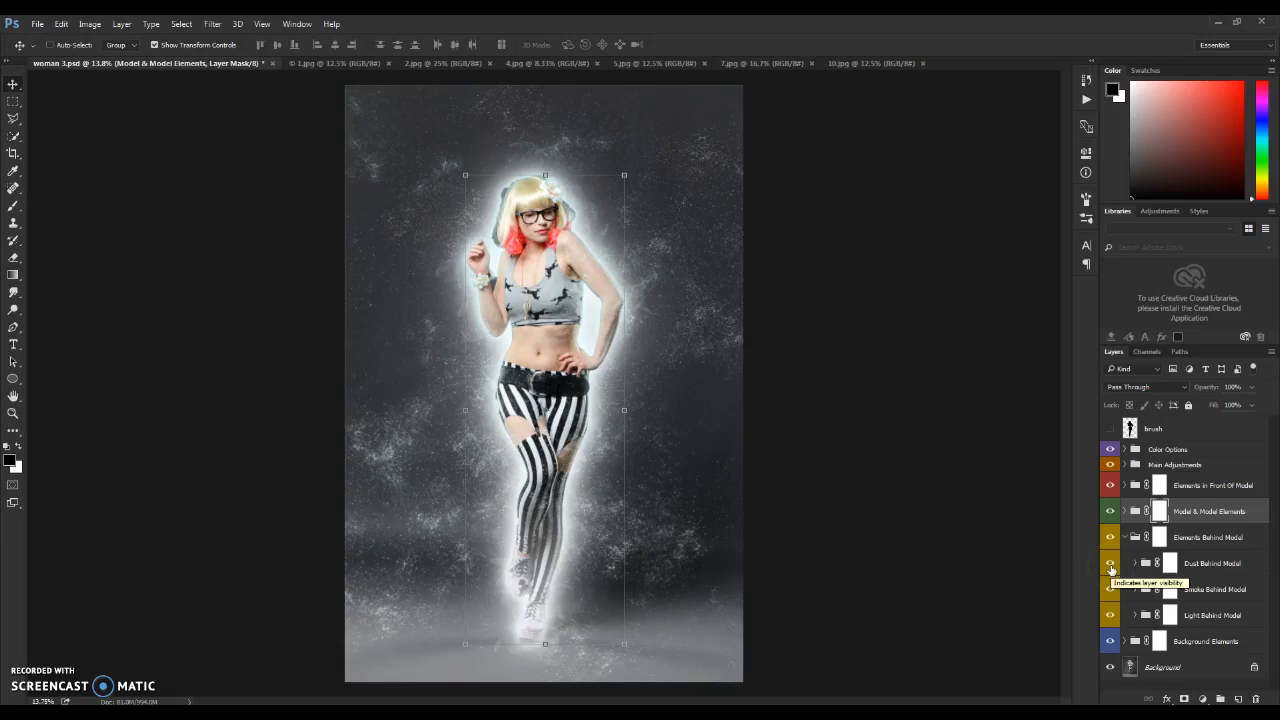
{"action": "left_click", "coordinate": [1110, 564]}
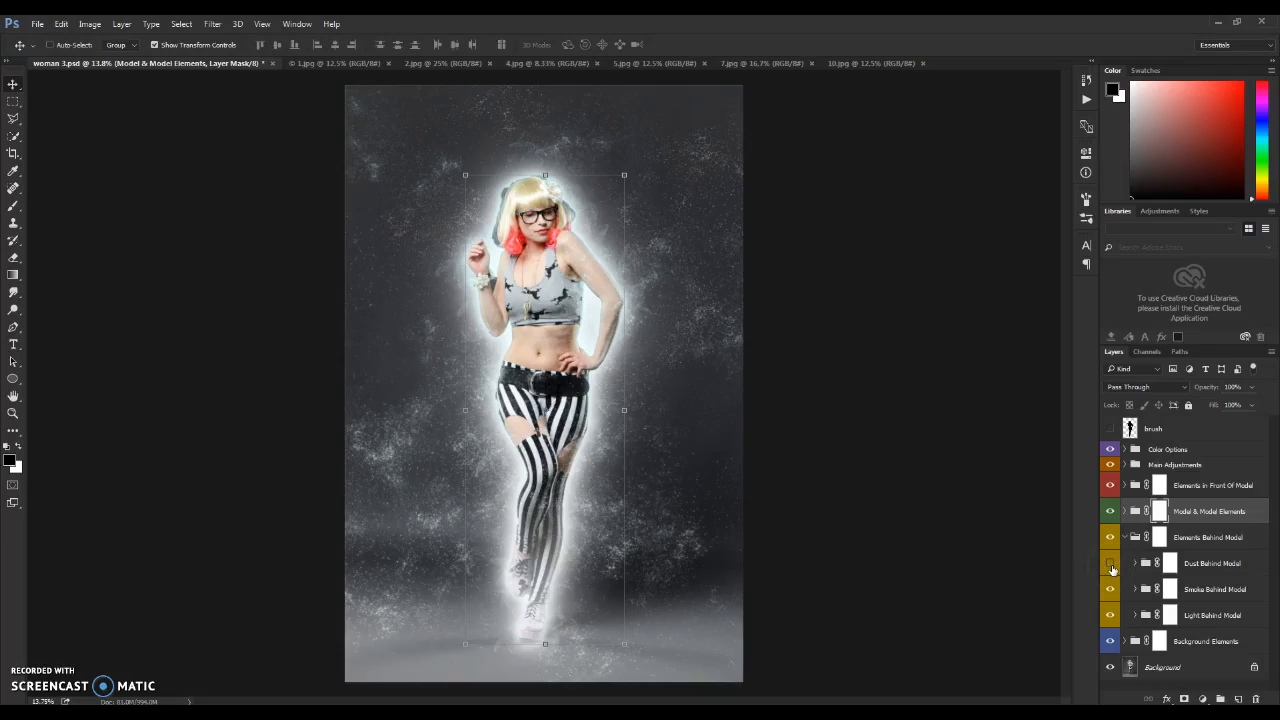
{"action": "left_click", "coordinate": [1110, 564]}
{"action": "left_click", "coordinate": [1110, 589]}
{"action": "left_click", "coordinate": [1110, 589]}
{"action": "left_click", "coordinate": [1110, 615]}
{"action": "left_click", "coordinate": [1110, 615]}
{"action": "left_click", "coordinate": [1110, 615]}
{"action": "left_click", "coordinate": [1110, 615]}
{"action": "left_click", "coordinate": [1125, 537]}
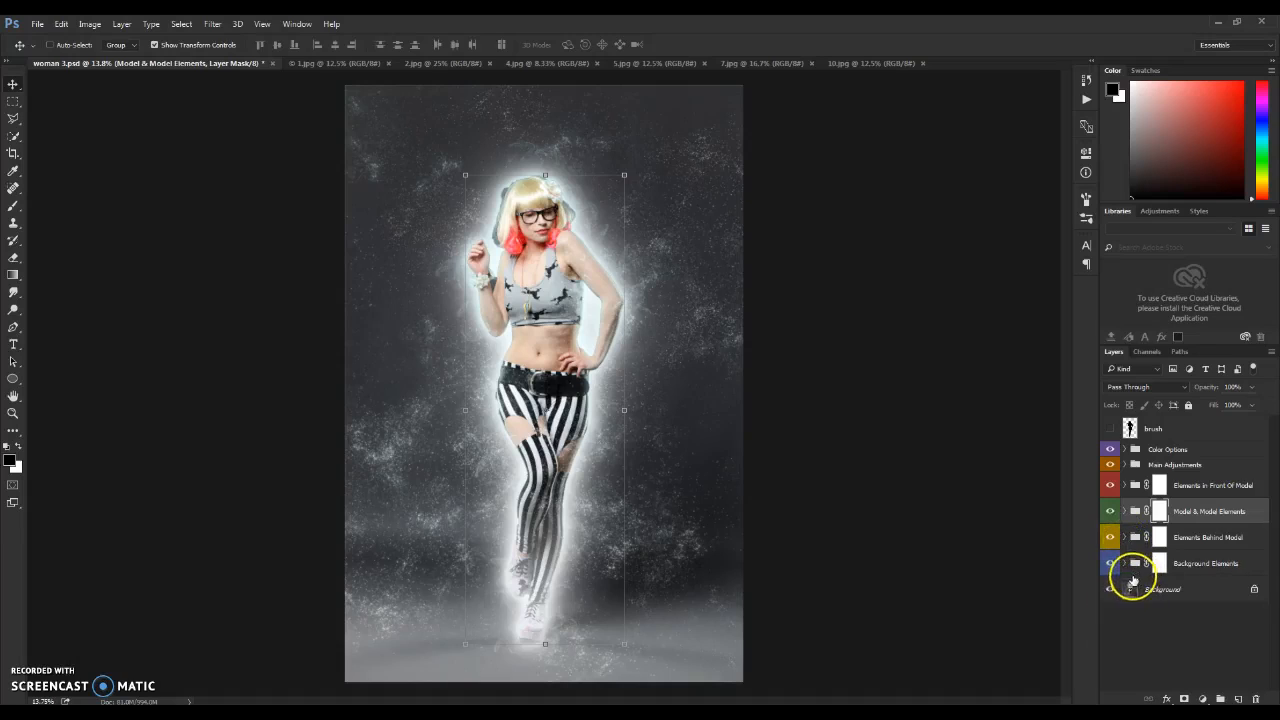
Step: Expand the Background Elements group and check the effect of the Background Blur layer
{"action": "left_click", "coordinate": [1124, 563]}
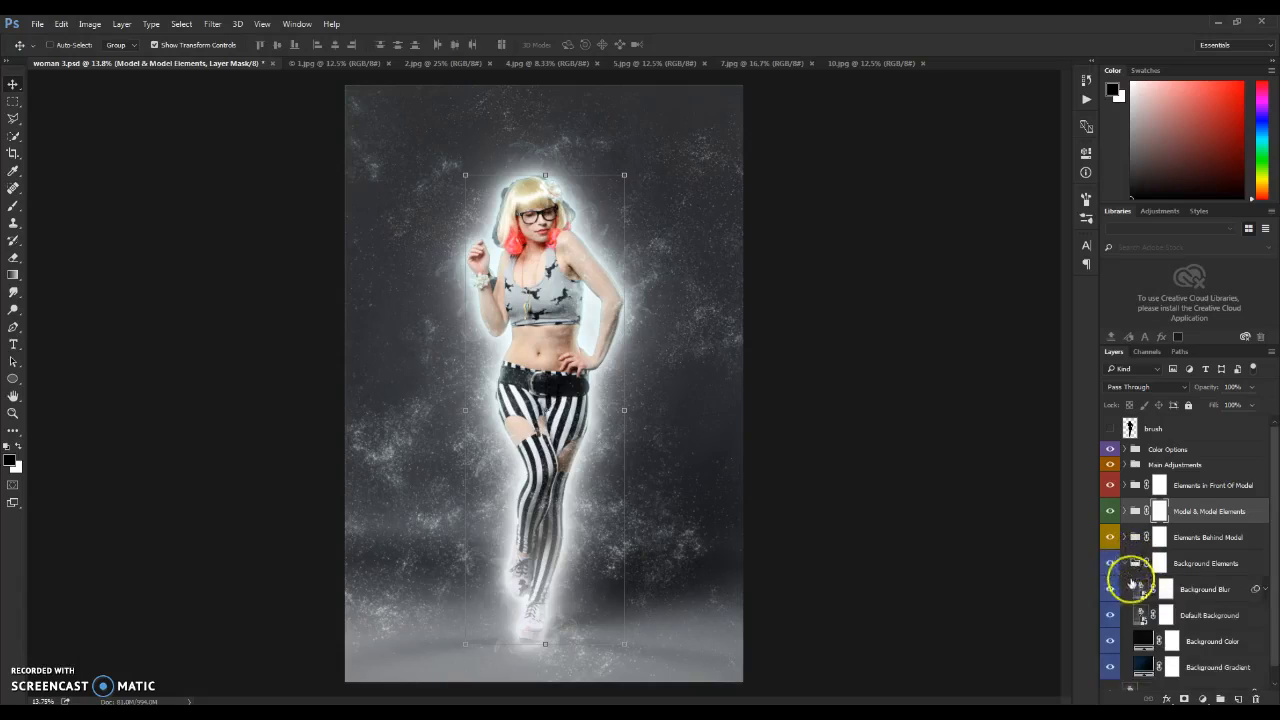
{"action": "scroll", "coordinate": [1150, 580], "scroll_direction": "down", "scroll_amount": 1}
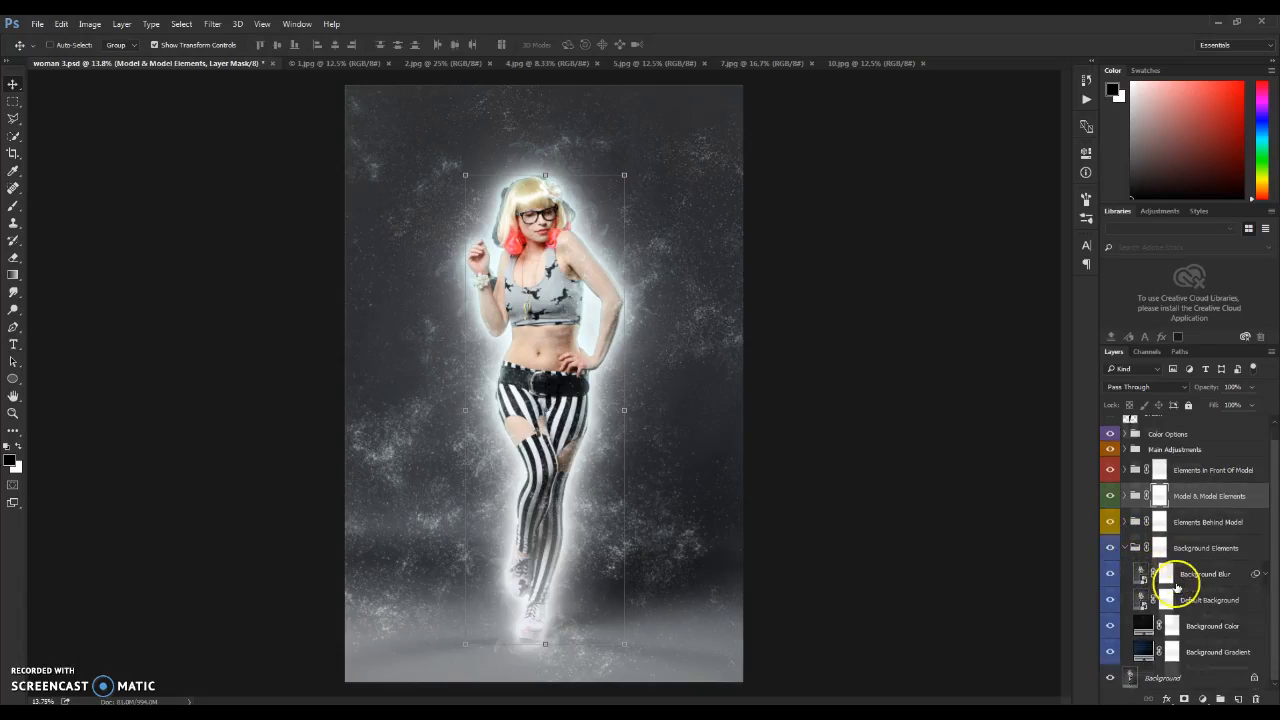
{"action": "left_click", "coordinate": [1110, 575]}
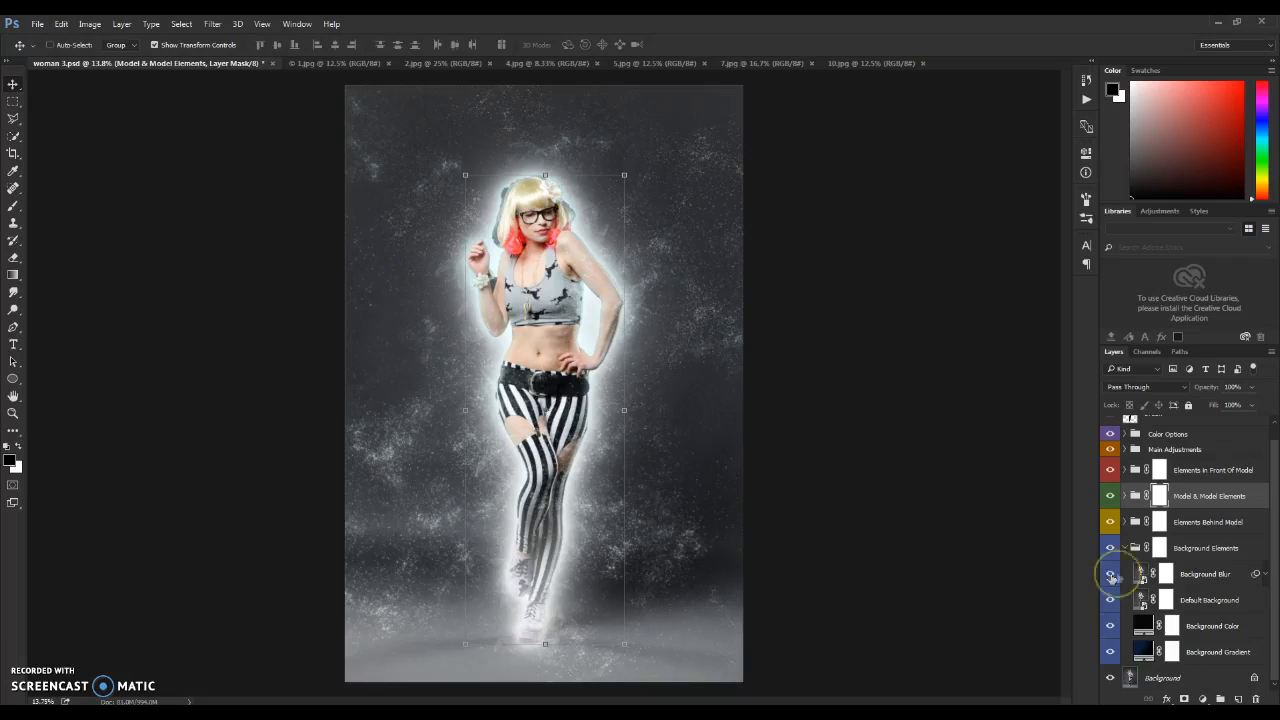
Step: Paint black with a soft round brush over the floor area on the Background Blur layer mask, and return to the Move tool
{"action": "left_click", "coordinate": [1166, 580]}
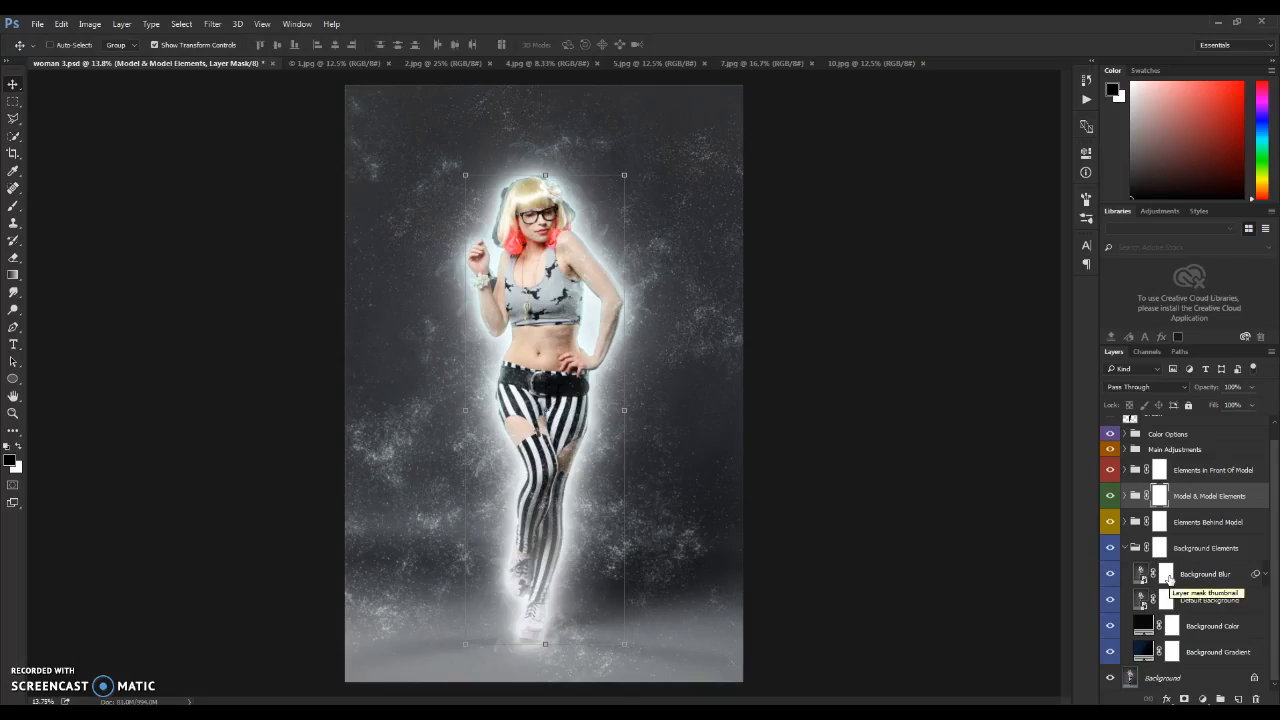
{"action": "left_click", "coordinate": [1166, 576]}
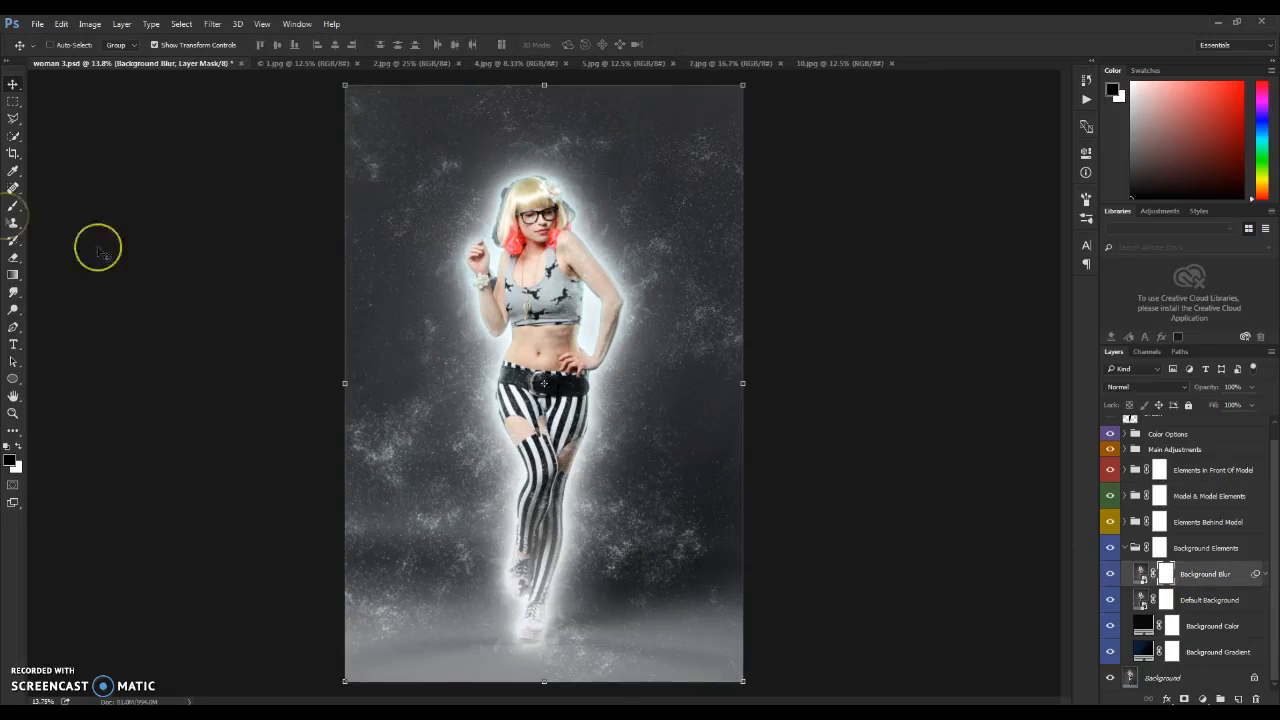
{"action": "left_click", "coordinate": [14, 206]}
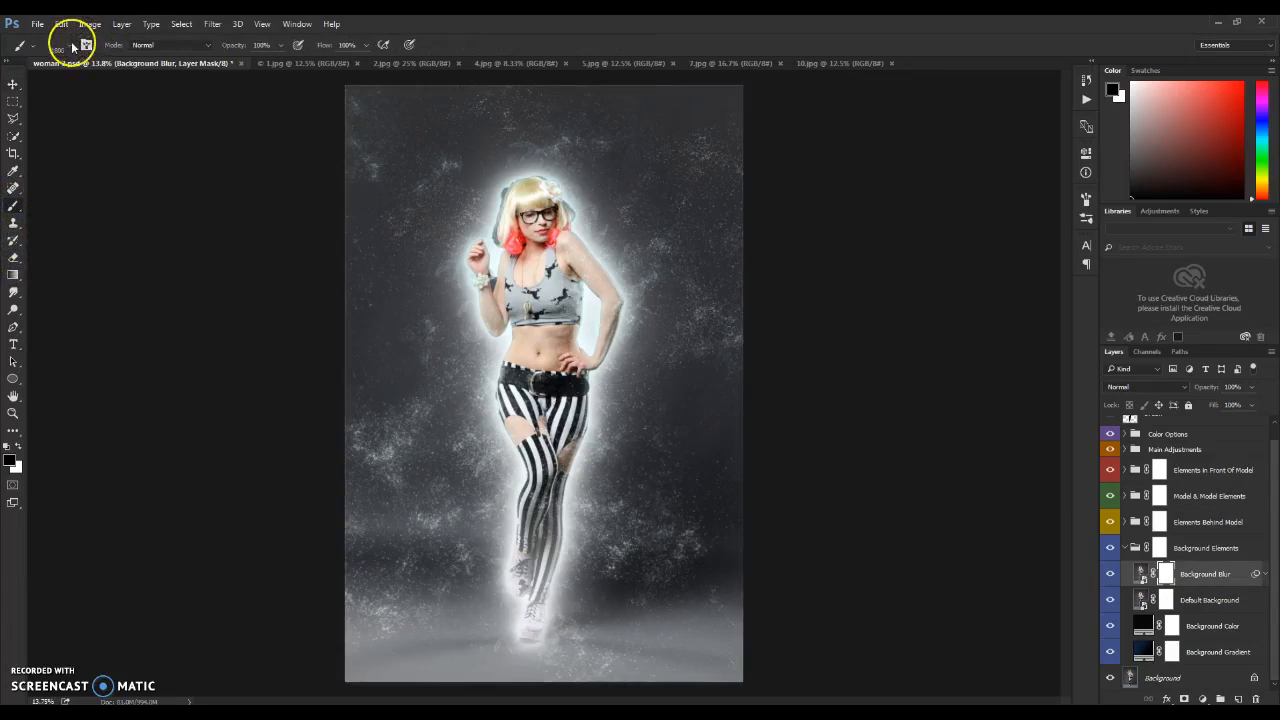
{"action": "left_click", "coordinate": [60, 44]}
{"action": "left_click", "coordinate": [115, 175]}
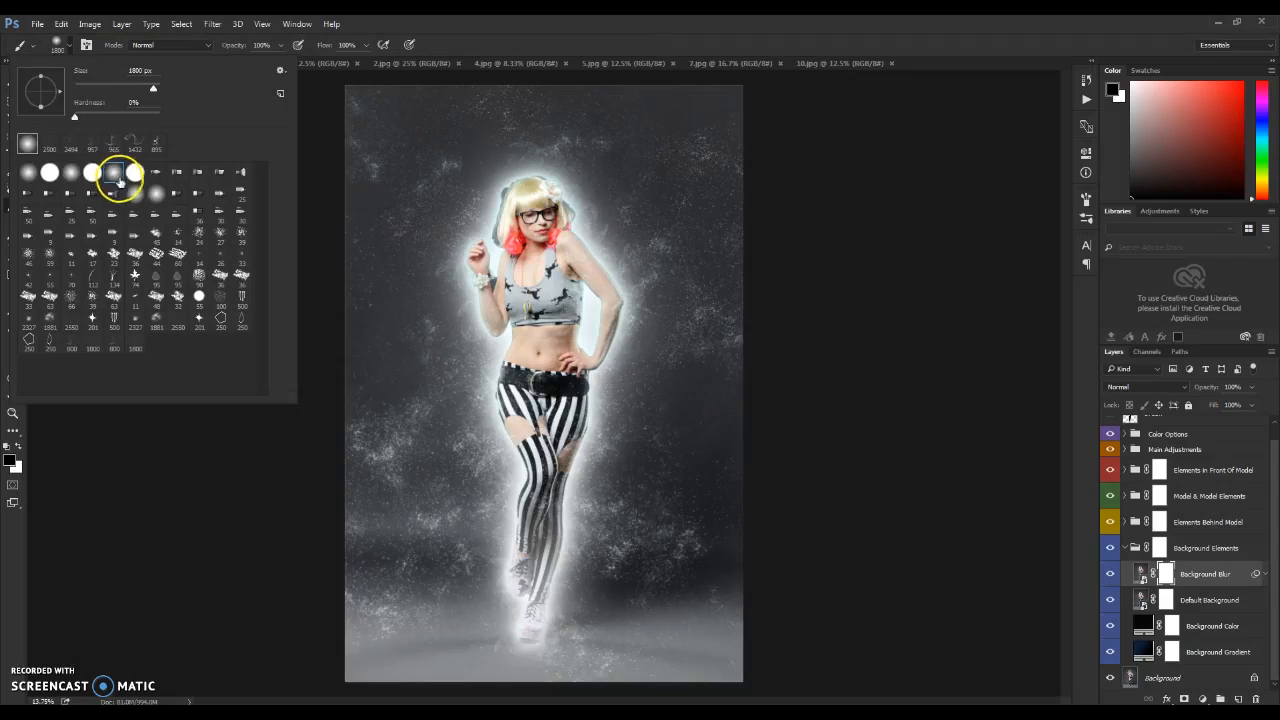
{"action": "left_click", "coordinate": [46, 434]}
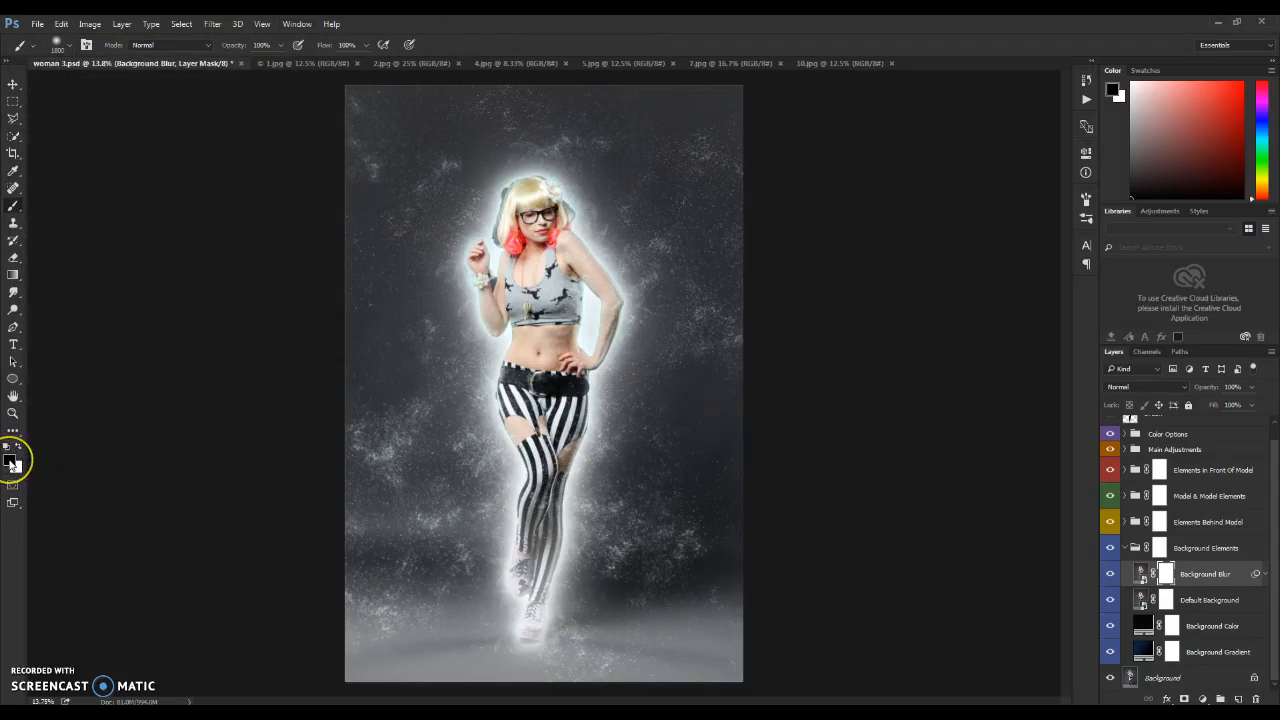
{"action": "mouse_move", "coordinate": [74, 454]}
{"action": "left_mouse_down"}
{"action": "mouse_move", "coordinate": [527, 614]}
{"action": "mouse_move", "coordinate": [315, 654]}
{"action": "mouse_move", "coordinate": [825, 663]}
{"action": "mouse_move", "coordinate": [339, 671]}
{"action": "mouse_move", "coordinate": [698, 651]}
{"action": "mouse_move", "coordinate": [299, 617]}
{"action": "mouse_move", "coordinate": [947, 616]}
{"action": "mouse_move", "coordinate": [368, 599]}
{"action": "mouse_move", "coordinate": [430, 593]}
{"action": "mouse_move", "coordinate": [1024, 638]}
{"action": "mouse_move", "coordinate": [946, 592]}
{"action": "mouse_move", "coordinate": [871, 590]}
{"action": "left_mouse_up"}
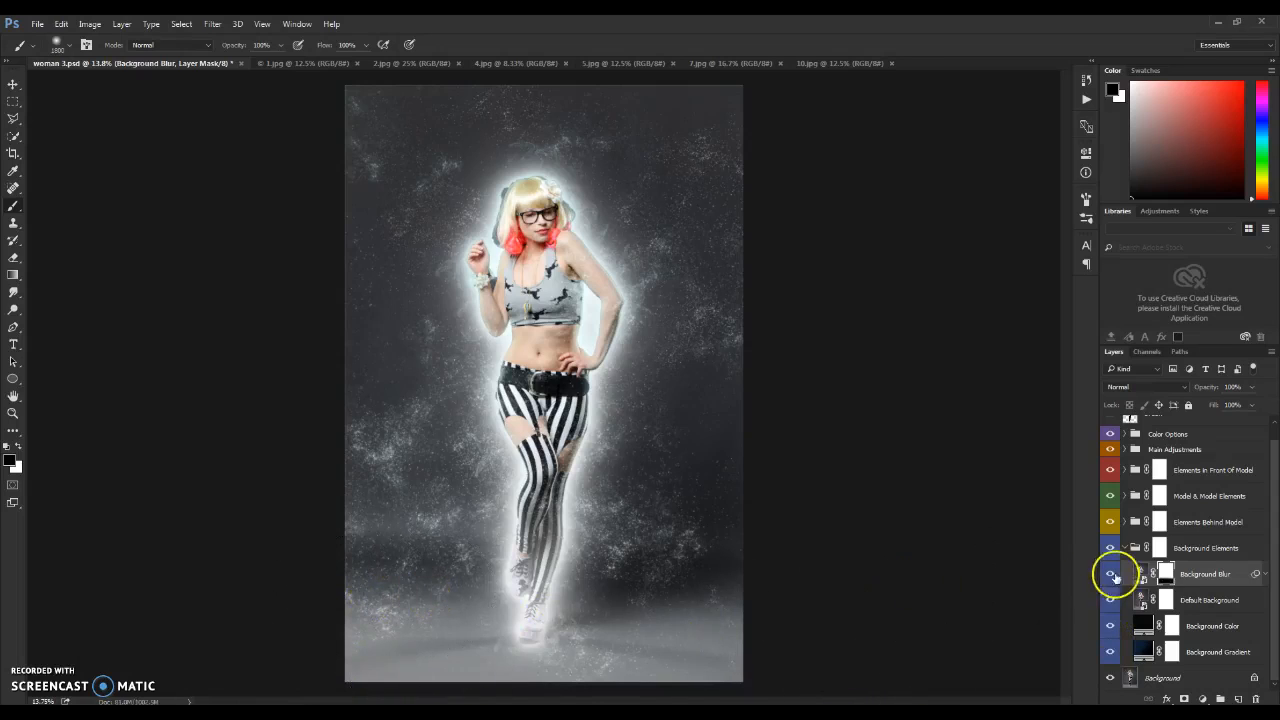
{"action": "left_click", "coordinate": [13, 85]}
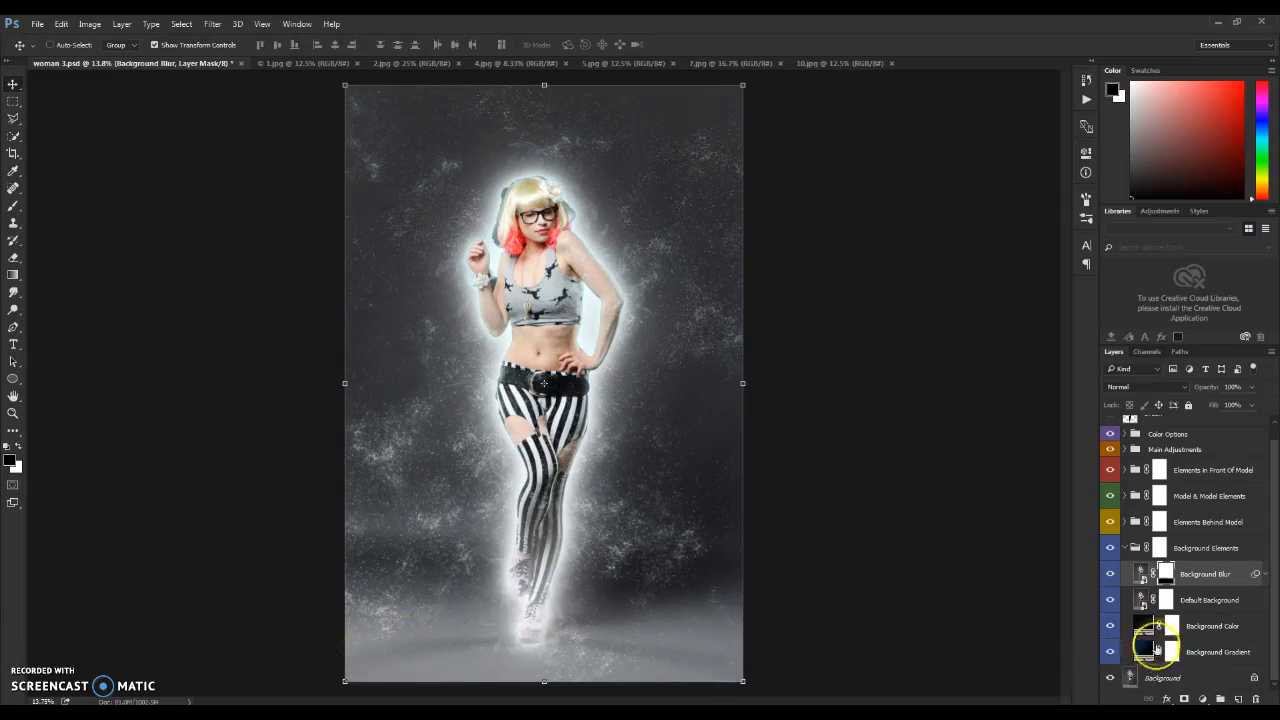
Step: Preview the Background Color and Background Gradient by hiding the layers above them, restore all layers, and collapse the Background Elements group
{"action": "left_click", "coordinate": [1111, 602]}
{"action": "left_click", "coordinate": [1109, 601]}
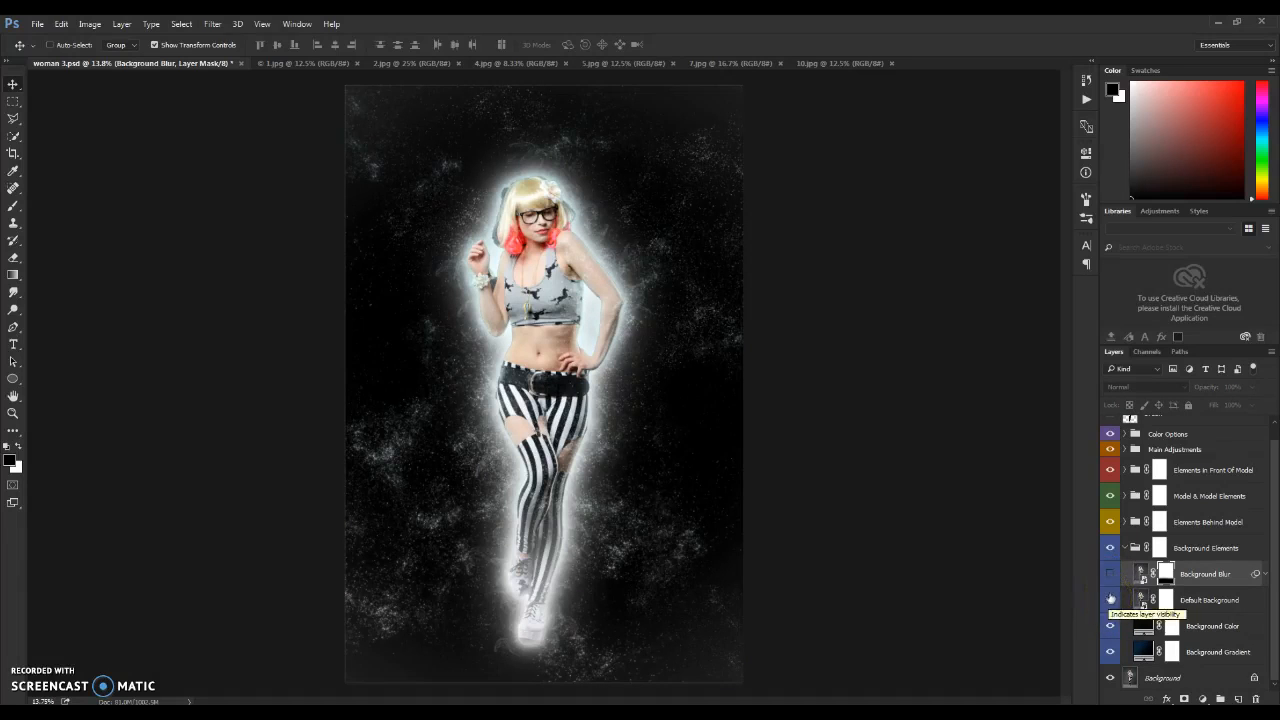
{"action": "left_click", "coordinate": [1111, 628]}
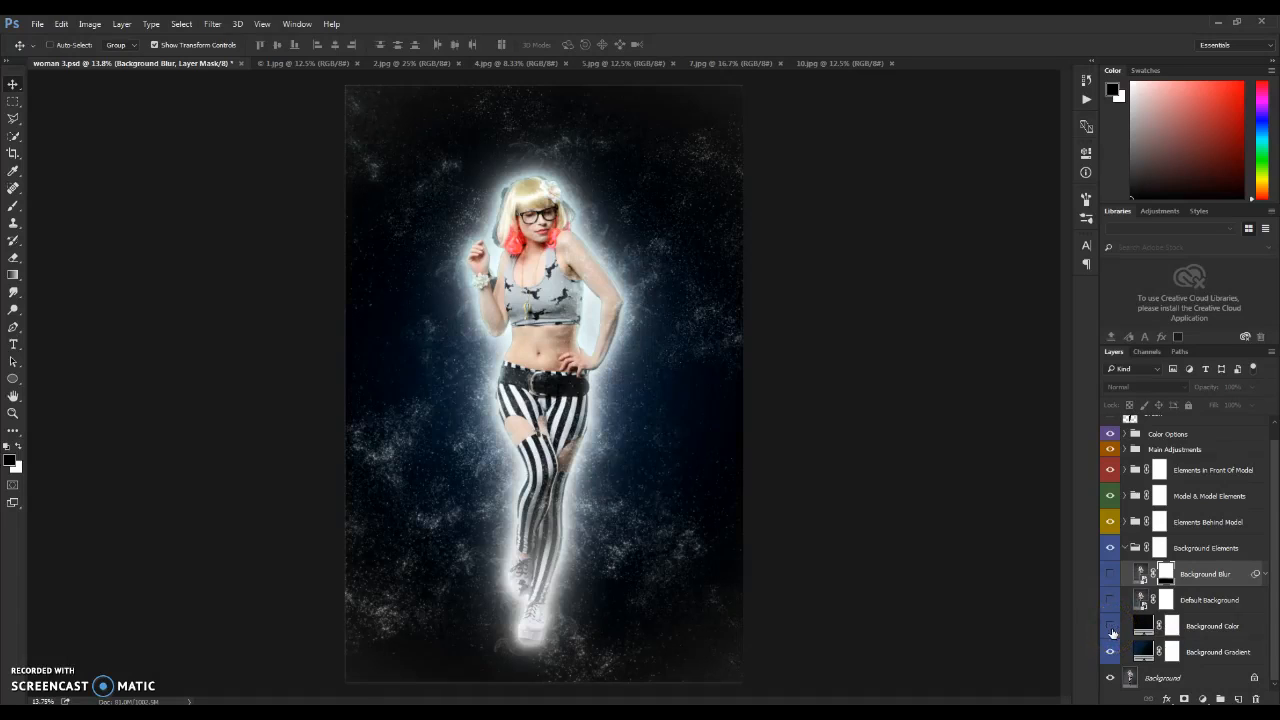
{"action": "left_click", "coordinate": [1112, 630]}
{"action": "left_click_drag", "start_coordinate": [1112, 630], "coordinate": [1125, 557]}
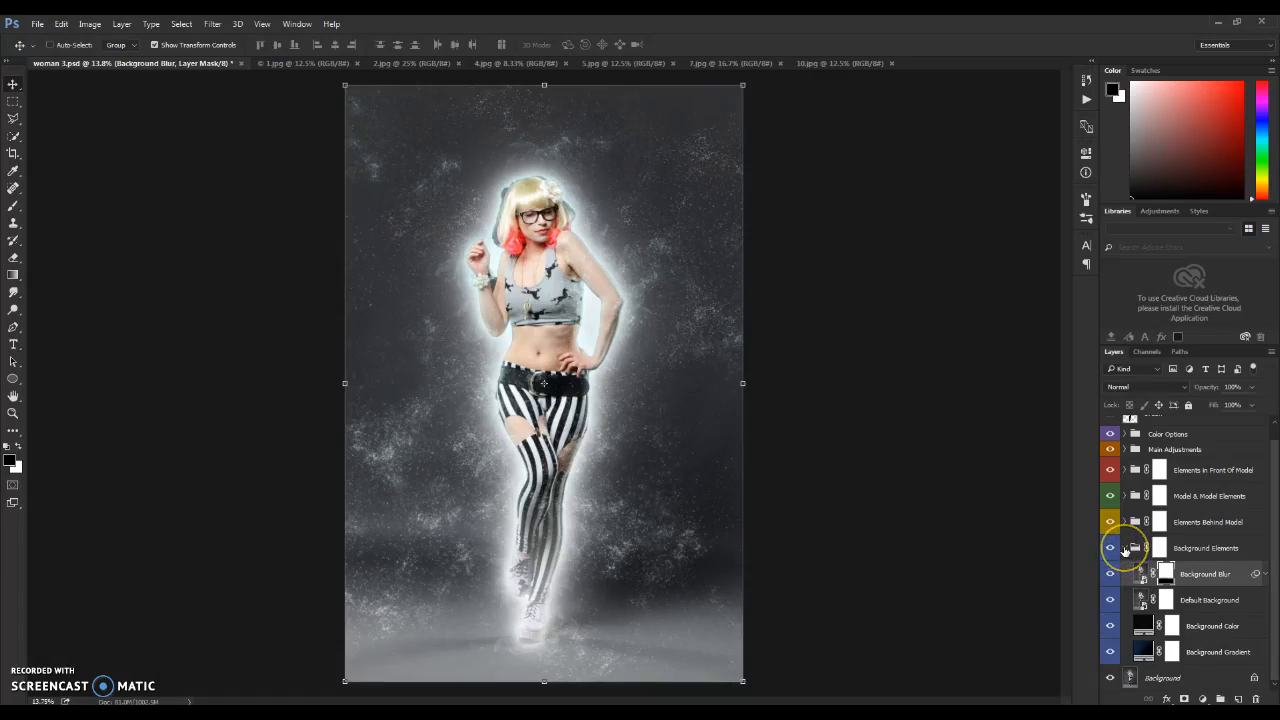
{"action": "left_click", "coordinate": [1124, 549]}
{"action": "left_click", "coordinate": [1132, 547]}
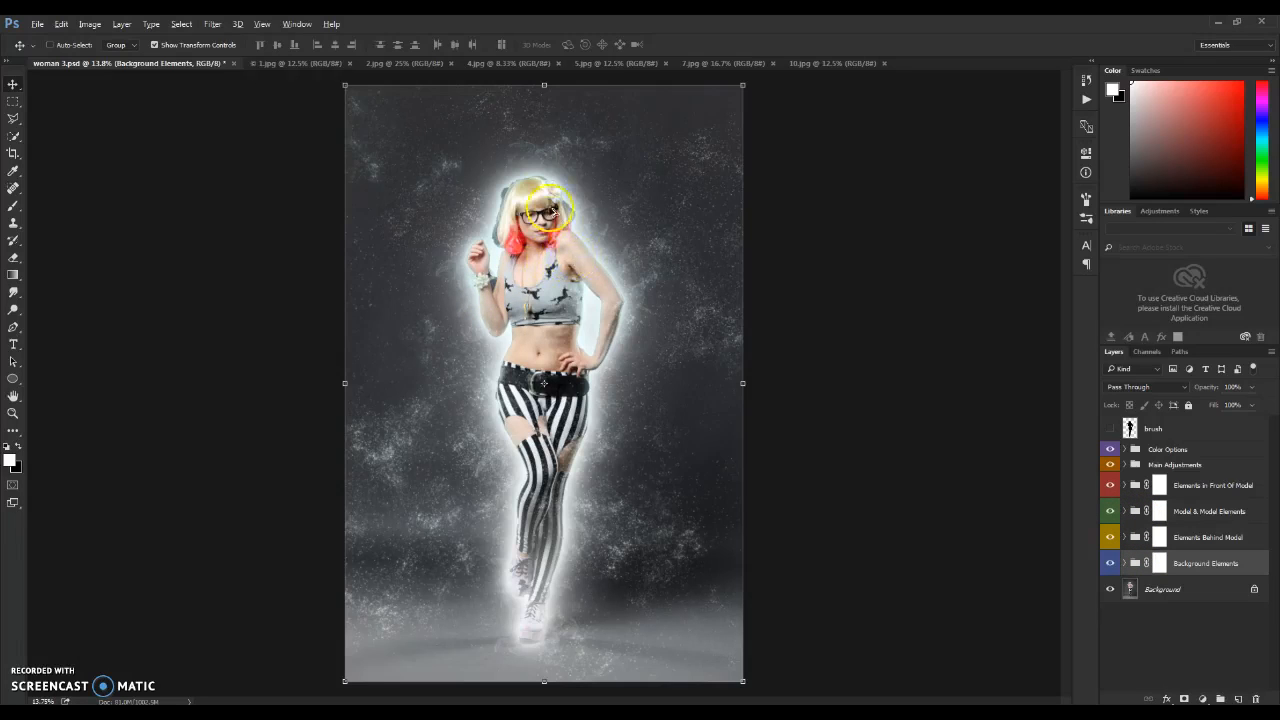
Step: Expand the Model & Model Elements group and prepare a black soft round brush on the Model layer mask
{"action": "scroll", "coordinate": [563, 262], "scroll_direction": "up", "scroll_amount": 8}
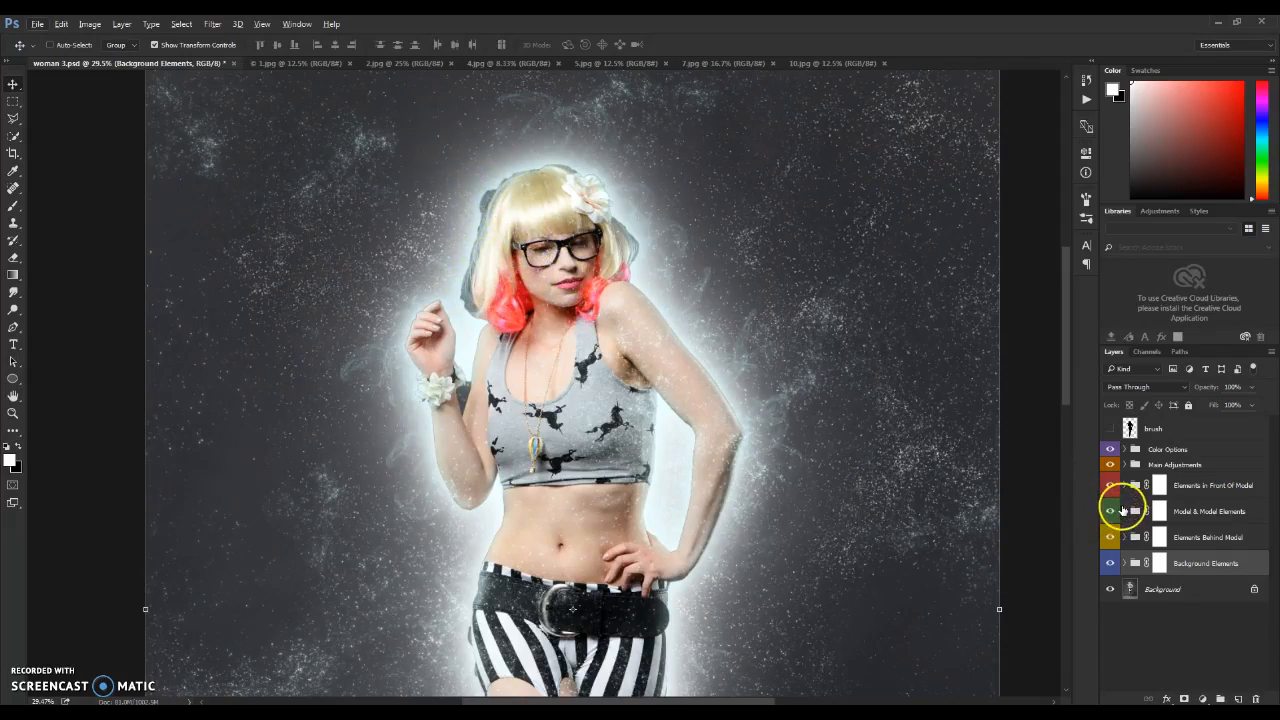
{"action": "left_click", "coordinate": [1123, 511]}
{"action": "left_click", "coordinate": [1166, 563]}
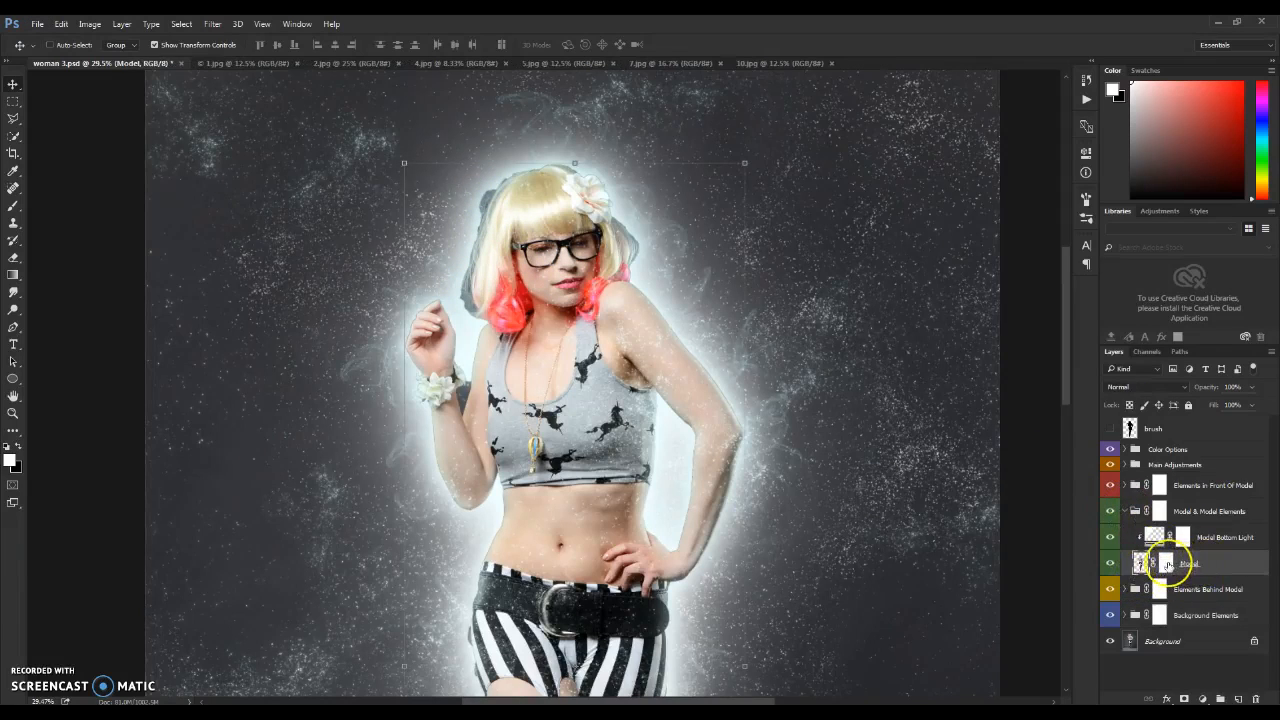
{"action": "key", "text": "d"}
{"action": "left_click", "coordinate": [14, 207]}
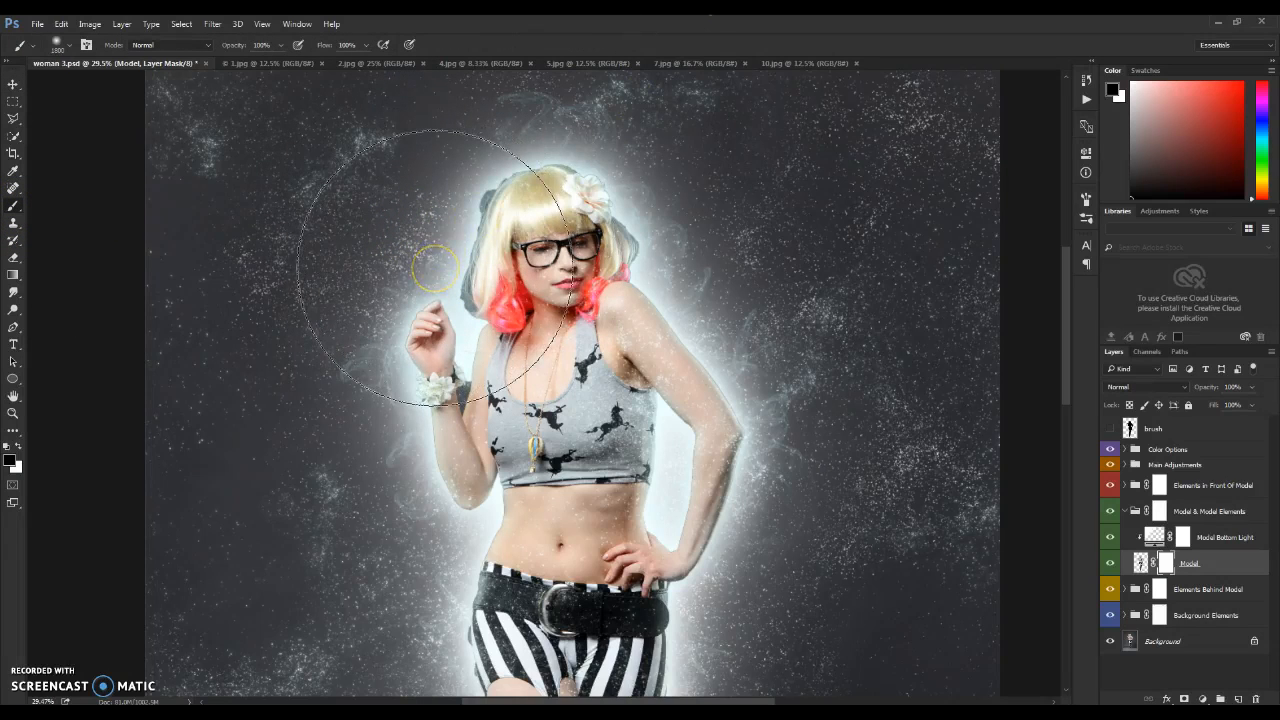
{"action": "left_click", "coordinate": [57, 45]}
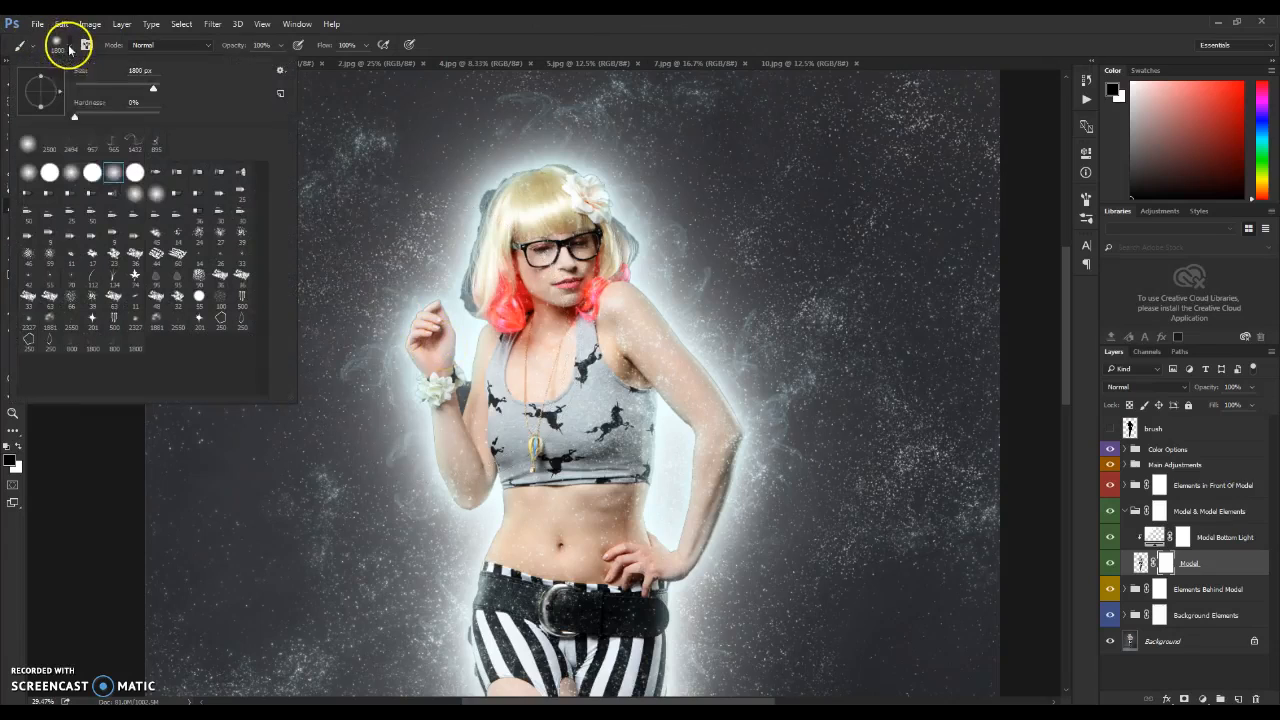
{"action": "double_click", "coordinate": [152, 150]}
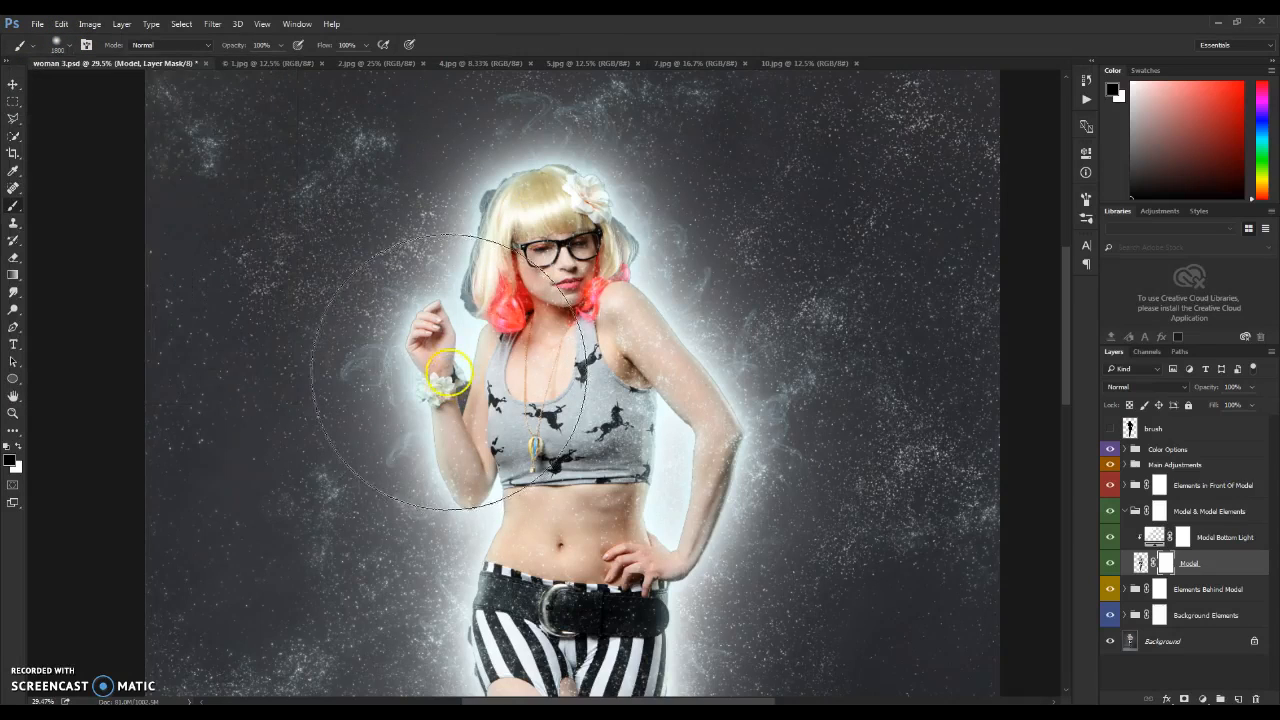
{"action": "left_click", "coordinate": [58, 46]}
{"action": "left_click", "coordinate": [76, 174]}
{"action": "key", "text": "Return"}
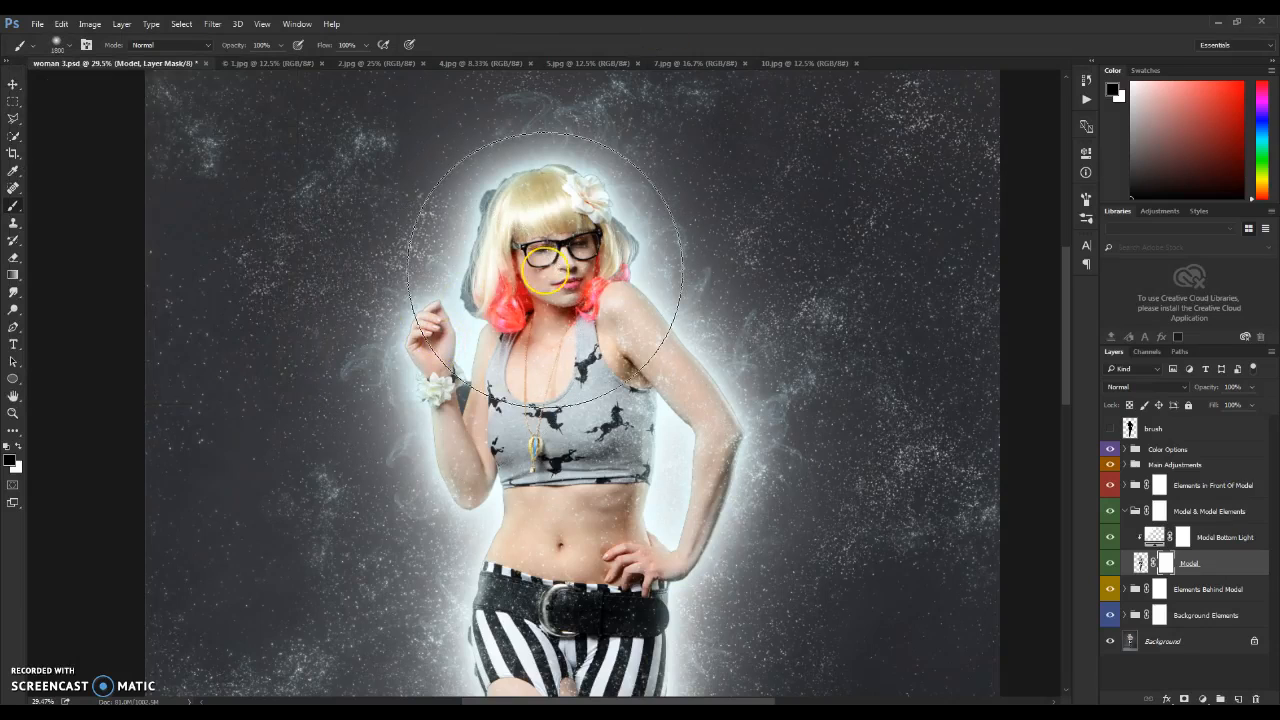
Step: Reduce the brush size to 125 px and mask out the leftover background around the hair on the Model layer mask
{"action": "key", "text": "bracketright"}
{"action": "key", "text": "bracketright"}
{"action": "key", "text": "bracketright"}
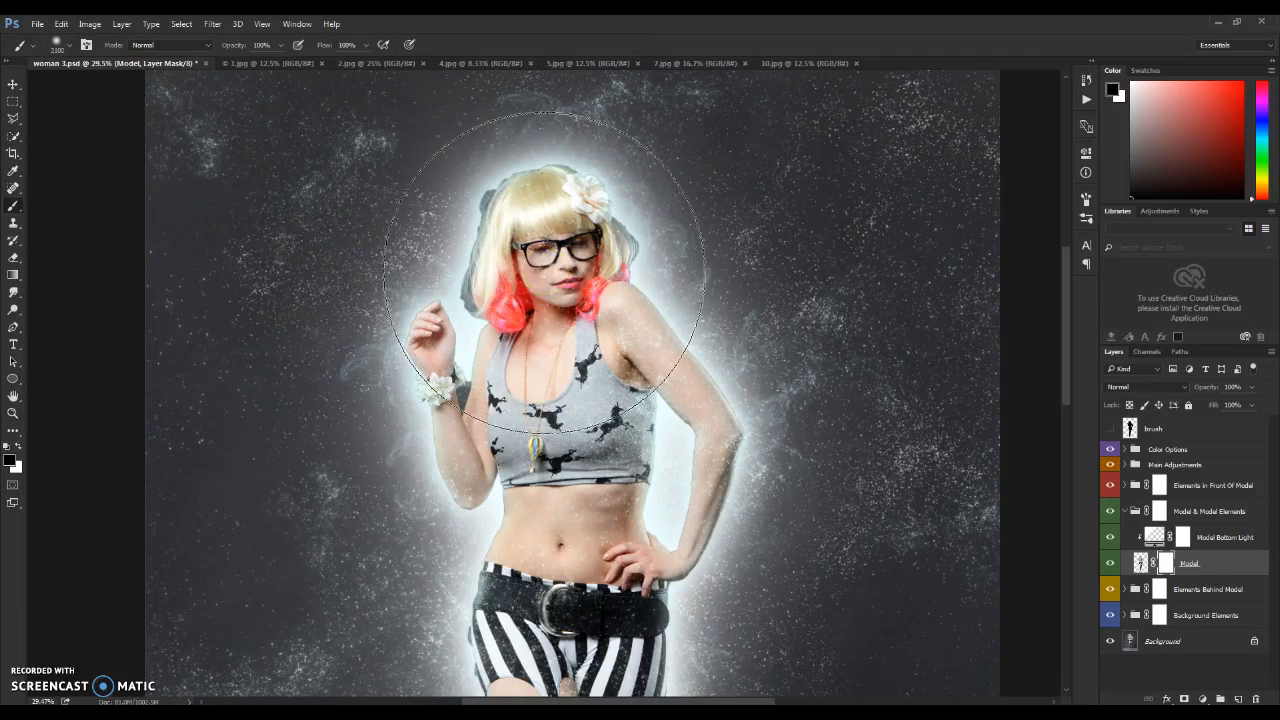
{"action": "key", "text": "bracketleft"}
{"action": "key", "text": "bracketleft"}
{"action": "key", "text": "bracketleft"}
{"action": "key", "text": "bracketleft"}
{"action": "key", "text": "bracketleft"}
{"action": "key", "text": "bracketleft"}
{"action": "key", "text": "bracketleft"}
{"action": "key", "text": "bracketleft"}
{"action": "key", "text": "bracketleft"}
{"action": "key", "text": "bracketleft"}
{"action": "key", "text": "bracketleft"}
{"action": "key", "text": "bracketleft"}
{"action": "key", "text": "bracketleft"}
{"action": "key", "text": "bracketleft"}
{"action": "key", "text": "bracketleft"}
{"action": "key", "text": "bracketleft"}
{"action": "key", "text": "bracketleft"}
{"action": "key", "text": "bracketleft"}
{"action": "key", "text": "bracketleft"}
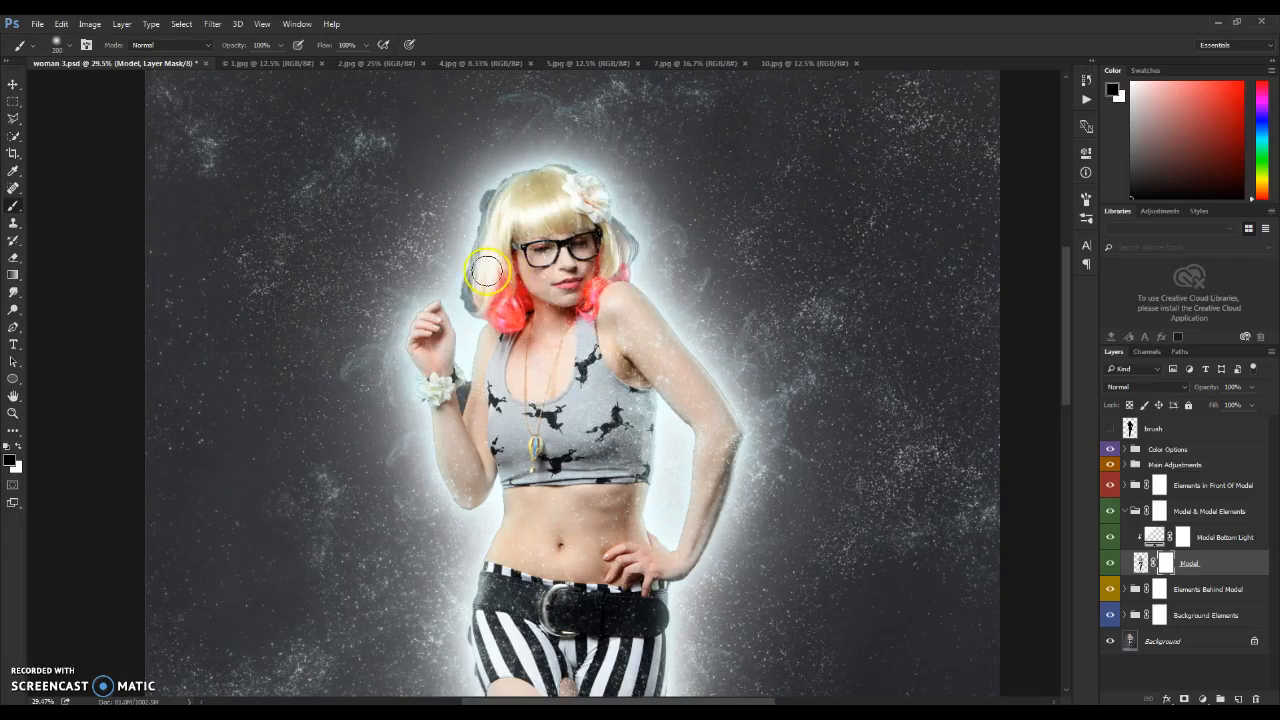
{"action": "key", "text": "bracketleft"}
{"action": "key", "text": "bracketleft"}
{"action": "key", "text": "bracketleft"}
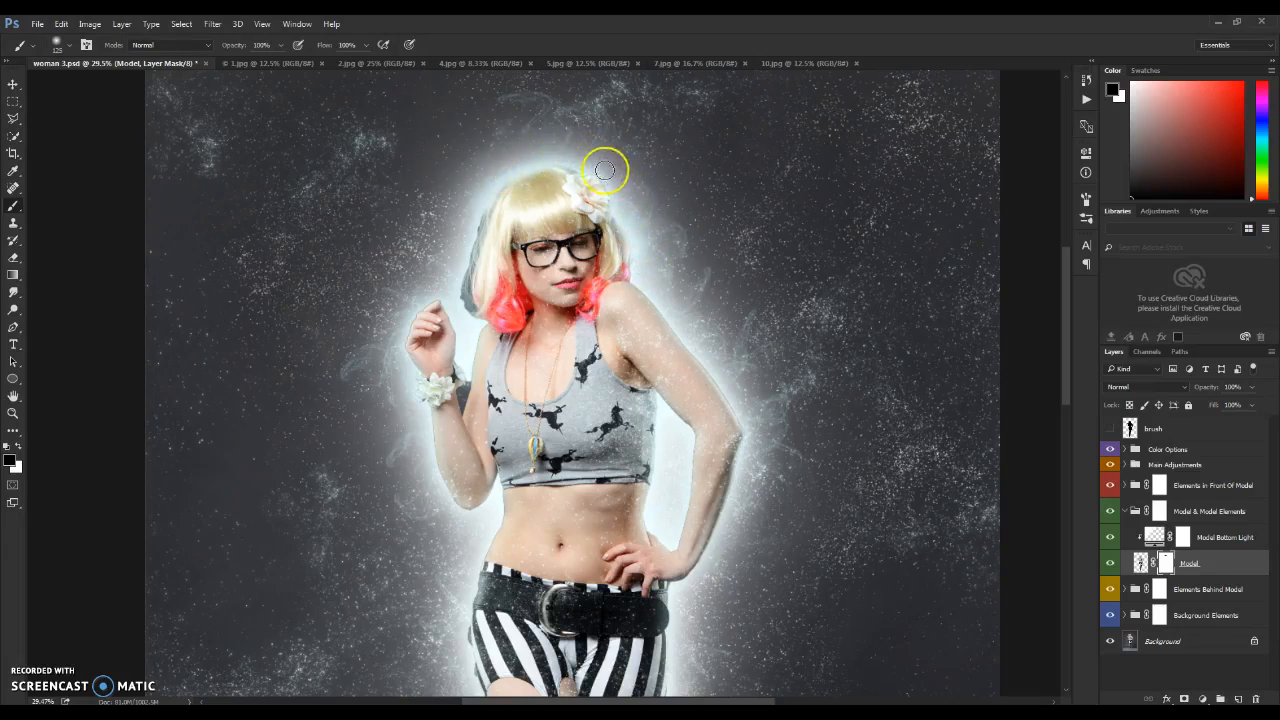
{"action": "left_click_drag", "start_coordinate": [477, 198], "coordinate": [465, 247]}
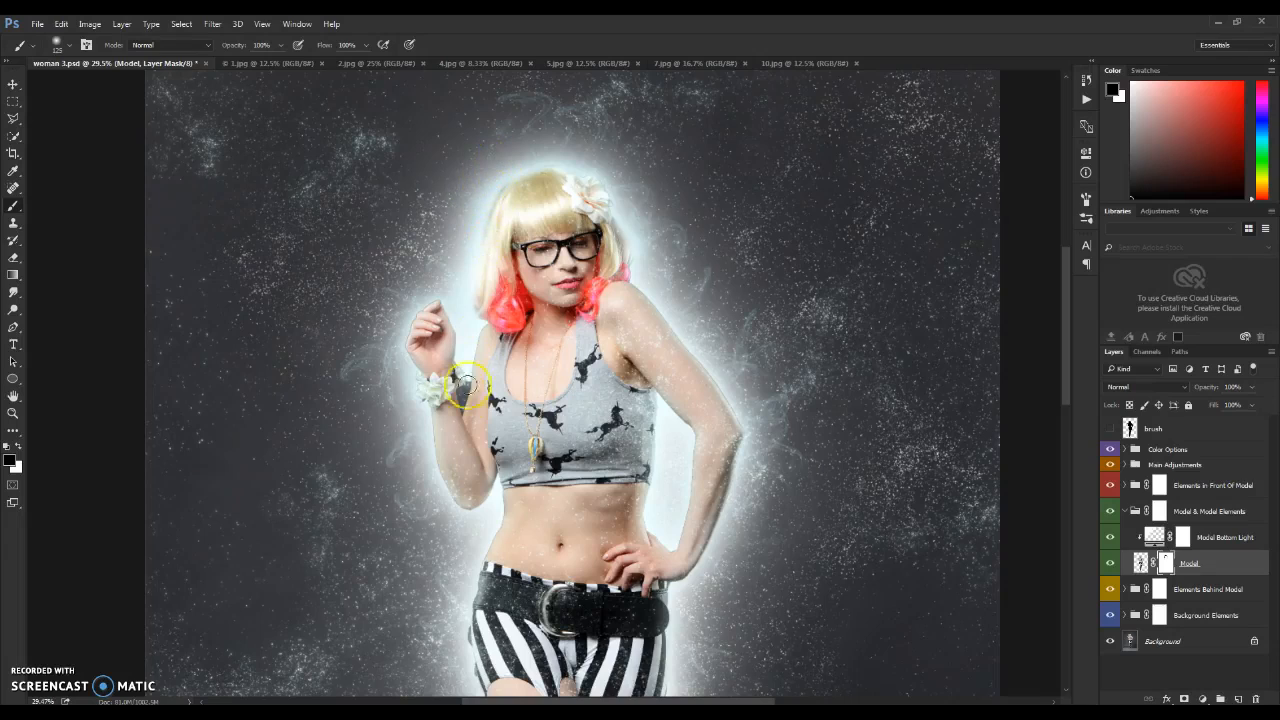
Step: Paint black on the Model layer mask to remove leftover background beside the wrist, arms, hips and legs
{"action": "left_click_drag", "start_coordinate": [465, 367], "coordinate": [465, 397]}
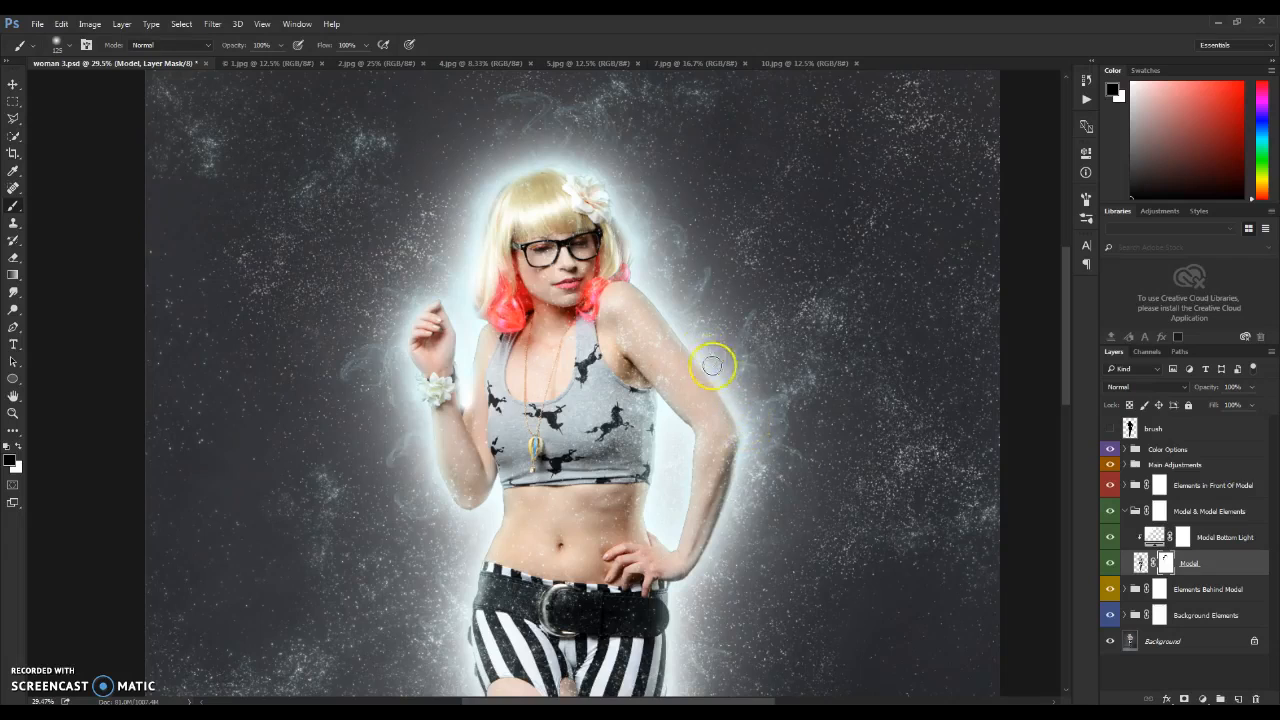
{"action": "left_click", "coordinate": [703, 268]}
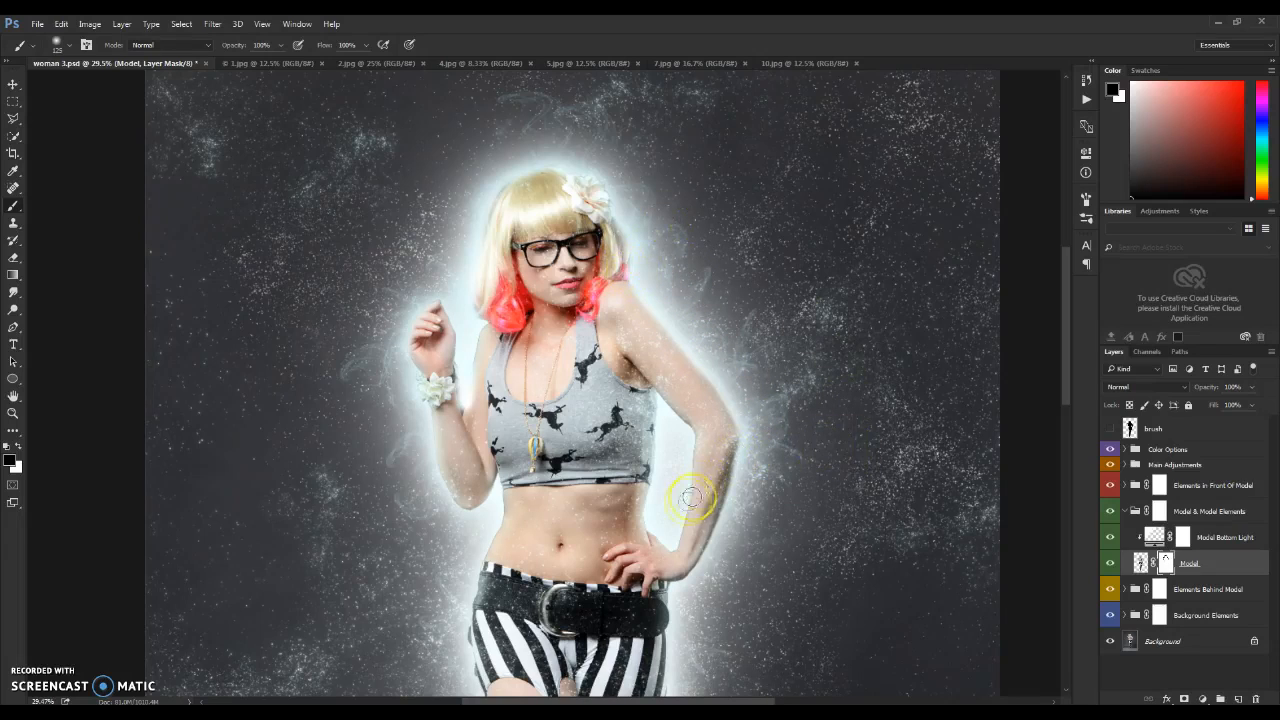
{"action": "left_click_drag", "start_coordinate": [555, 620], "coordinate": [582, 290]}
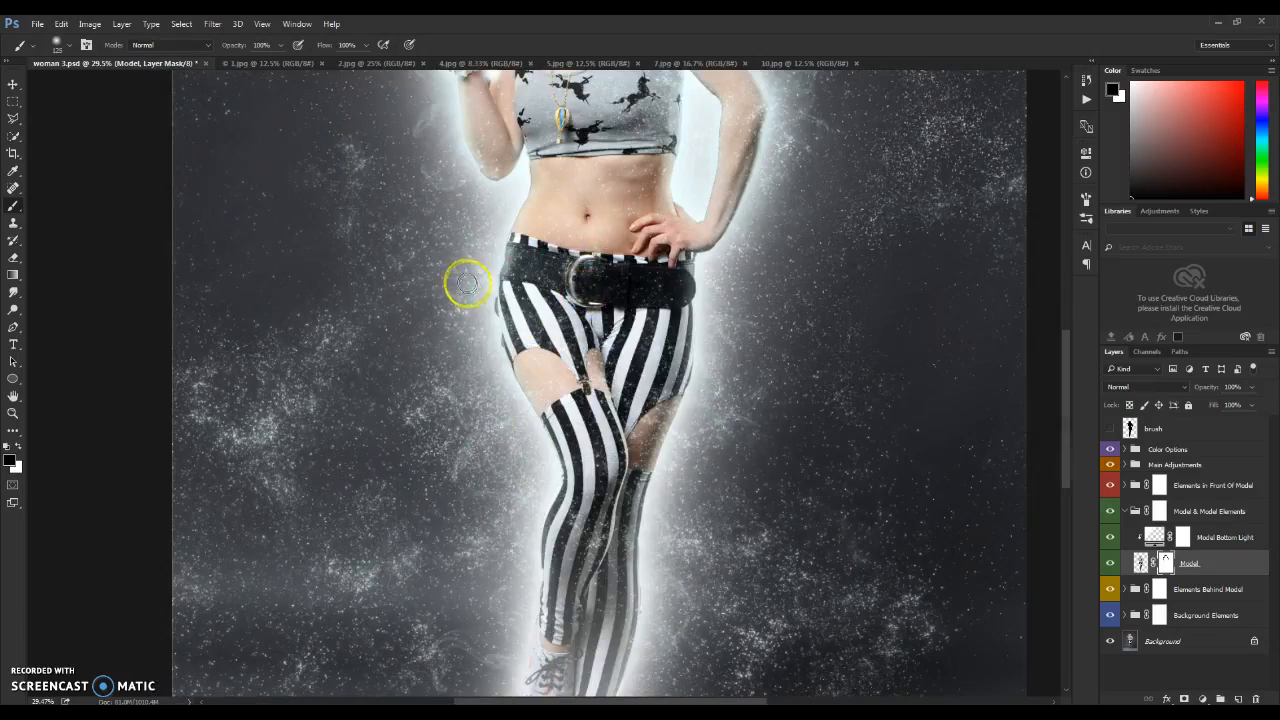
{"action": "left_click_drag", "start_coordinate": [489, 329], "coordinate": [508, 368]}
{"action": "left_click_drag", "start_coordinate": [566, 486], "coordinate": [530, 532]}
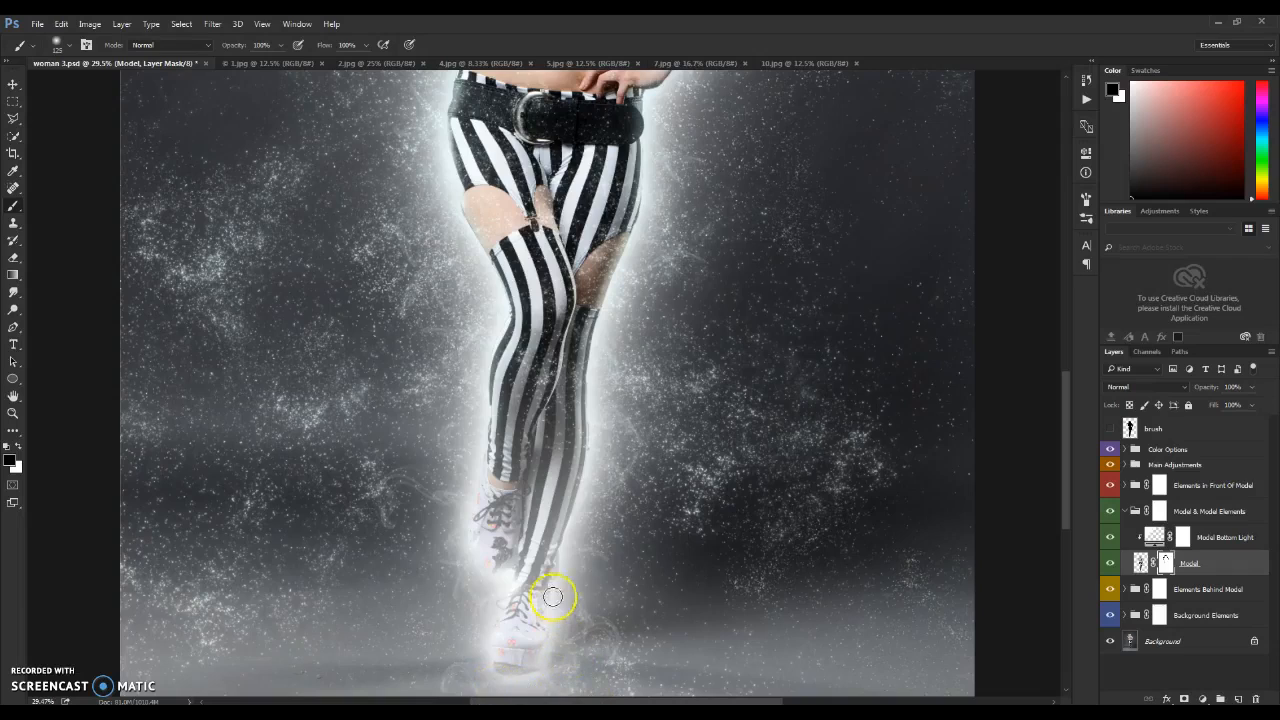
Step: Review the masked model as a whole, return to the Move tool, and collapse the Model & Model Elements group
{"action": "scroll", "coordinate": [571, 549], "scroll_direction": "down", "scroll_amount": 5}
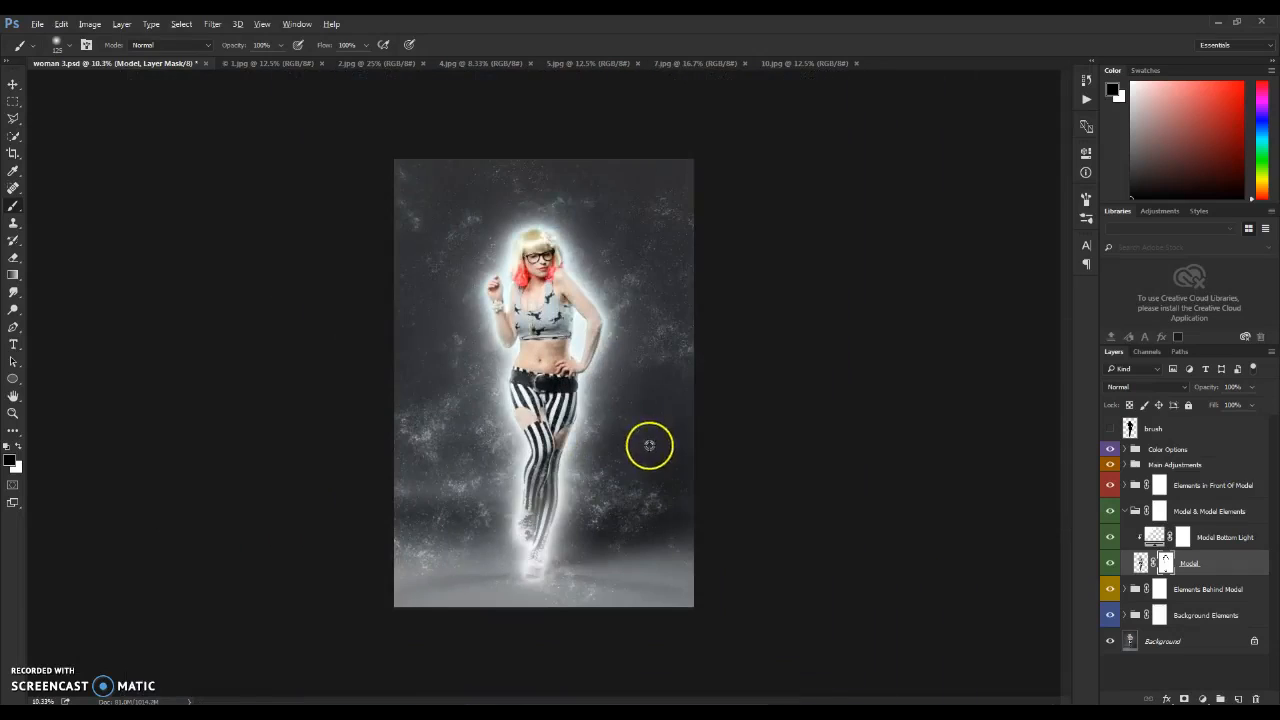
{"action": "scroll", "coordinate": [583, 140], "scroll_direction": "up", "scroll_amount": 5}
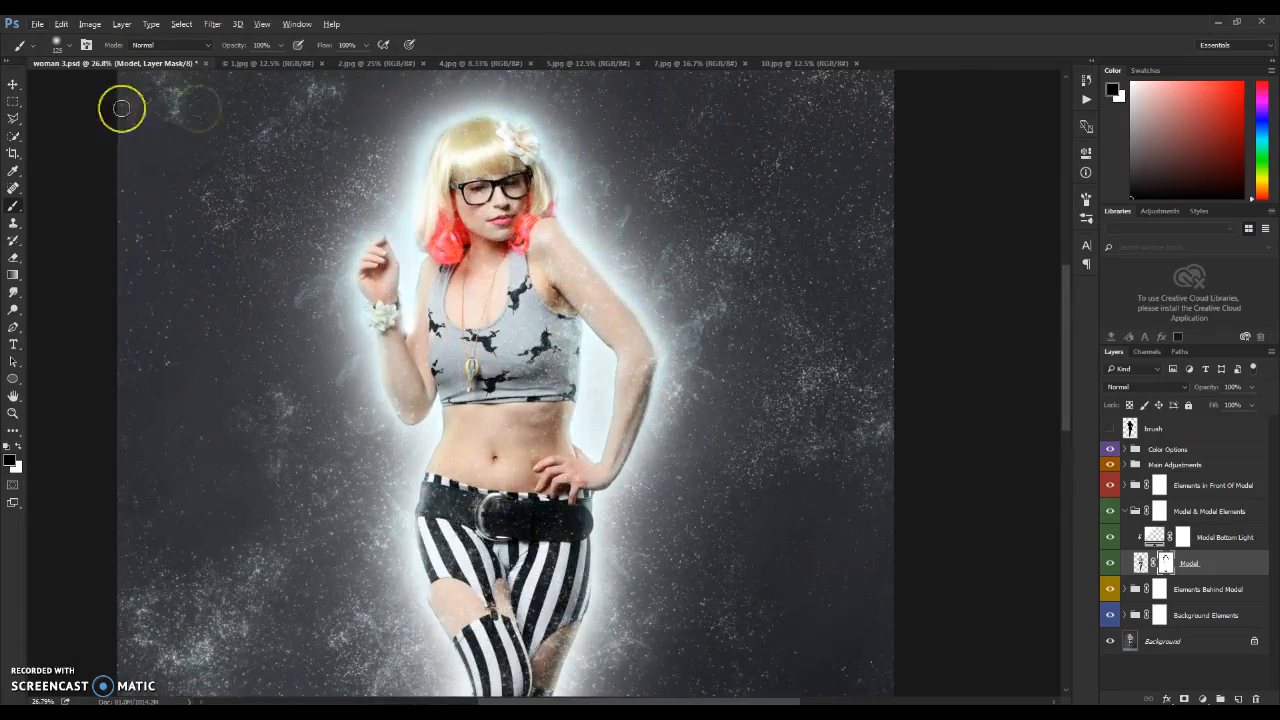
{"action": "left_click", "coordinate": [12, 86]}
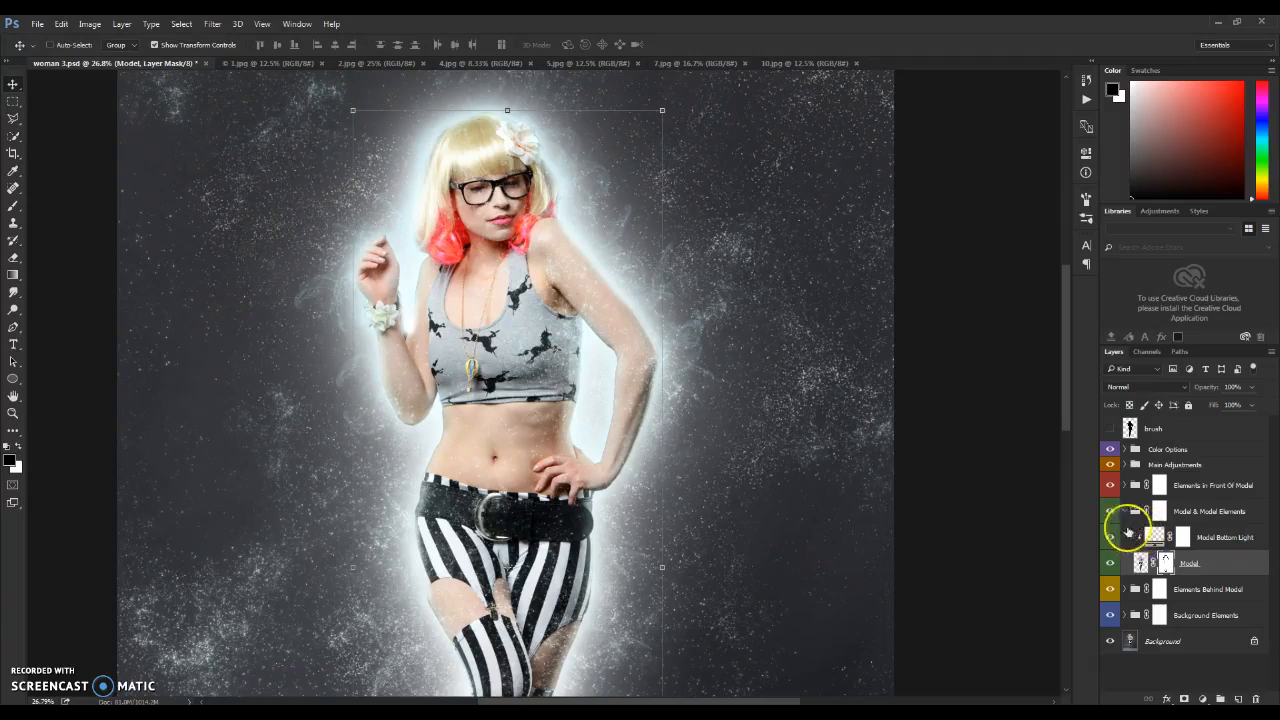
{"action": "scroll", "coordinate": [694, 551], "scroll_direction": "down", "scroll_amount": 3}
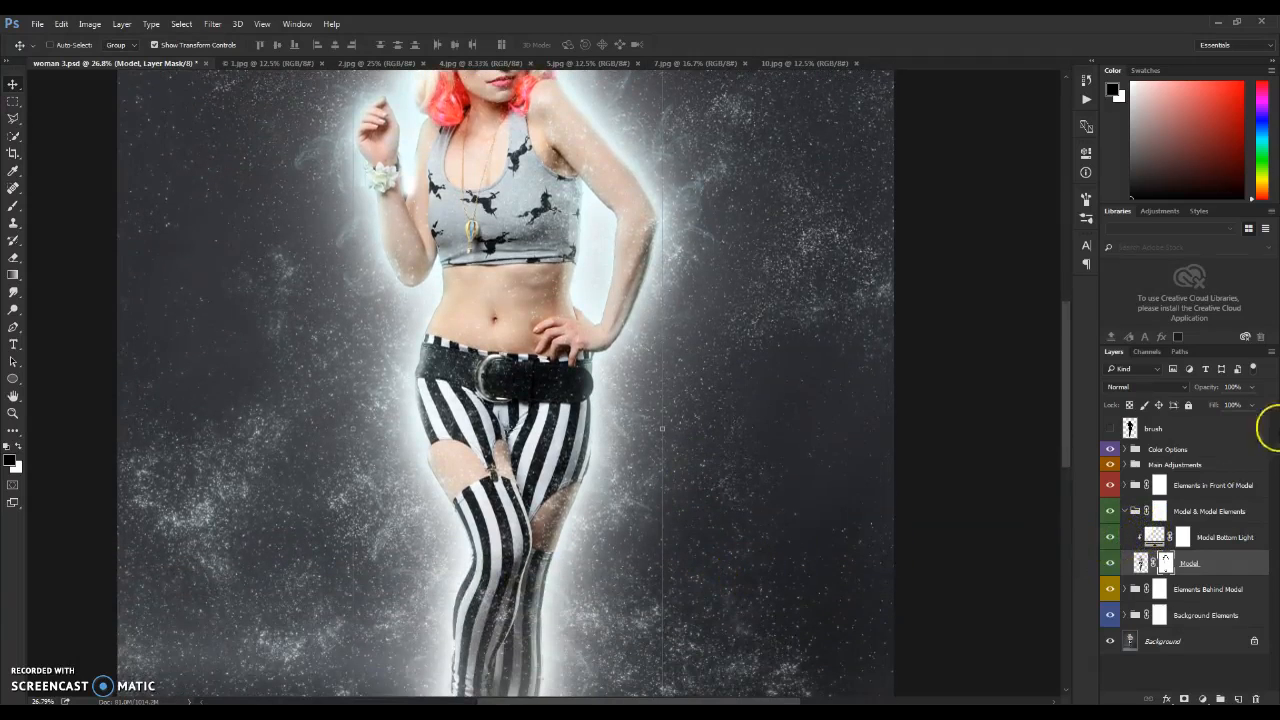
{"action": "left_click", "coordinate": [1124, 511]}
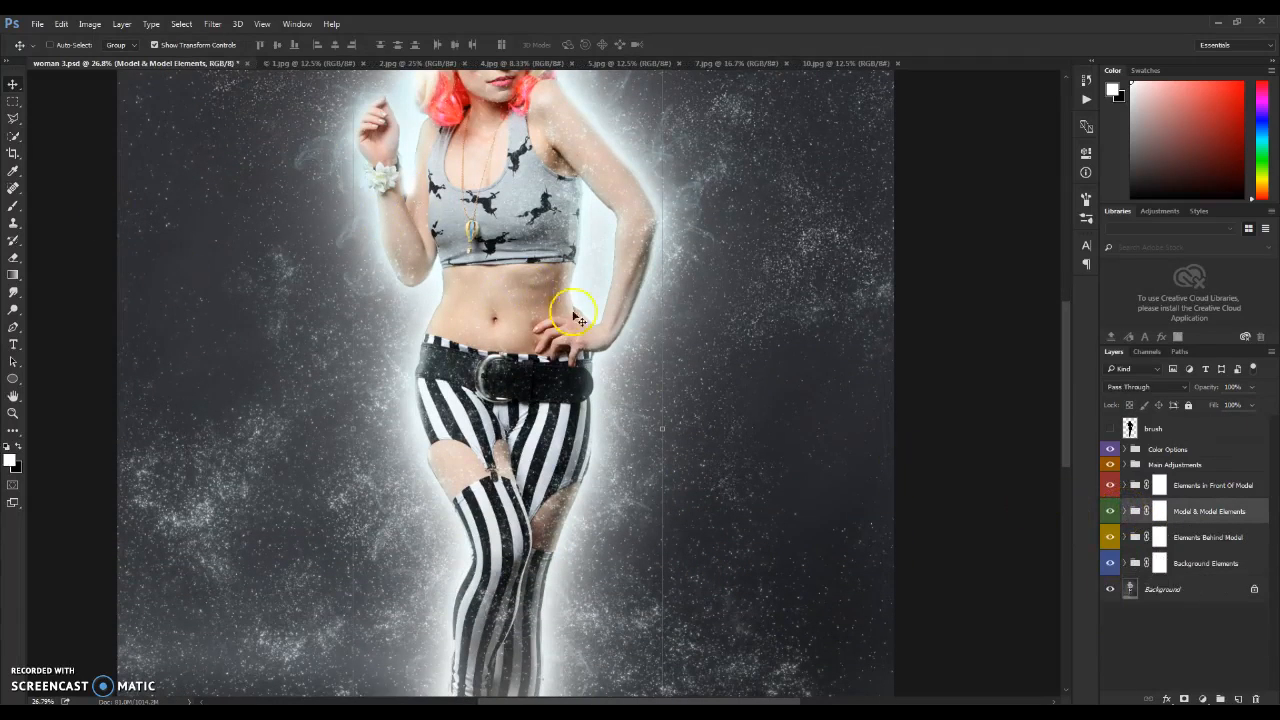
{"action": "left_click_drag", "start_coordinate": [552, 300], "coordinate": [531, 449]}
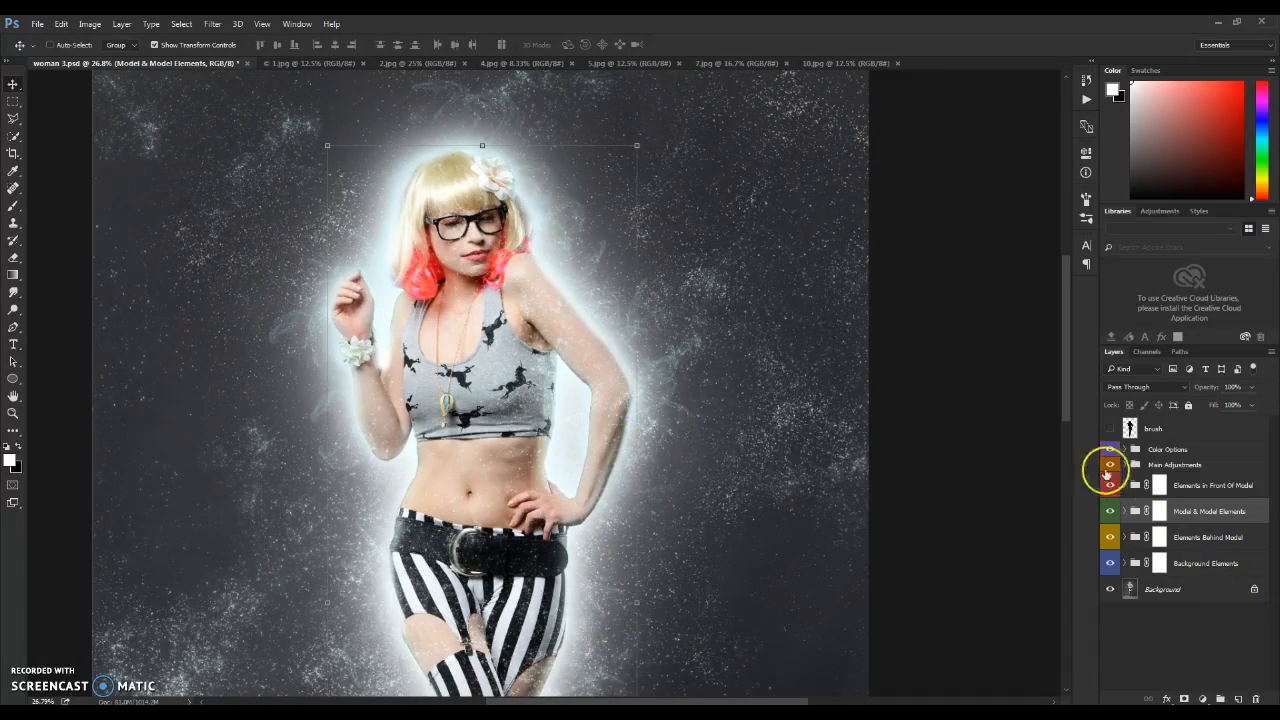
Step: Expand Elements in Front Of Model and Model Border Light, select the Model Border Light Gradient layer, and hide the fill layer above it
{"action": "left_click", "coordinate": [1124, 486]}
{"action": "scroll", "coordinate": [651, 505], "scroll_direction": "down", "scroll_amount": 5}
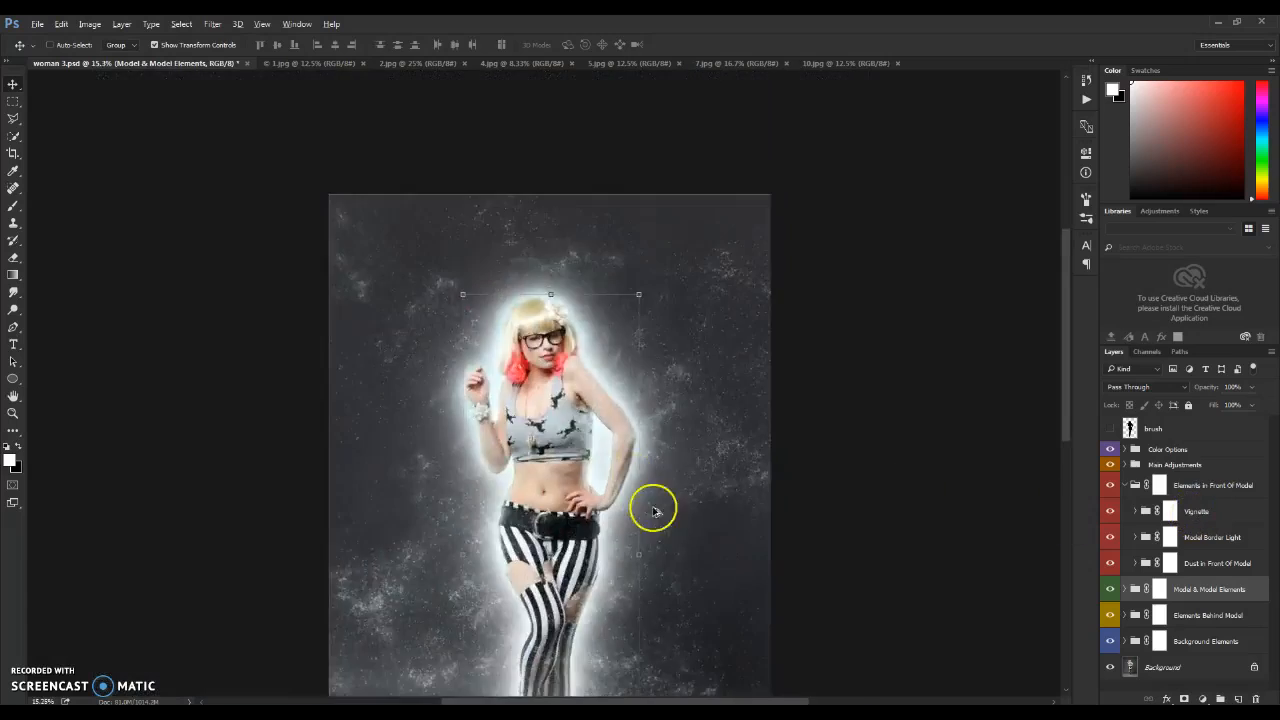
{"action": "scroll", "coordinate": [694, 369], "scroll_direction": "up", "scroll_amount": 3}
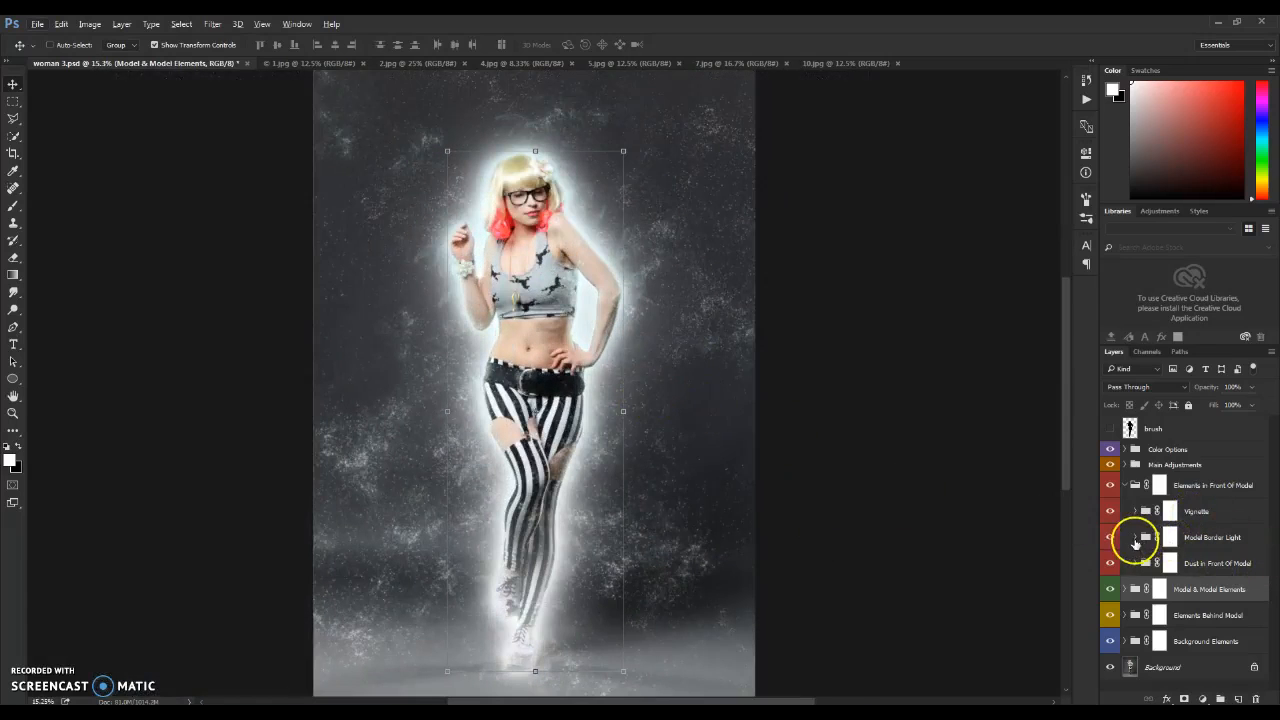
{"action": "left_click", "coordinate": [1134, 538]}
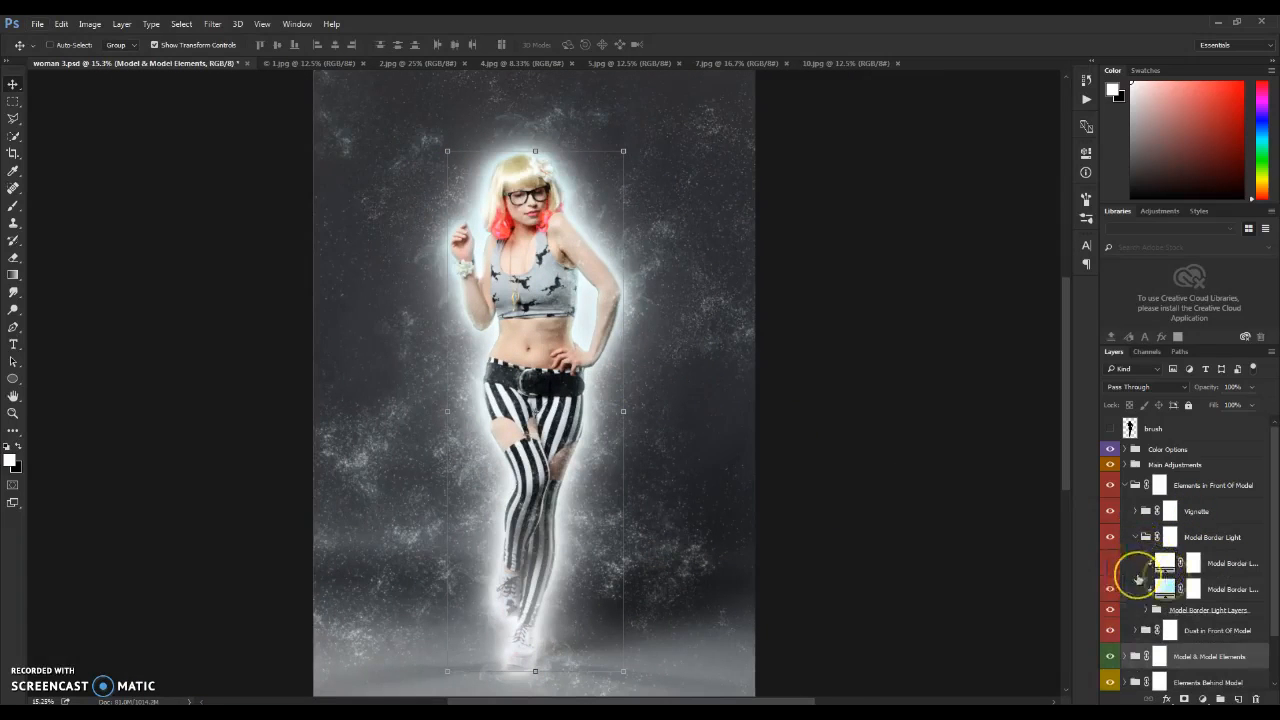
{"action": "left_click", "coordinate": [1240, 597]}
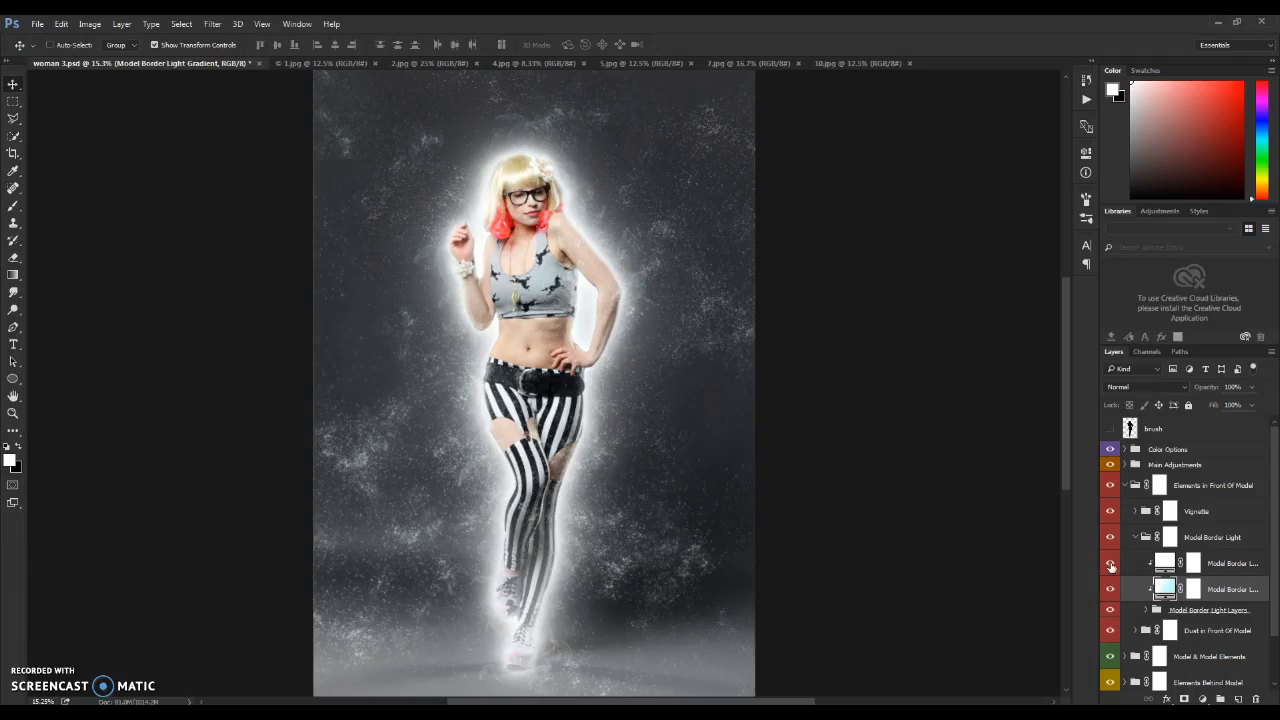
{"action": "left_click", "coordinate": [1110, 566]}
Step: Open the Model Border Light Gradient fill for editing and choose the white-to-green gradient preset
{"action": "double_click", "coordinate": [1165, 589]}
{"action": "left_click", "coordinate": [855, 266]}
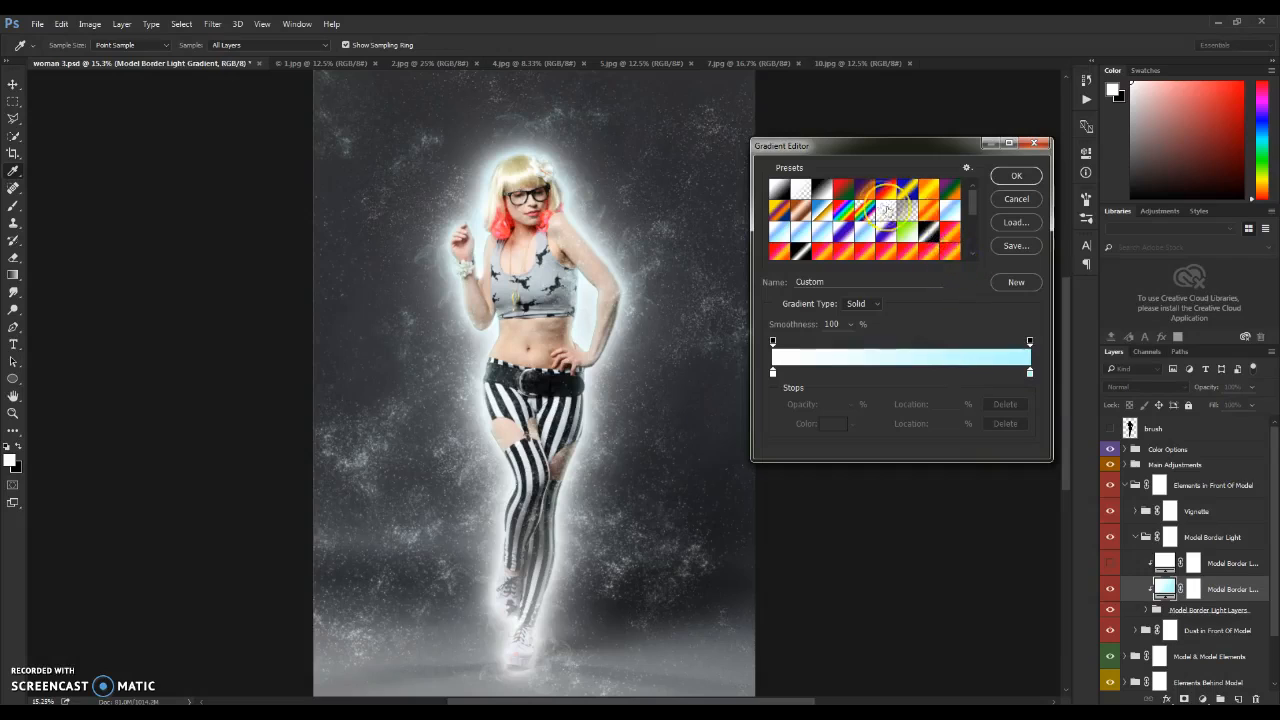
{"action": "left_click_drag", "start_coordinate": [969, 200], "coordinate": [971, 251]}
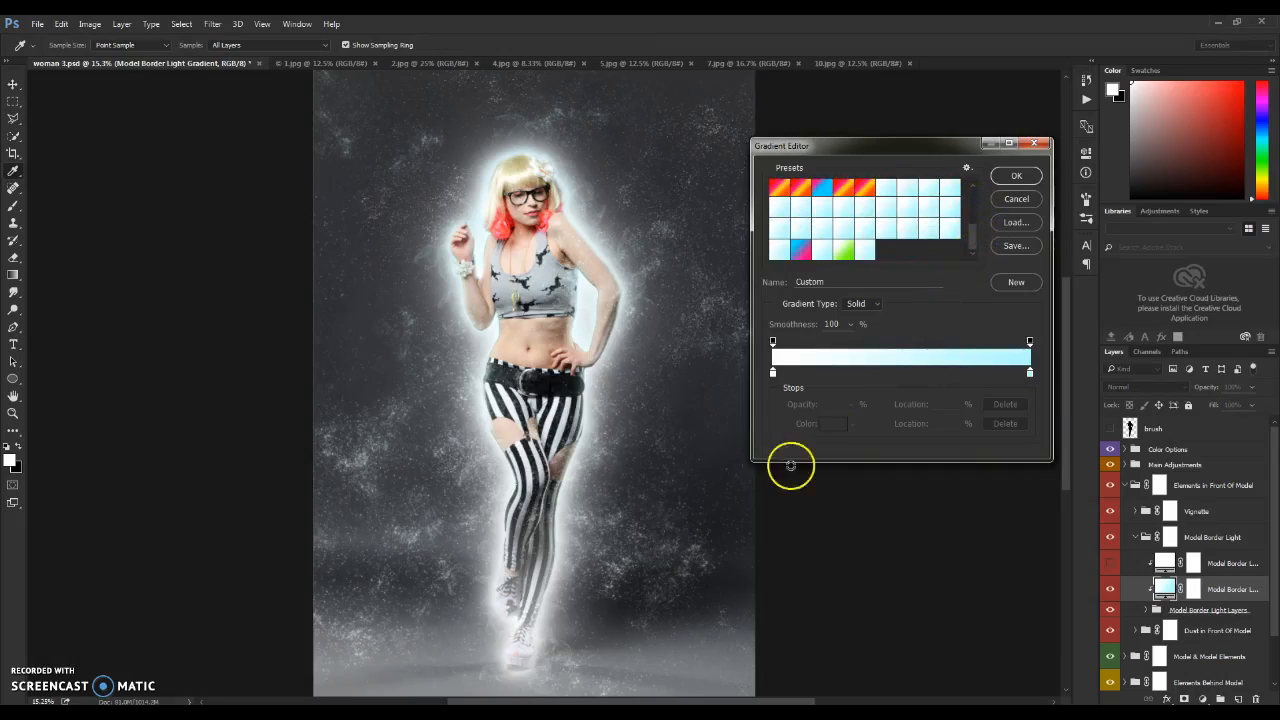
{"action": "left_click", "coordinate": [844, 252]}
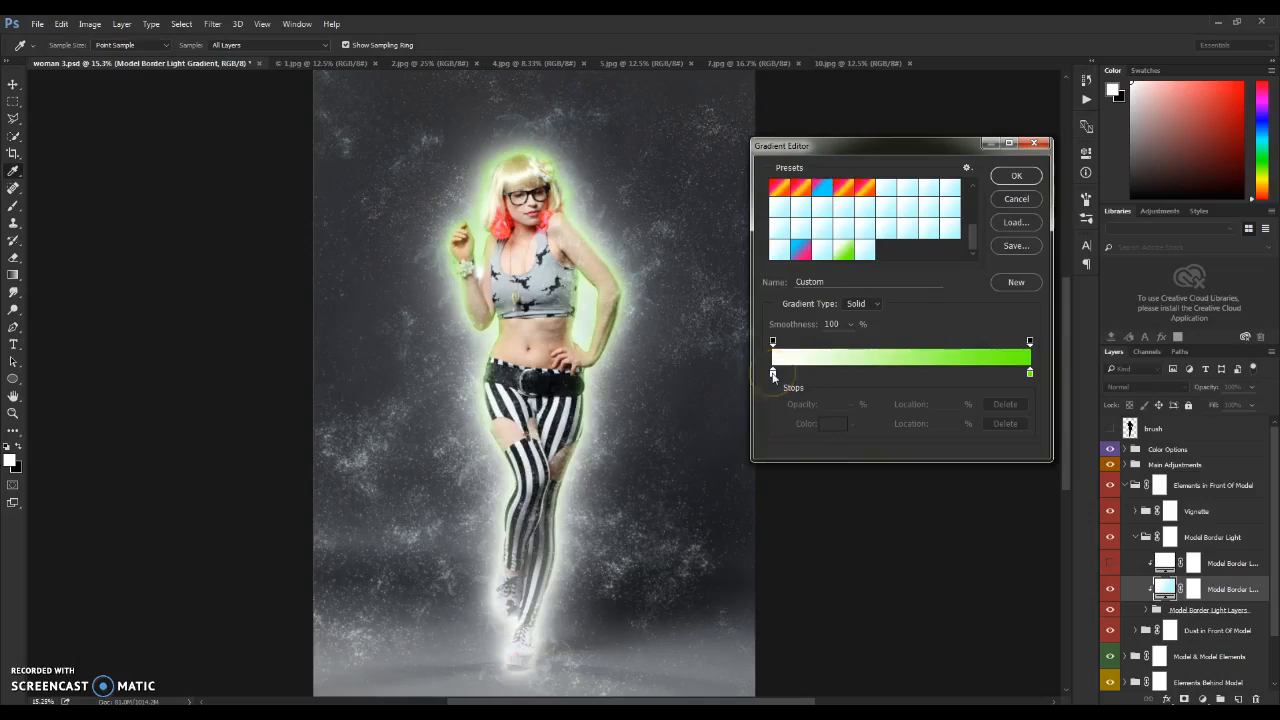
Step: Set the gradient's white color stop to pink ff0066
{"action": "double_click", "coordinate": [773, 375]}
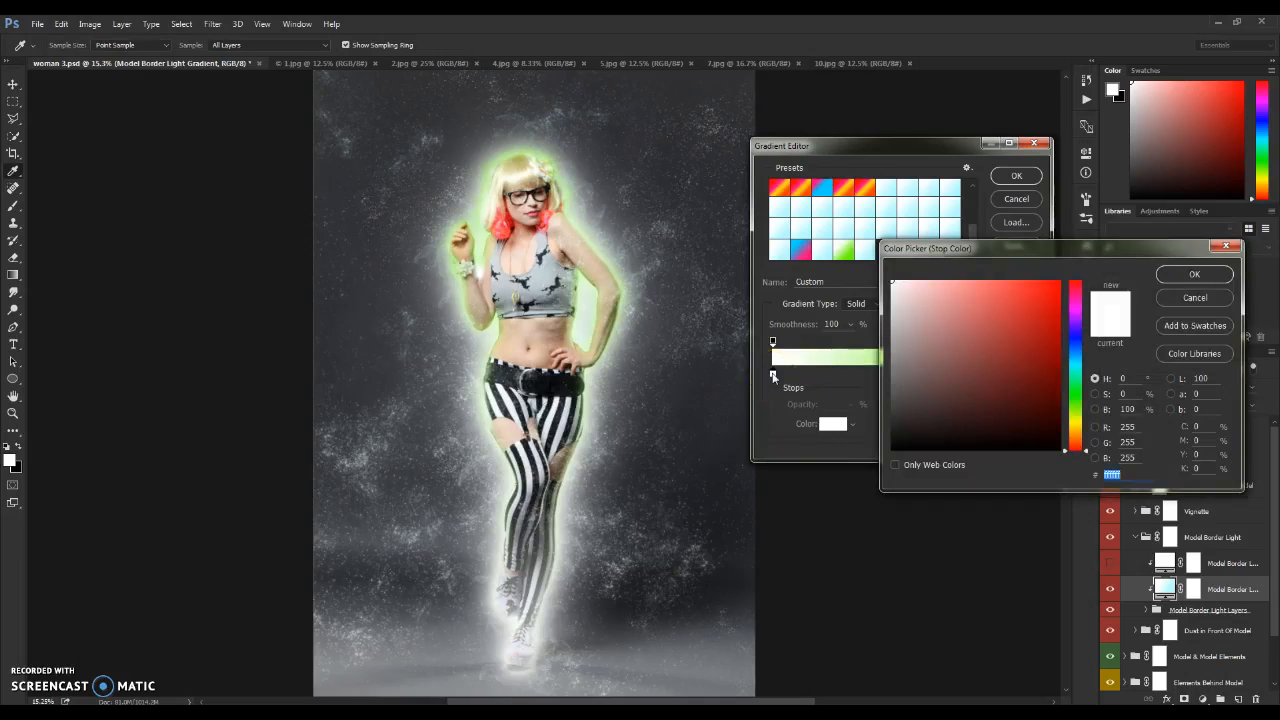
{"action": "left_click", "coordinate": [1073, 297]}
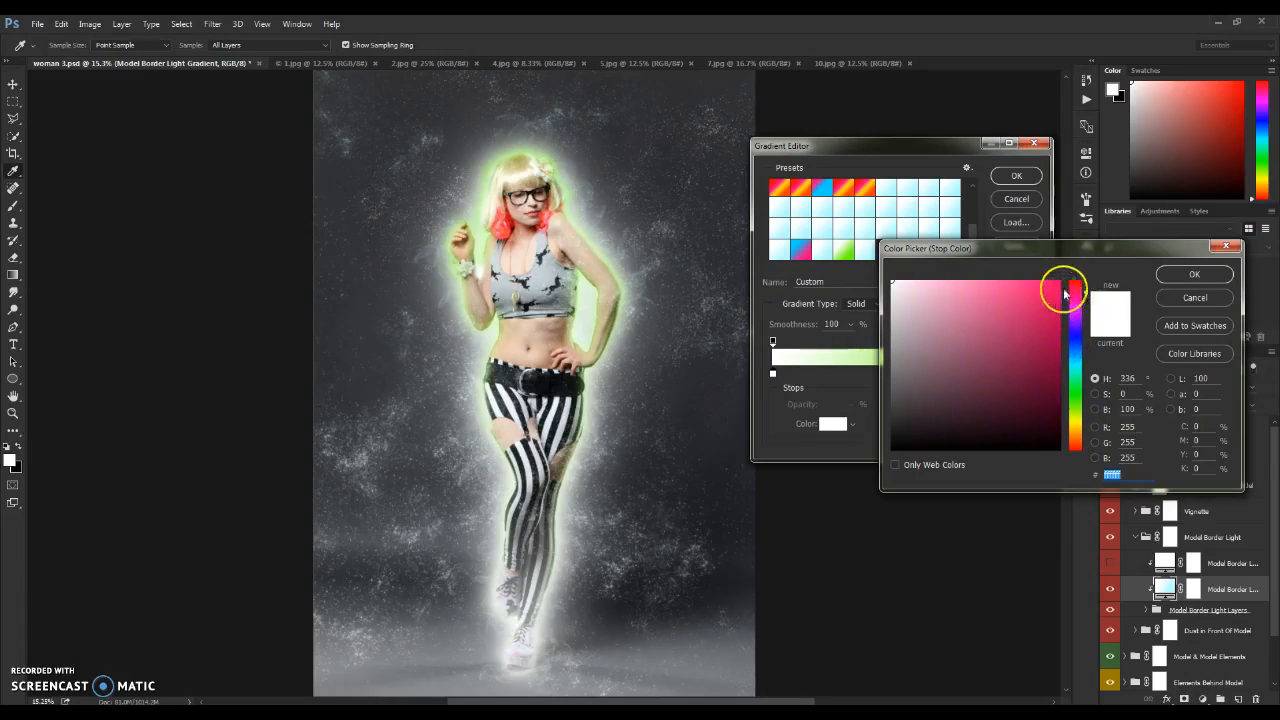
{"action": "left_click", "coordinate": [1061, 282]}
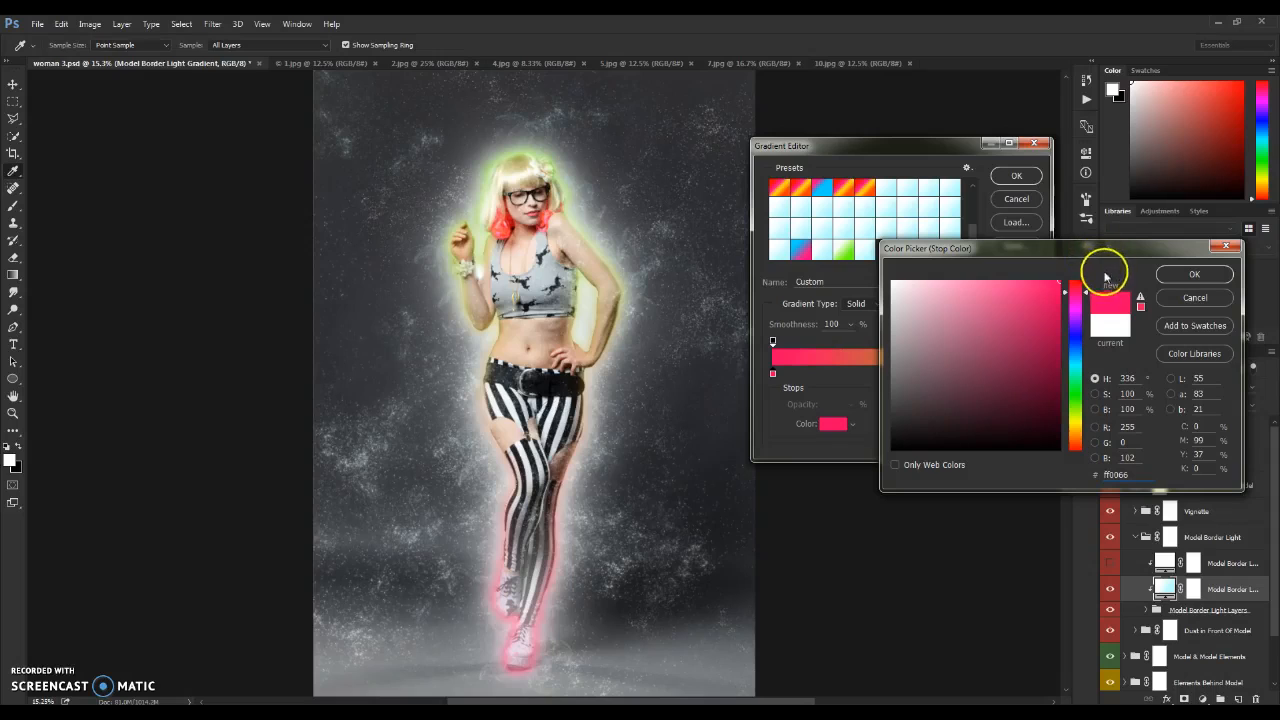
{"action": "left_click", "coordinate": [1180, 273]}
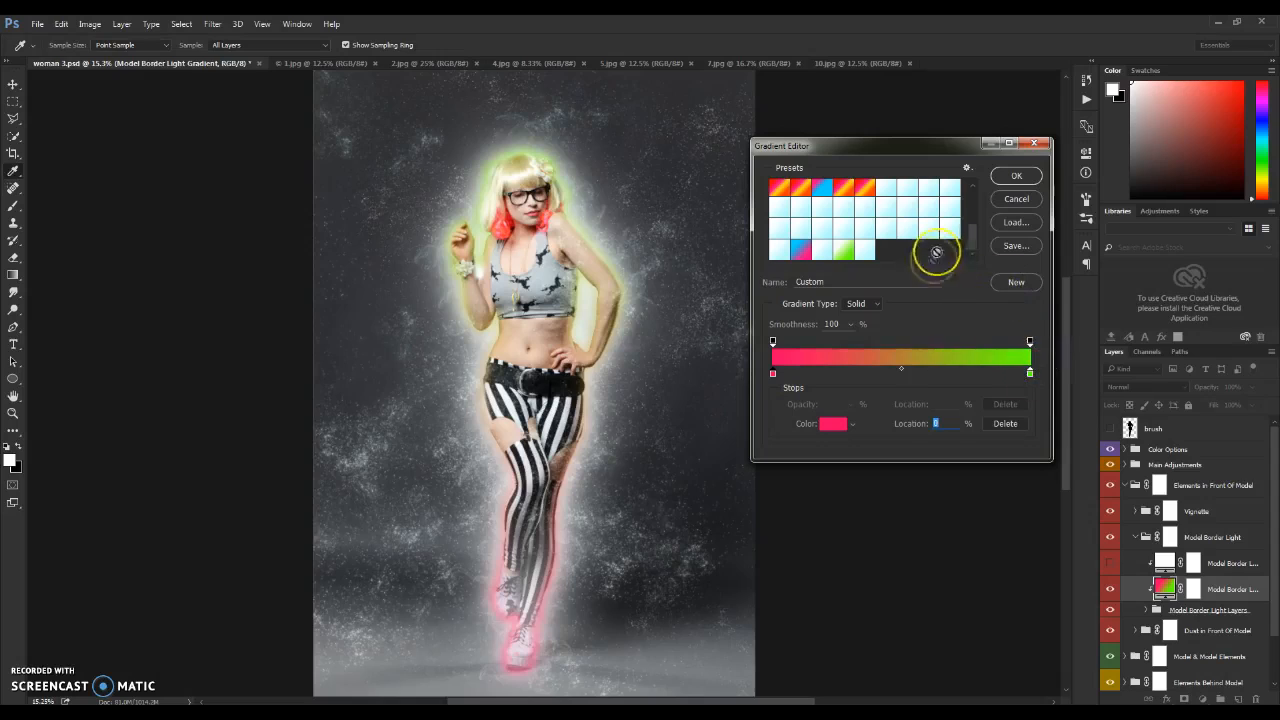
Step: Save the pink-to-green gradient as a new preset and apply it to the Model Border Light Gradient layer
{"action": "left_click", "coordinate": [1014, 284]}
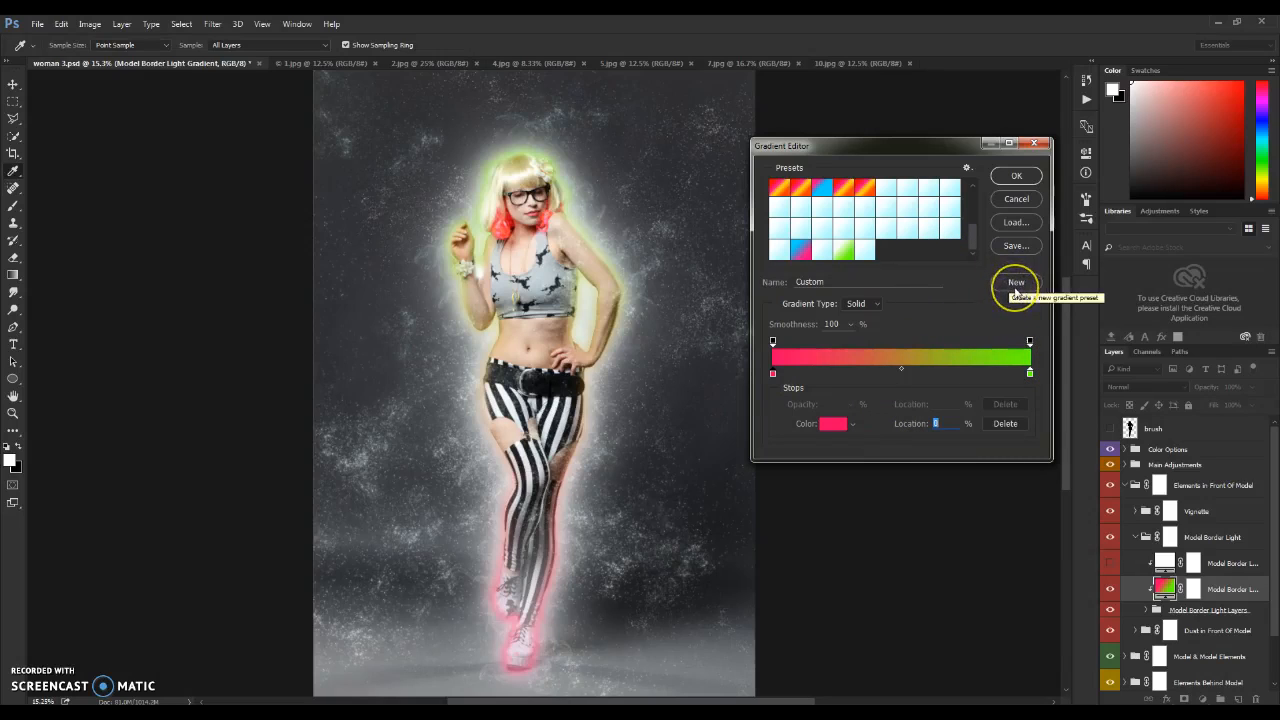
{"action": "left_click", "coordinate": [1016, 288]}
{"action": "left_click", "coordinate": [1017, 176]}
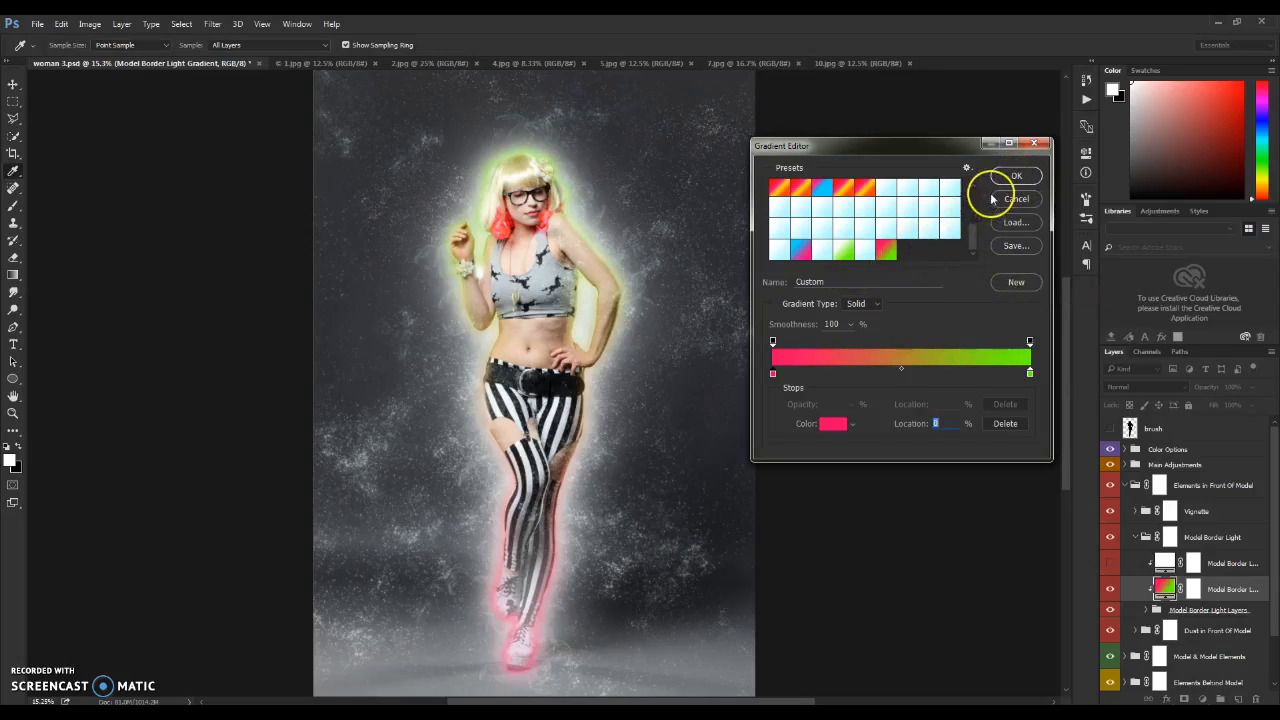
{"action": "left_click", "coordinate": [1012, 176]}
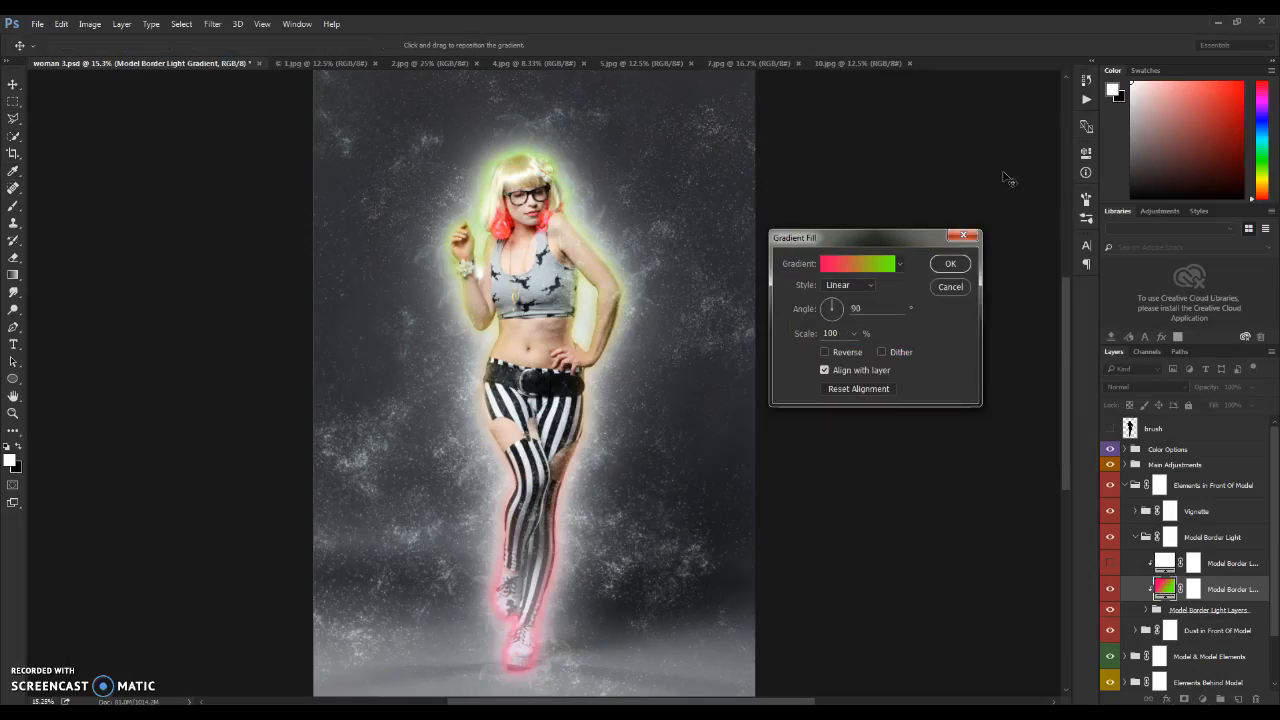
{"action": "left_click", "coordinate": [945, 258]}
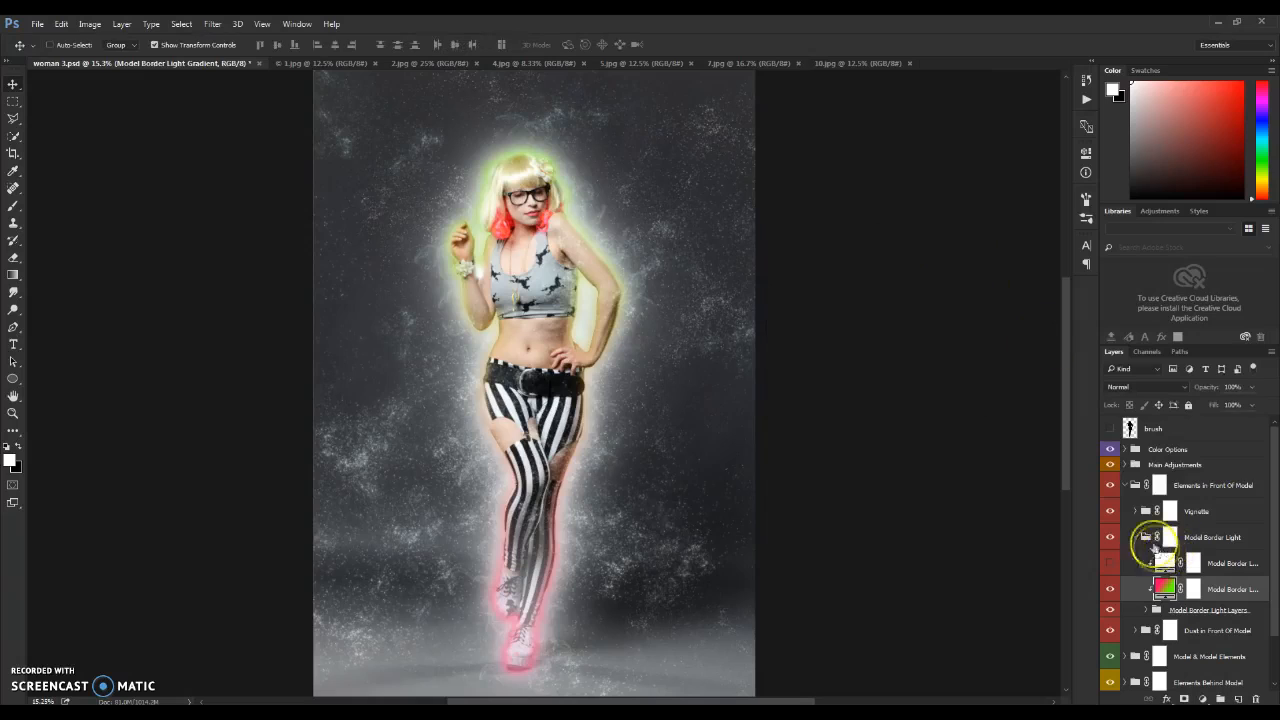
Step: Collapse Model Border Light, compare the upper subgroup of Dust in Front Of Model off and on, and expand its lower subgroup
{"action": "left_click", "coordinate": [1135, 537]}
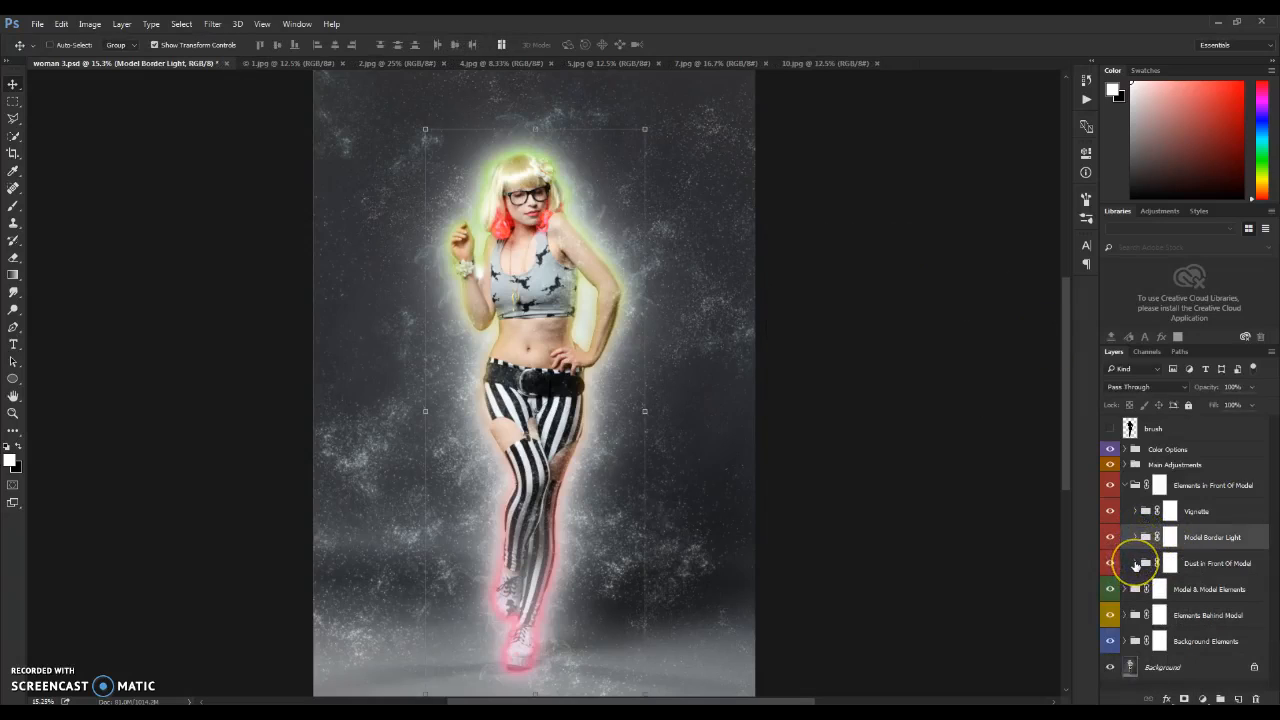
{"action": "left_click", "coordinate": [1136, 564]}
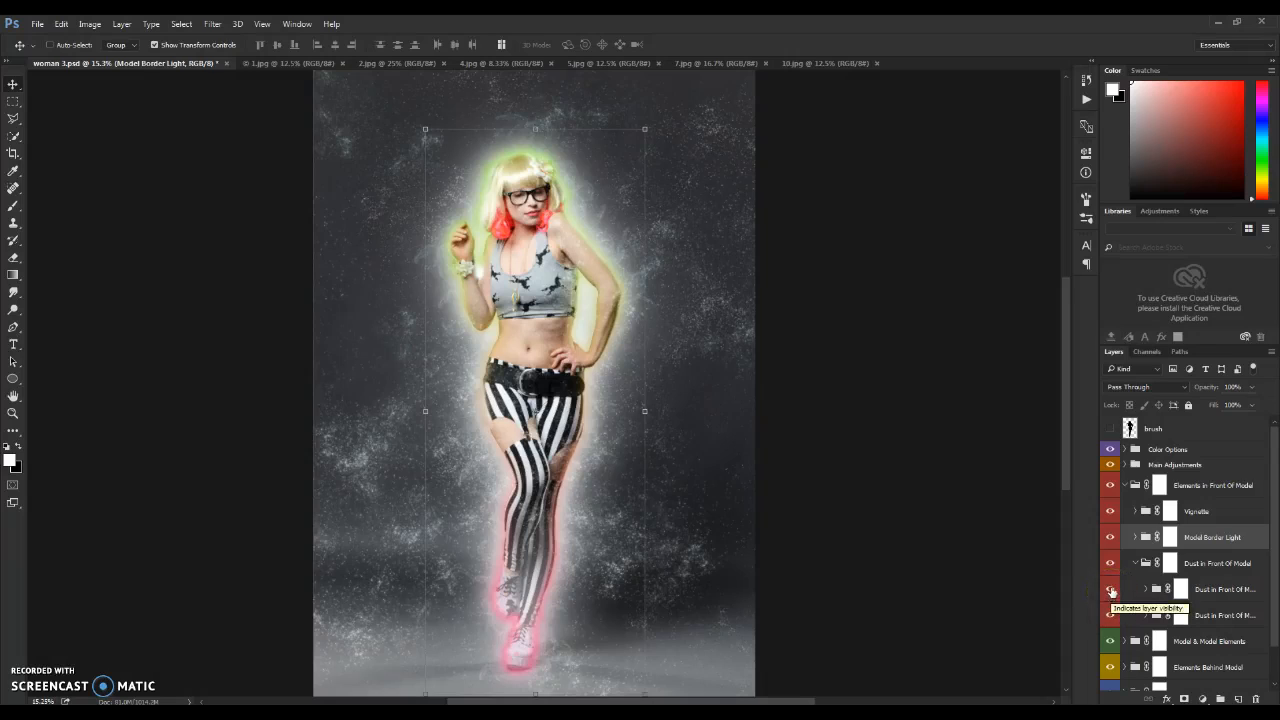
{"action": "left_click", "coordinate": [1111, 591]}
{"action": "left_click", "coordinate": [1111, 591]}
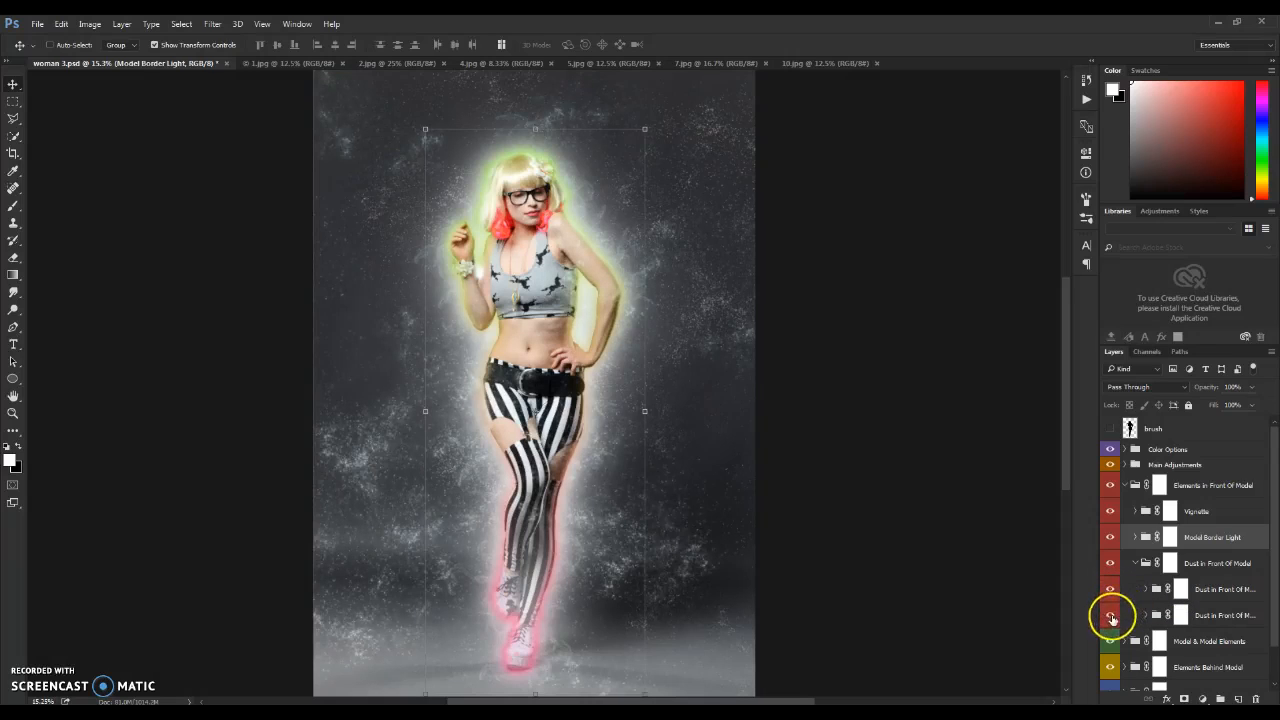
{"action": "left_click", "coordinate": [1146, 616]}
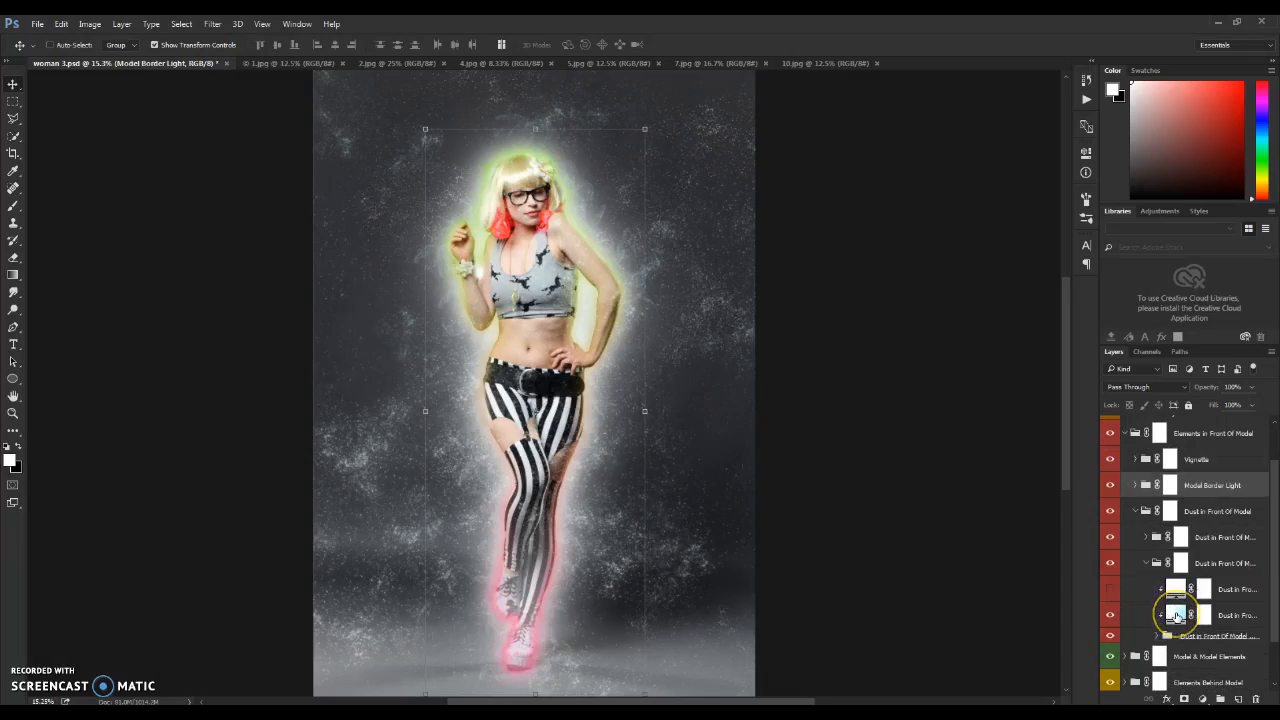
Step: Apply the saved pink-to-green gradient preset to the Dust in Front Of Model Blur Gradient layer
{"action": "double_click", "coordinate": [1177, 614]}
{"action": "left_click", "coordinate": [857, 263]}
{"action": "left_click_drag", "start_coordinate": [966, 195], "coordinate": [972, 240]}
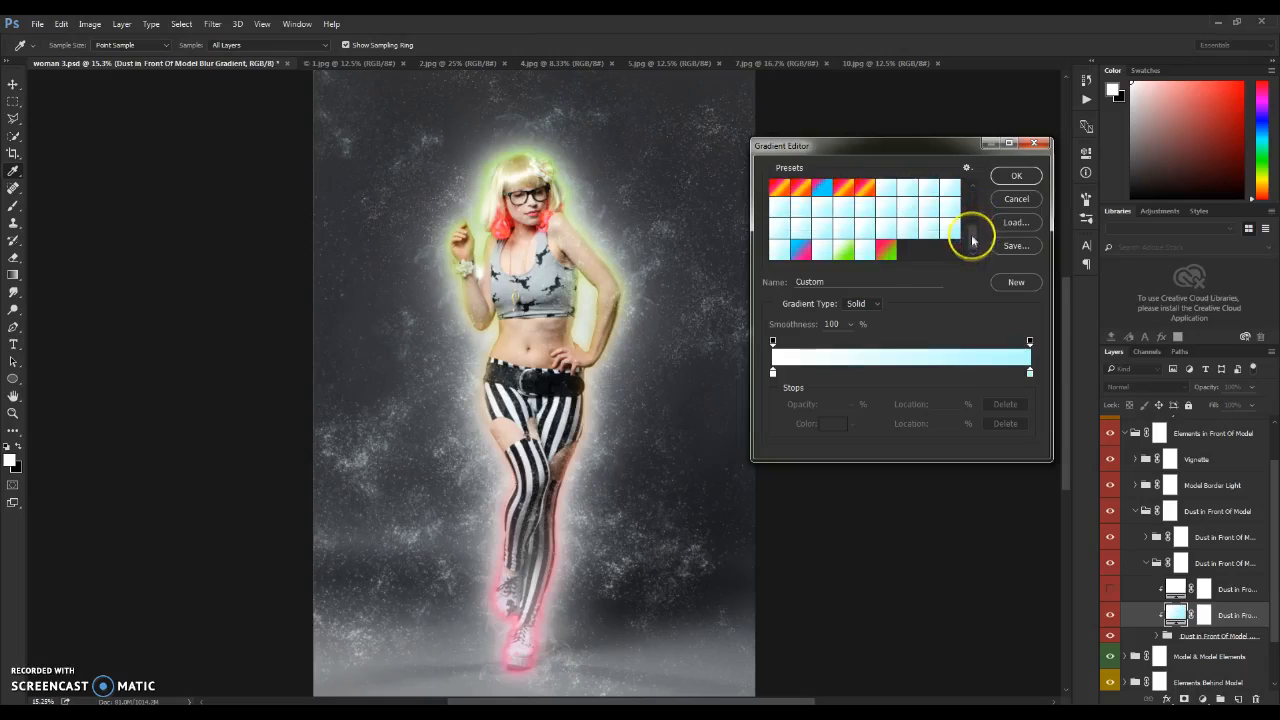
{"action": "left_click", "coordinate": [888, 250]}
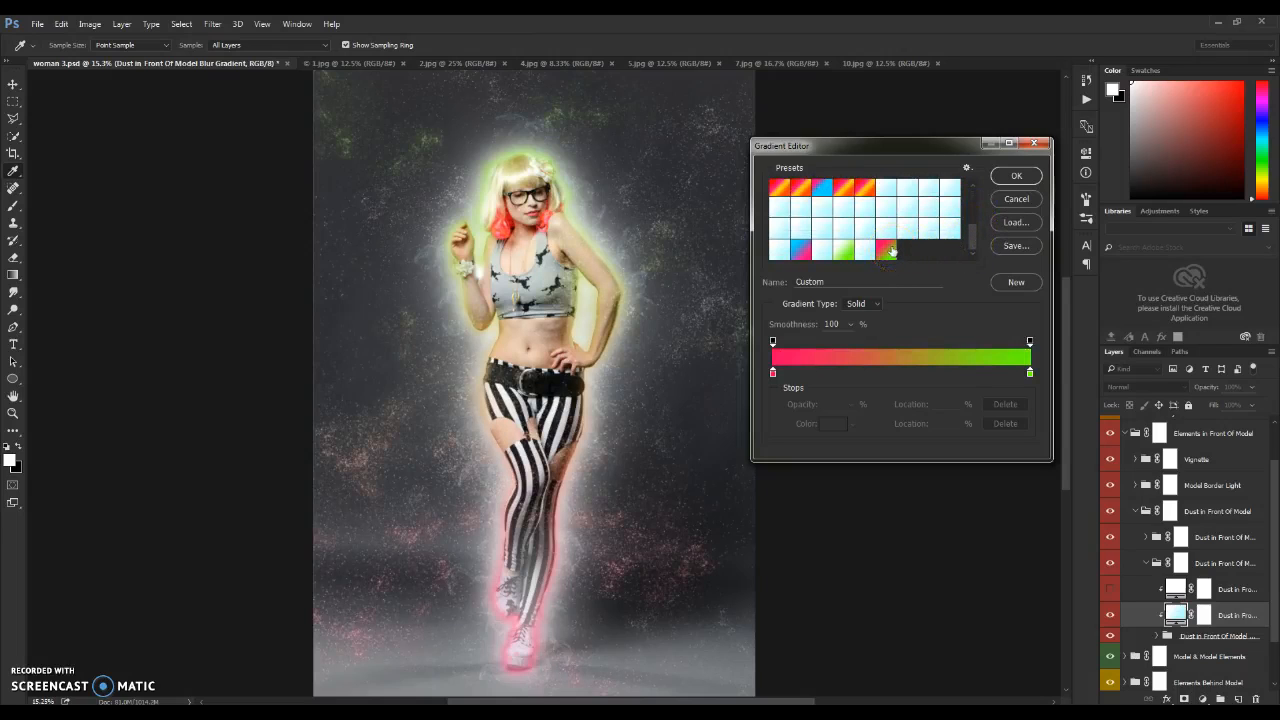
{"action": "left_click", "coordinate": [1016, 175]}
{"action": "left_click", "coordinate": [965, 250]}
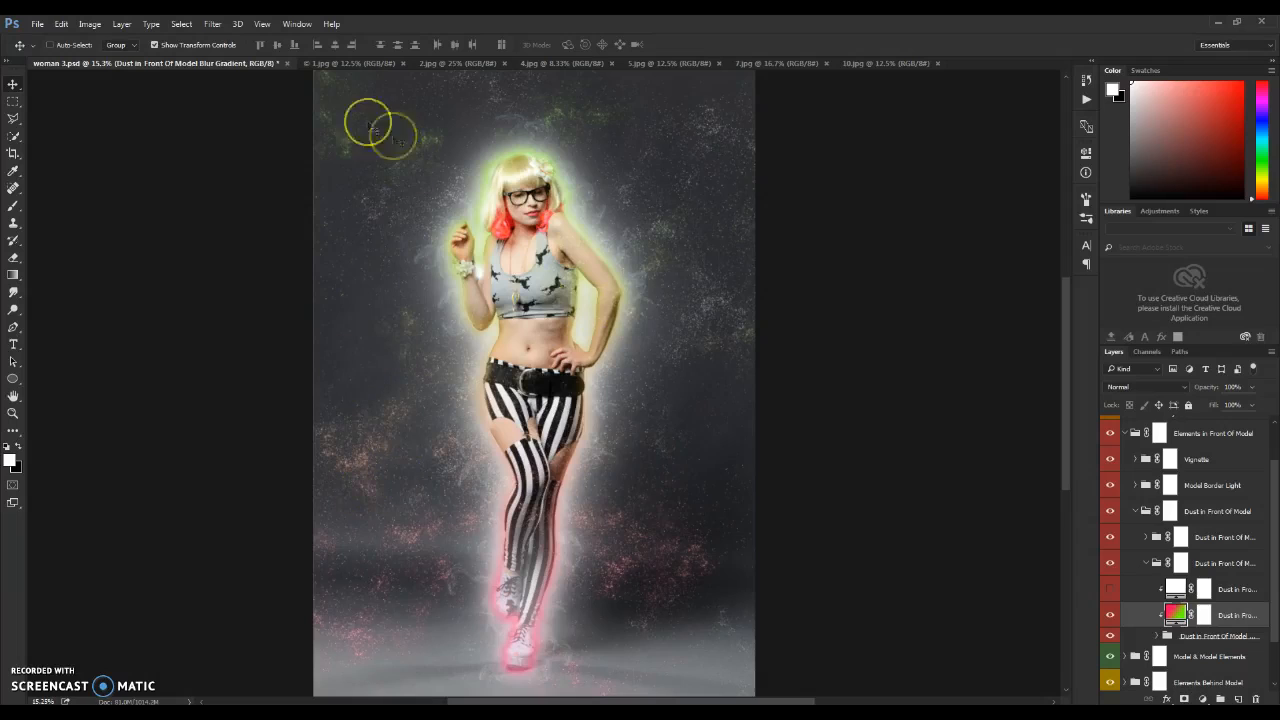
Step: Collapse Elements in Front Of Model with its dust subgroups and expand the Model & Model Elements group
{"action": "left_click", "coordinate": [1145, 563]}
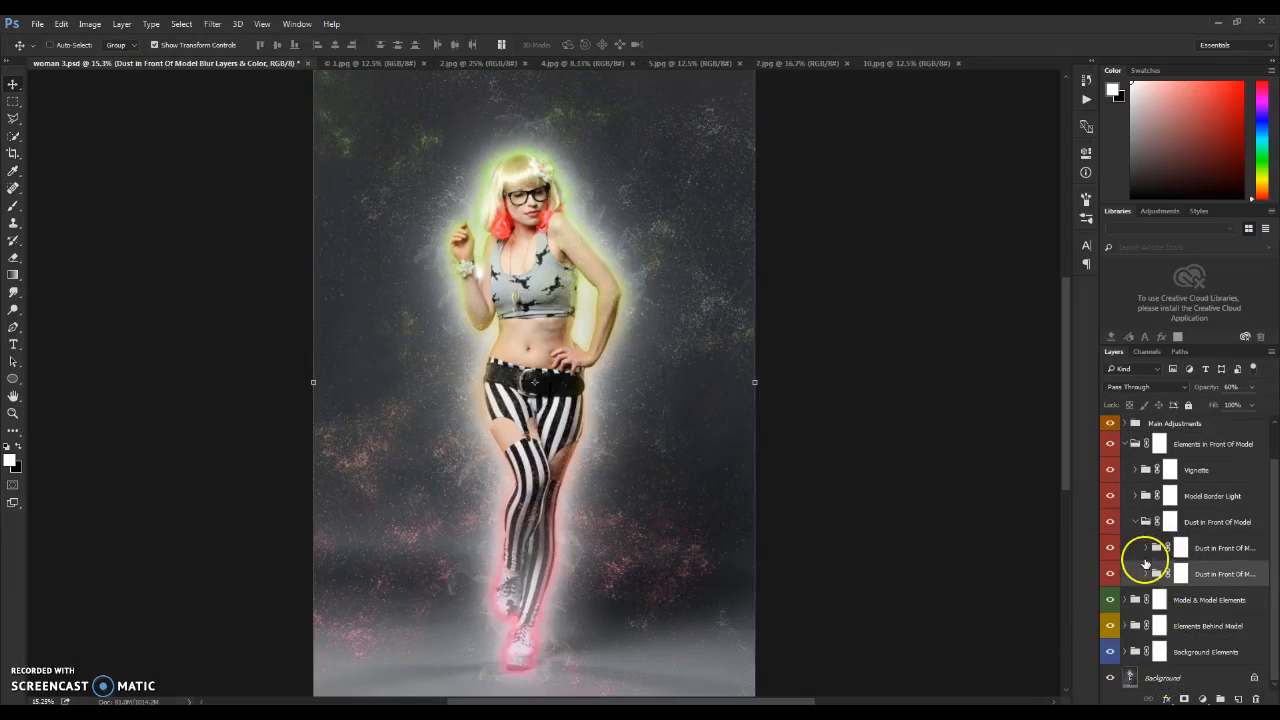
{"action": "left_click", "coordinate": [1134, 522]}
{"action": "left_click", "coordinate": [1125, 485]}
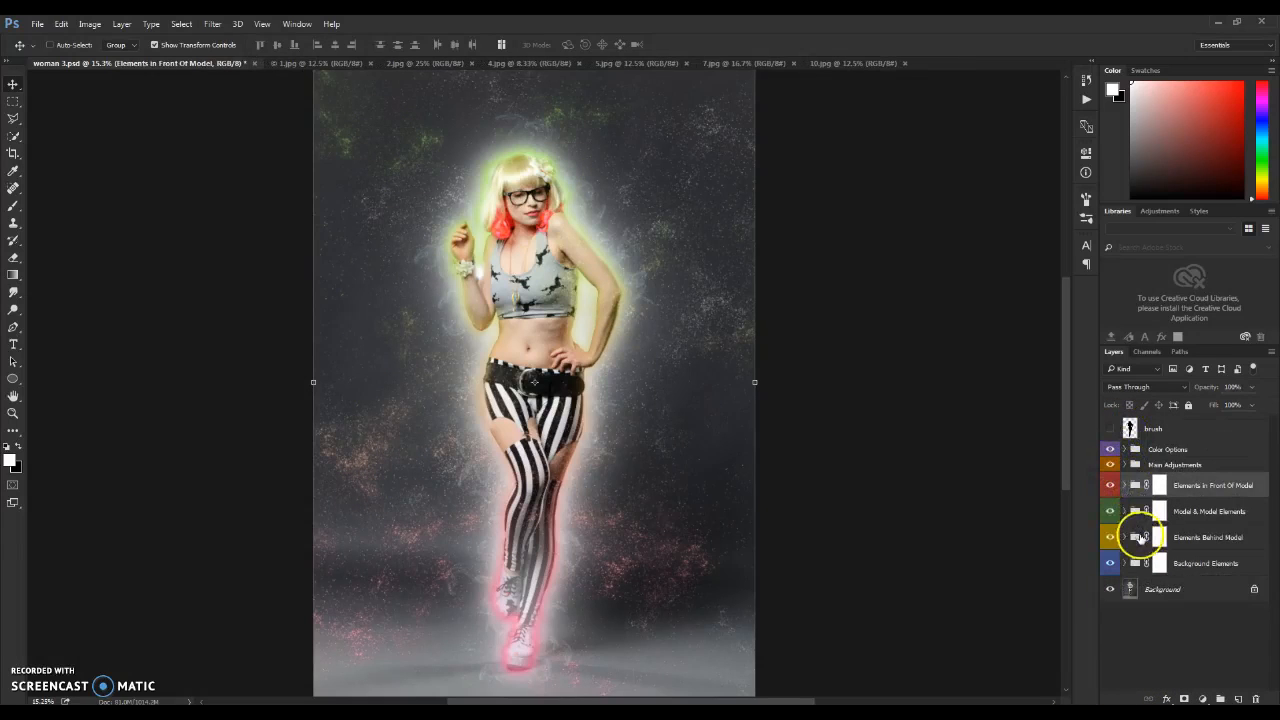
{"action": "left_click", "coordinate": [1125, 511]}
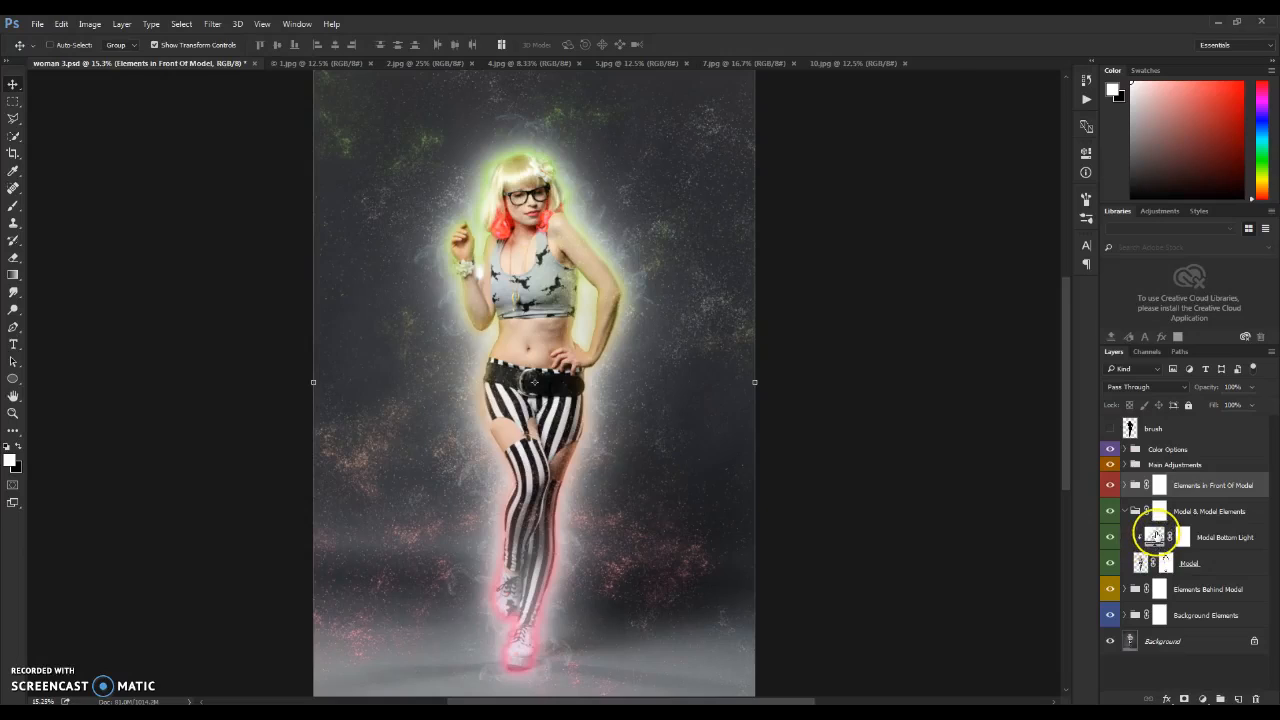
Step: Set the starting color stop of the Model Bottom Light gradient to pink ff7dba and apply the fill
{"action": "double_click", "coordinate": [1155, 537]}
{"action": "left_click", "coordinate": [823, 263]}
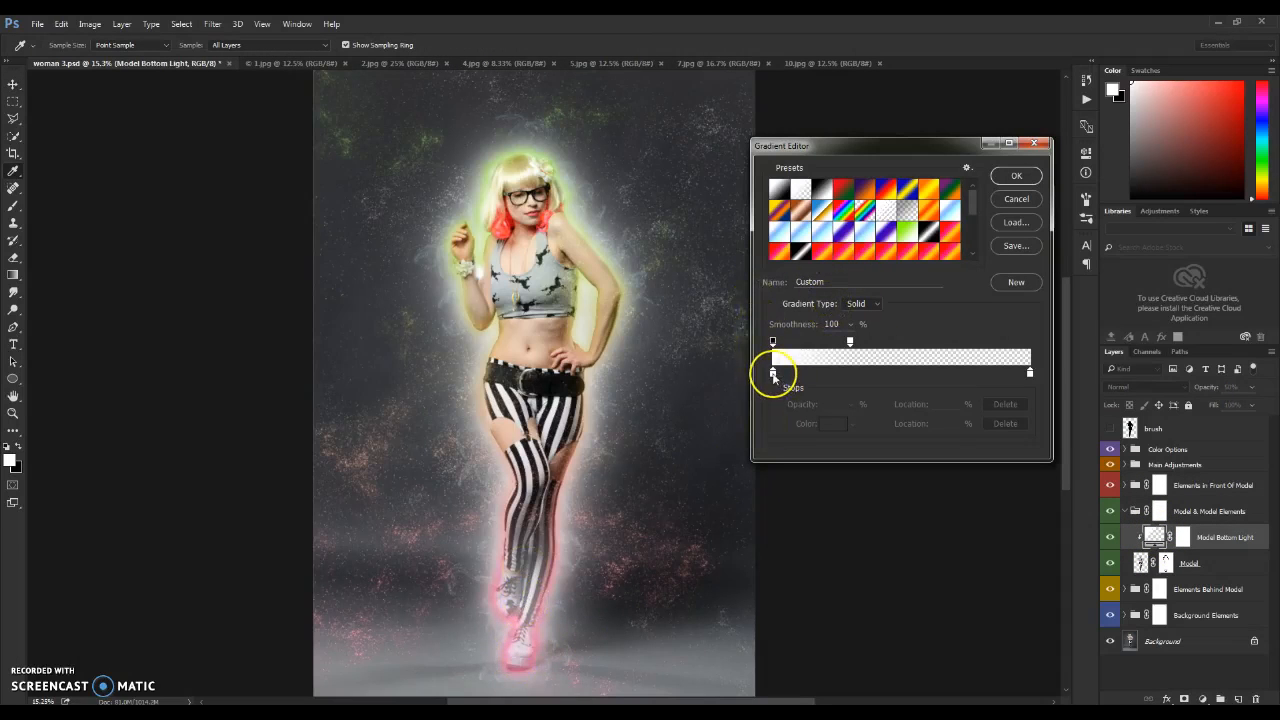
{"action": "double_click", "coordinate": [773, 374]}
{"action": "left_click", "coordinate": [1078, 301]}
{"action": "mouse_move", "coordinate": [995, 298]}
{"action": "left_mouse_down"}
{"action": "mouse_move", "coordinate": [951, 251]}
{"action": "mouse_move", "coordinate": [950, 270]}
{"action": "mouse_move", "coordinate": [962, 250]}
{"action": "mouse_move", "coordinate": [974, 294]}
{"action": "mouse_move", "coordinate": [975, 260]}
{"action": "left_mouse_up"}
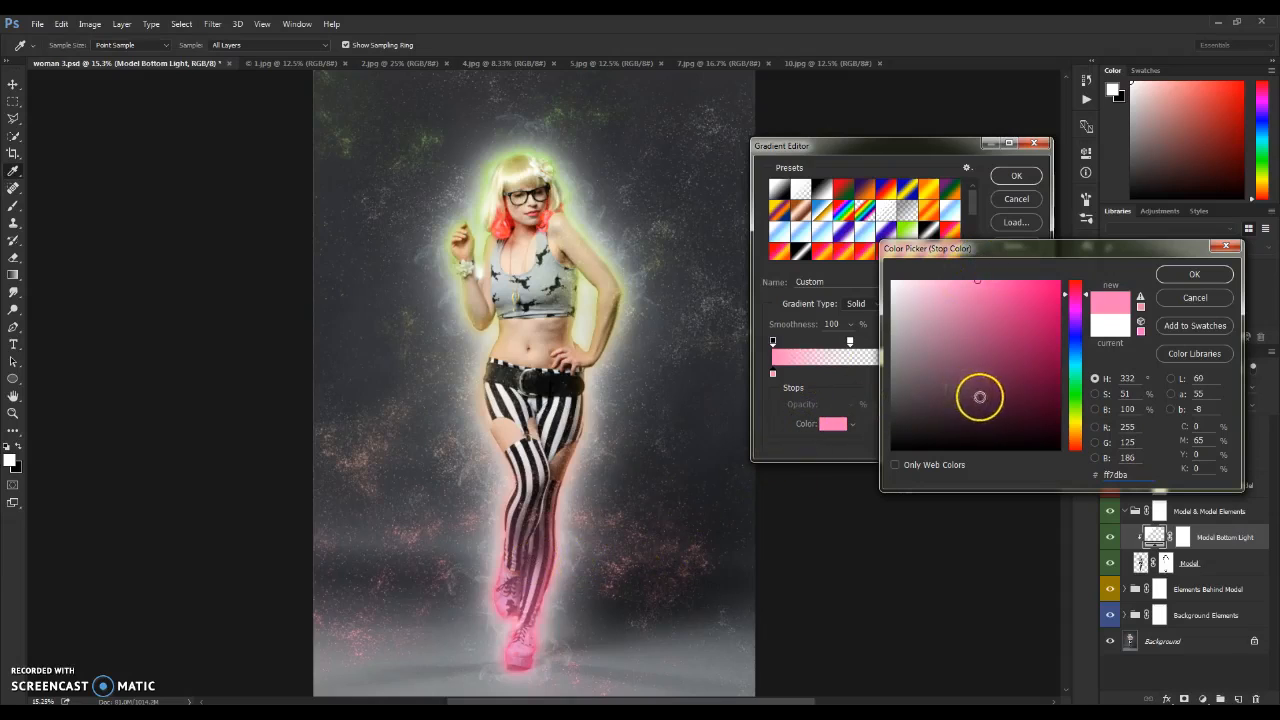
{"action": "left_click", "coordinate": [1194, 274]}
{"action": "left_click", "coordinate": [1016, 175]}
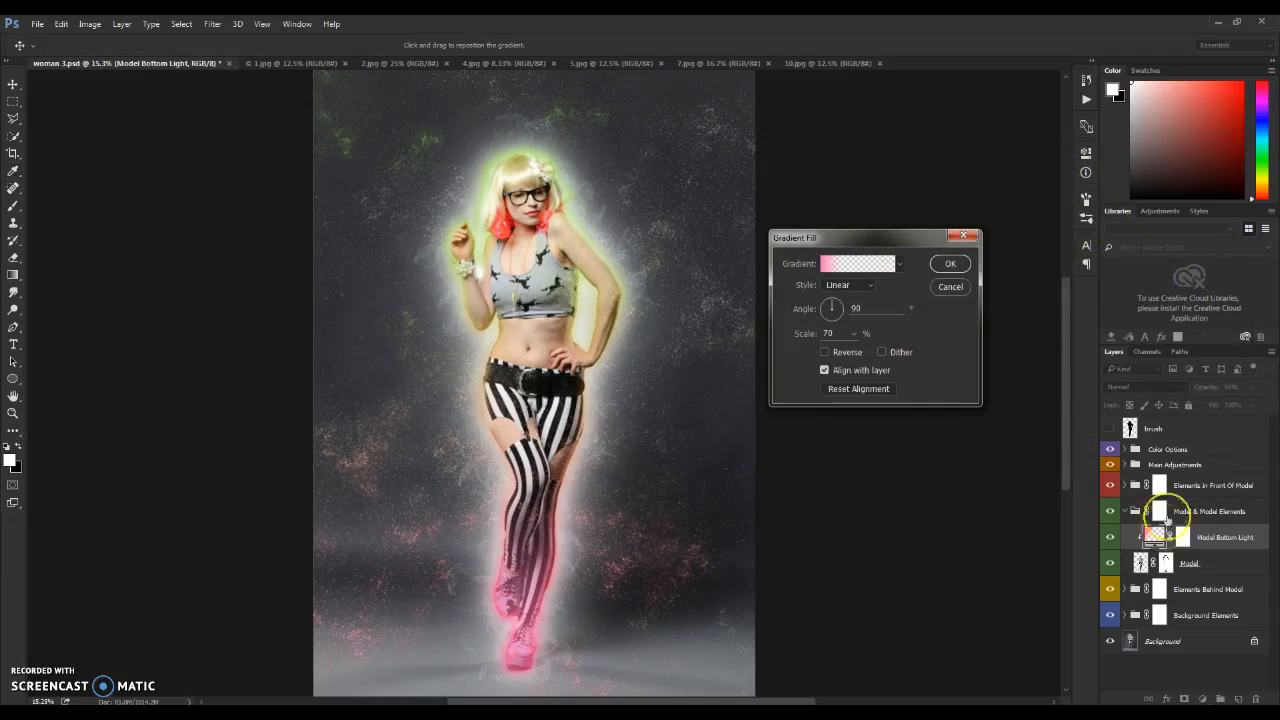
{"action": "left_click", "coordinate": [950, 264]}
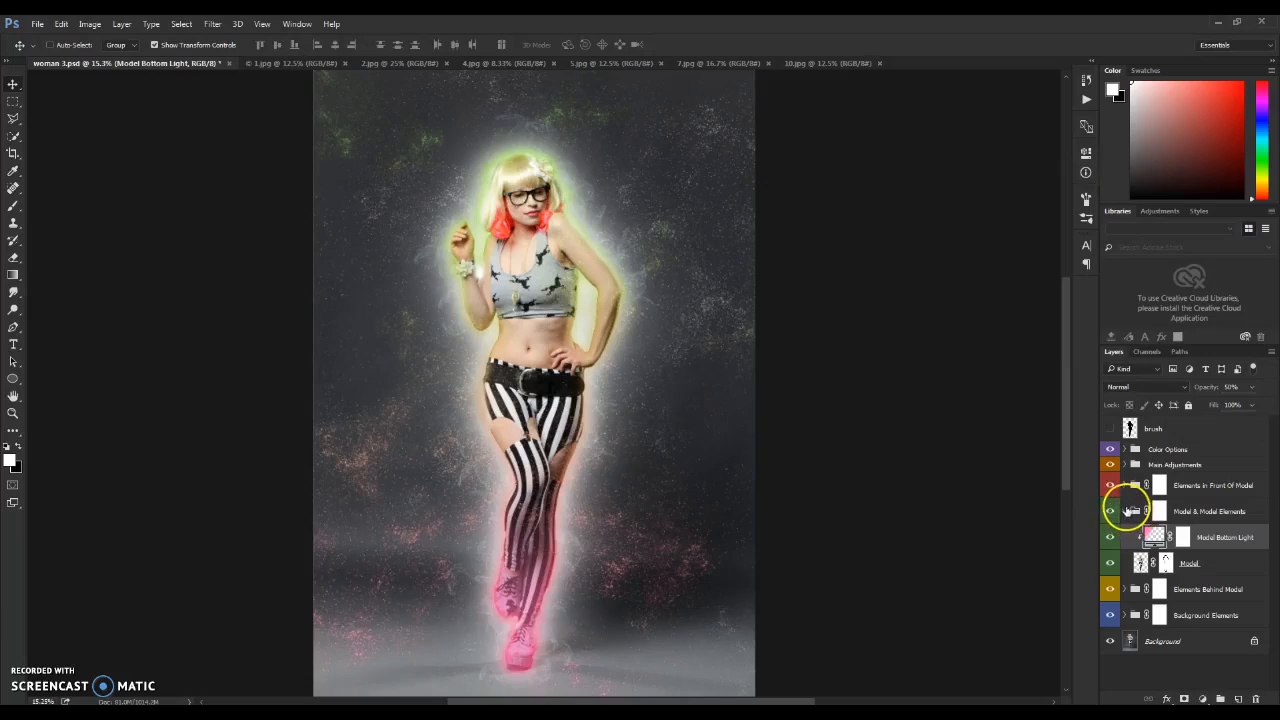
Step: Collapse Model & Model Elements and expand Elements Behind Model down to the layers of Dust Behind Model
{"action": "left_click", "coordinate": [1125, 511]}
{"action": "left_click", "coordinate": [1125, 537]}
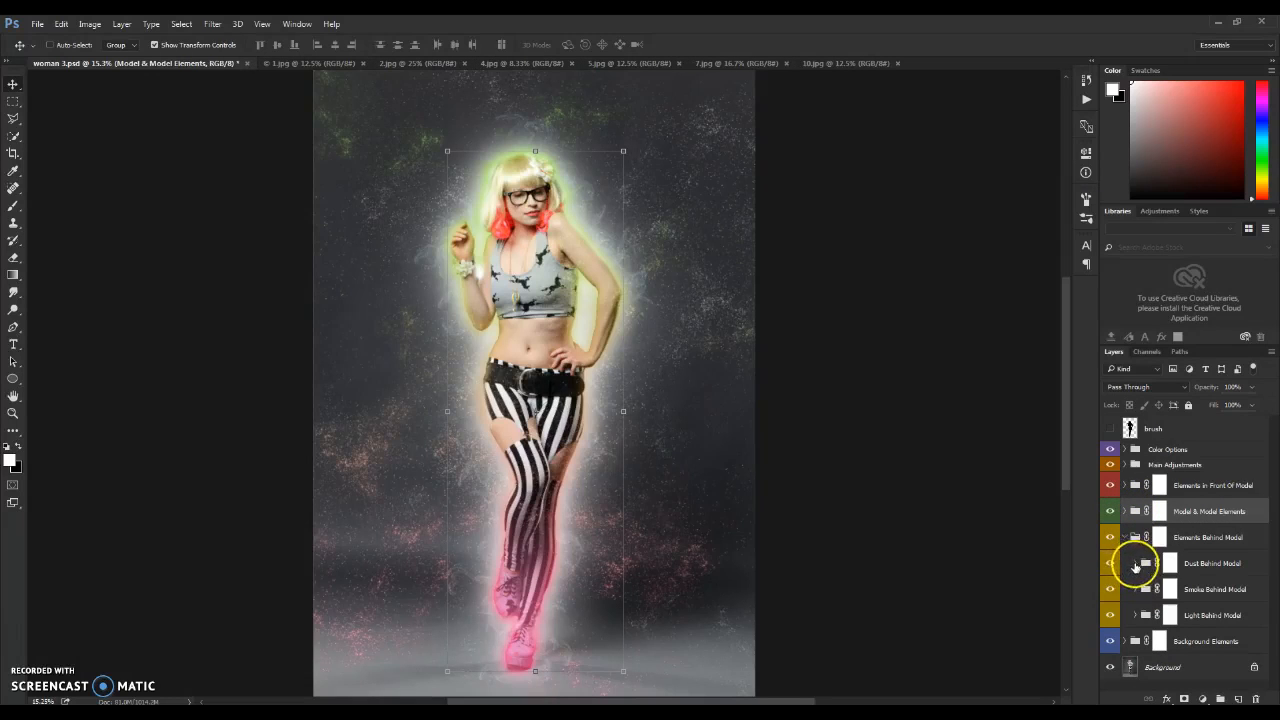
{"action": "left_click", "coordinate": [1135, 564]}
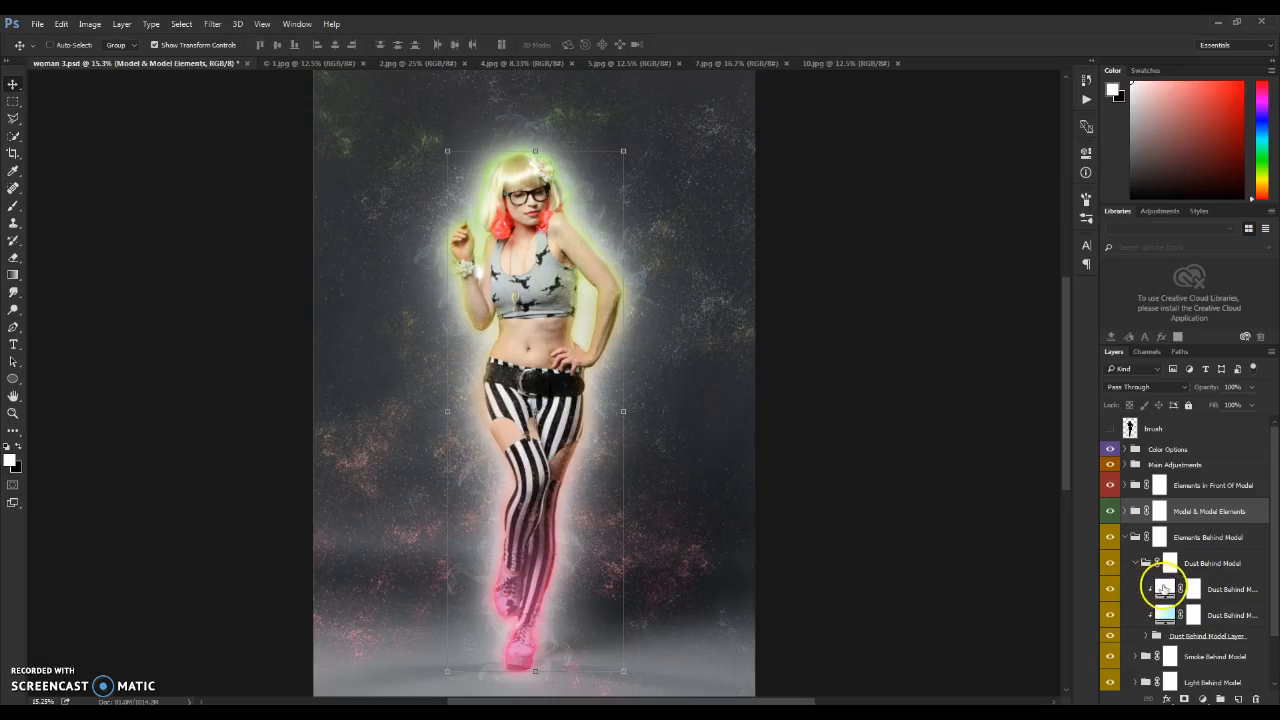
Step: Try a pink hue on the Dust Behind Model Base Color fill, set it to white ffffff, and hide the layer
{"action": "double_click", "coordinate": [1163, 589]}
{"action": "left_click_drag", "start_coordinate": [1071, 343], "coordinate": [1059, 262]}
{"action": "mouse_move", "coordinate": [1042, 309]}
{"action": "left_mouse_down"}
{"action": "mouse_move", "coordinate": [1100, 208]}
{"action": "mouse_move", "coordinate": [849, 234]}
{"action": "left_mouse_up"}
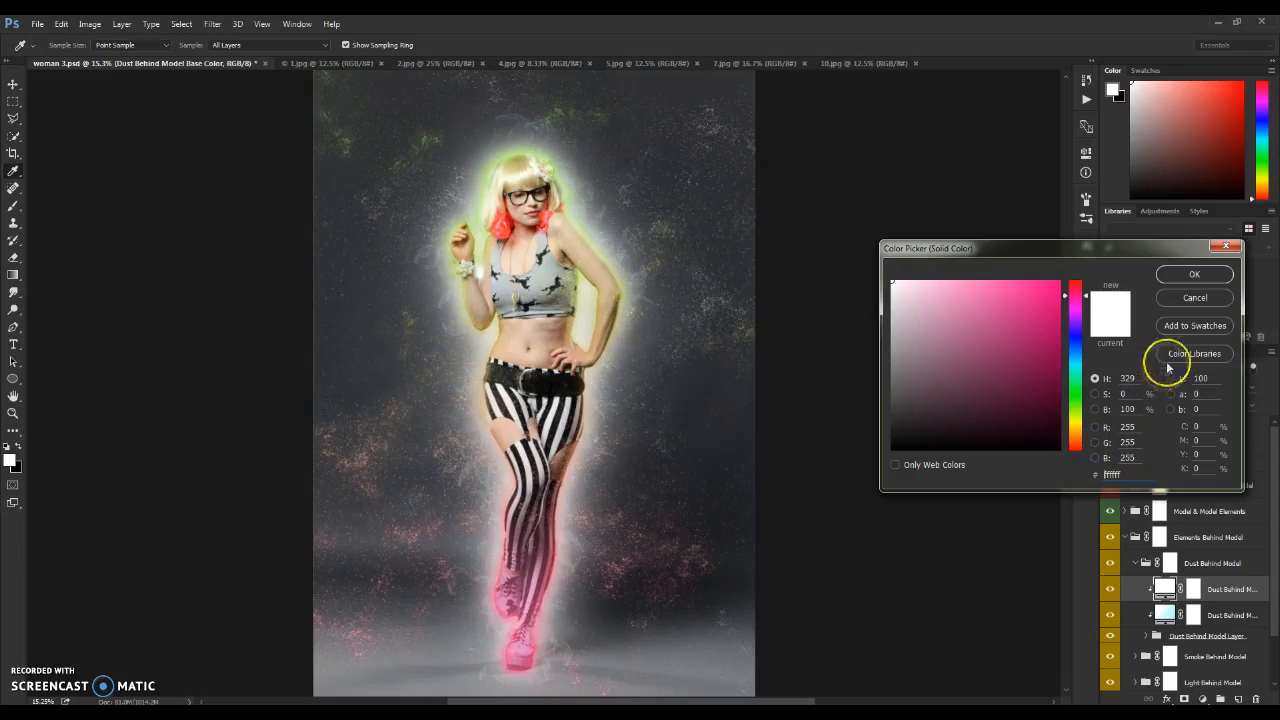
{"action": "left_click", "coordinate": [1194, 274]}
{"action": "left_click", "coordinate": [1110, 589]}
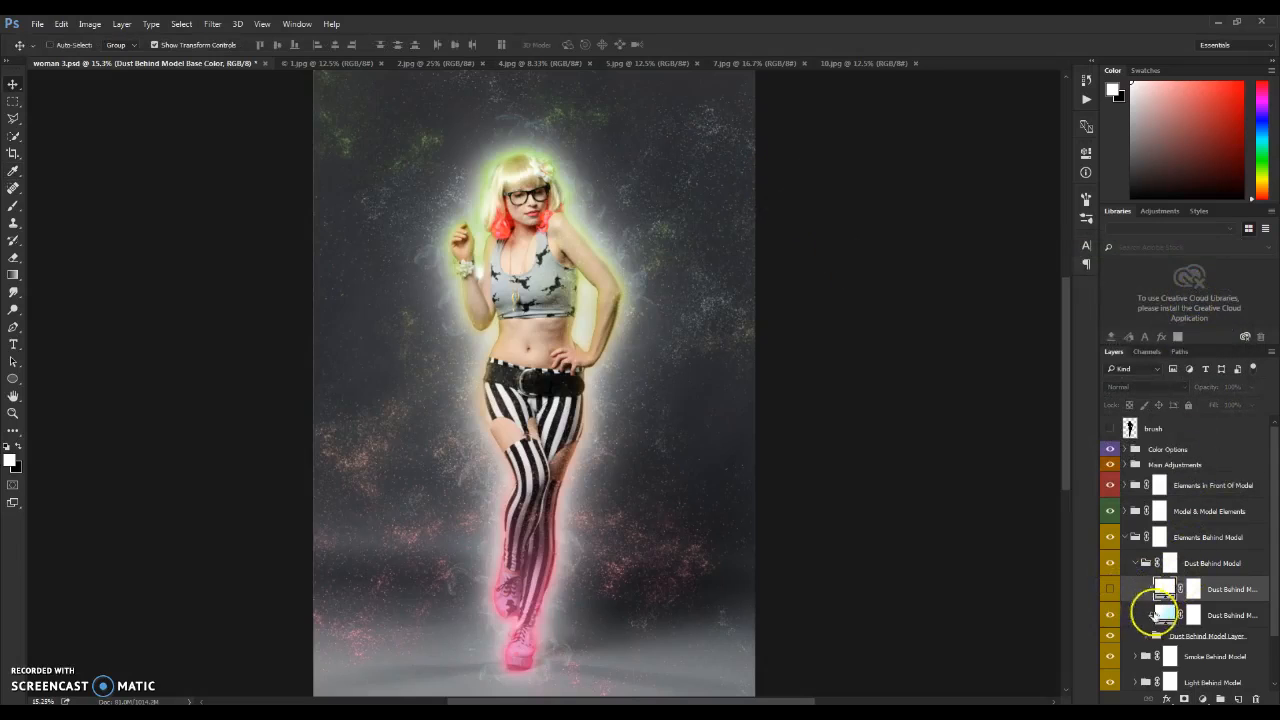
Step: Open the Dust Behind Model Base Gradient fill for editing and choose the saved pink-to-green gradient preset
{"action": "double_click", "coordinate": [1163, 617]}
{"action": "left_click", "coordinate": [845, 263]}
{"action": "left_click_drag", "start_coordinate": [963, 194], "coordinate": [943, 257]}
{"action": "left_click", "coordinate": [887, 251]}
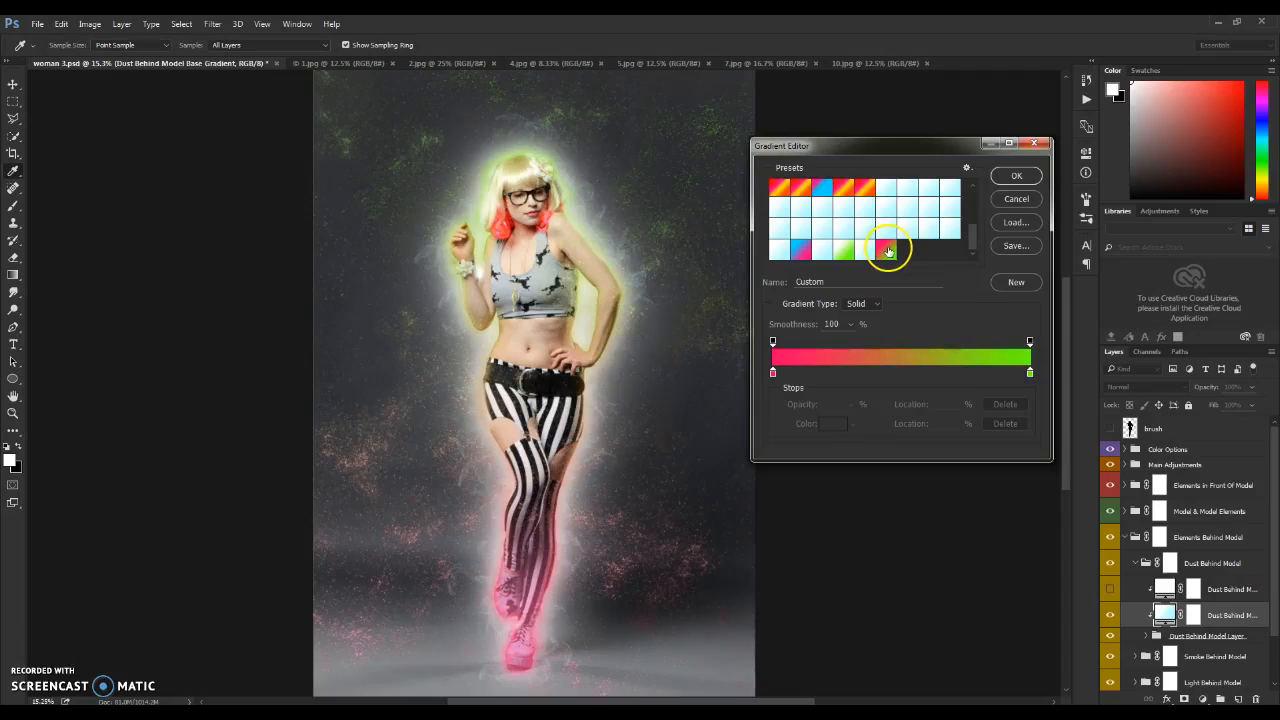
{"action": "left_click", "coordinate": [1030, 172]}
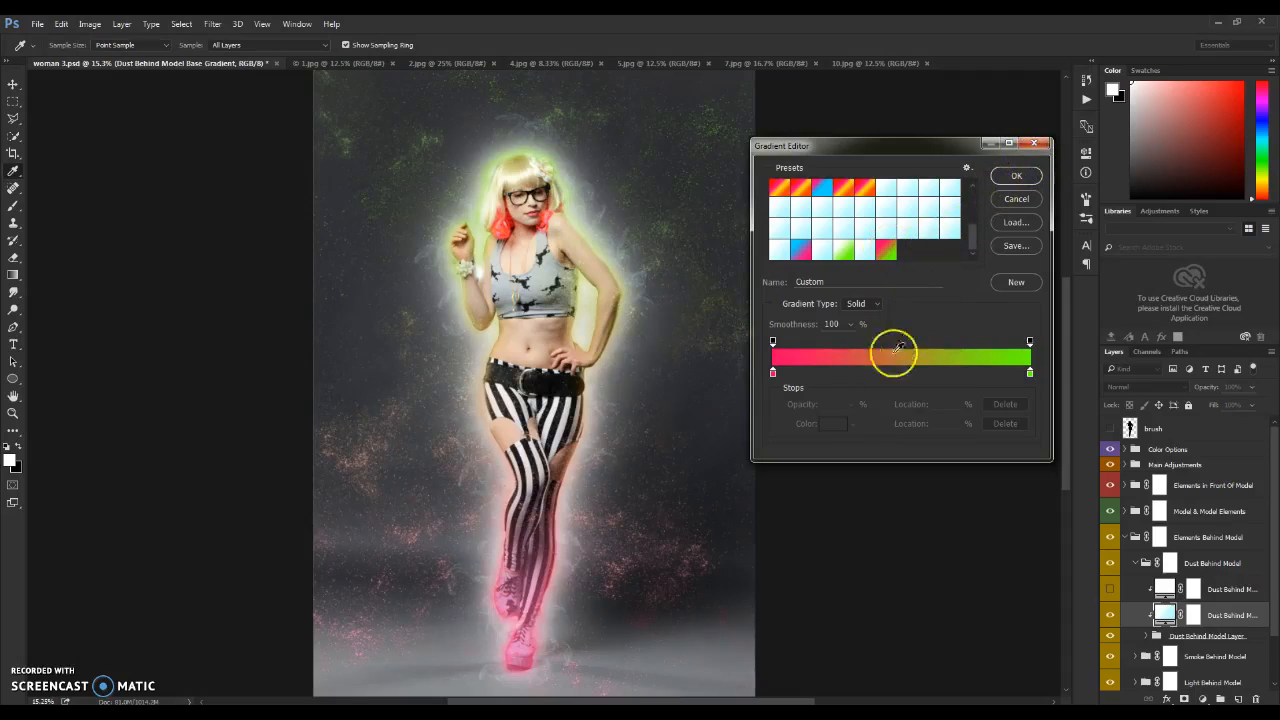
Step: Set the gradient's green color stop to white ffffff and apply the pink-to-white gradient to the dust layer
{"action": "double_click", "coordinate": [1030, 372]}
{"action": "left_click", "coordinate": [846, 211]}
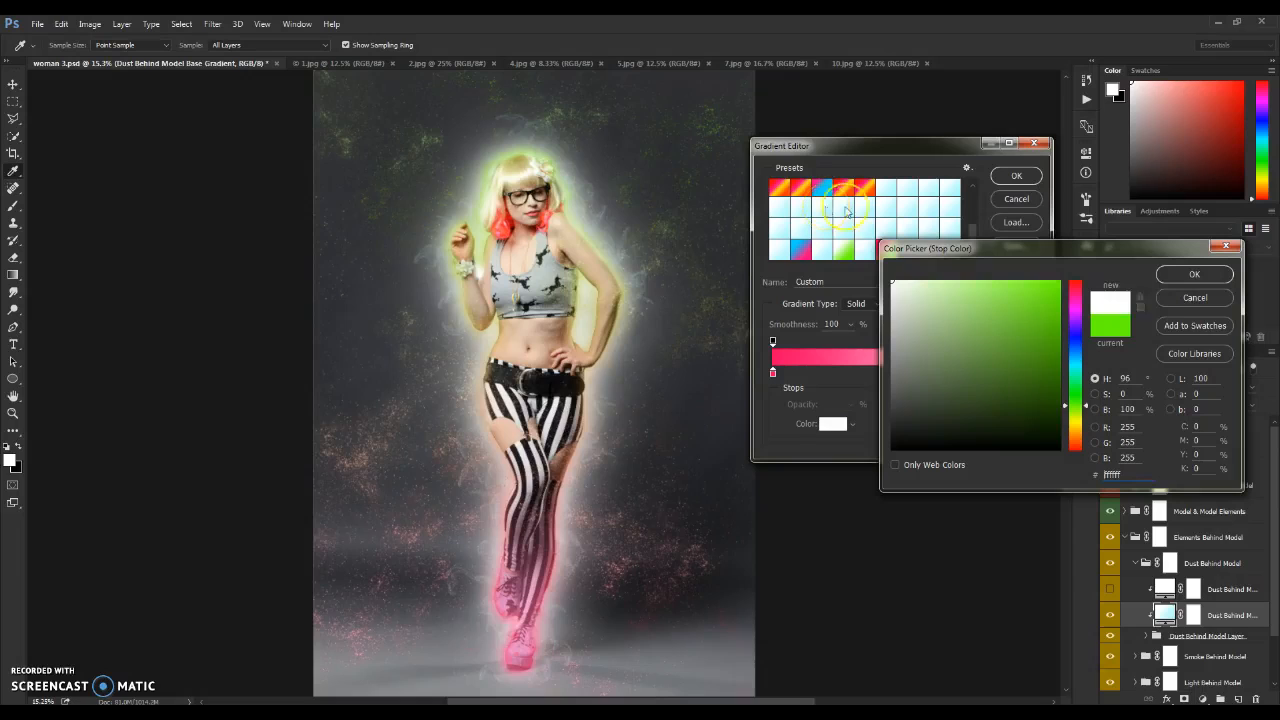
{"action": "left_click", "coordinate": [1175, 276]}
{"action": "left_click", "coordinate": [1030, 176]}
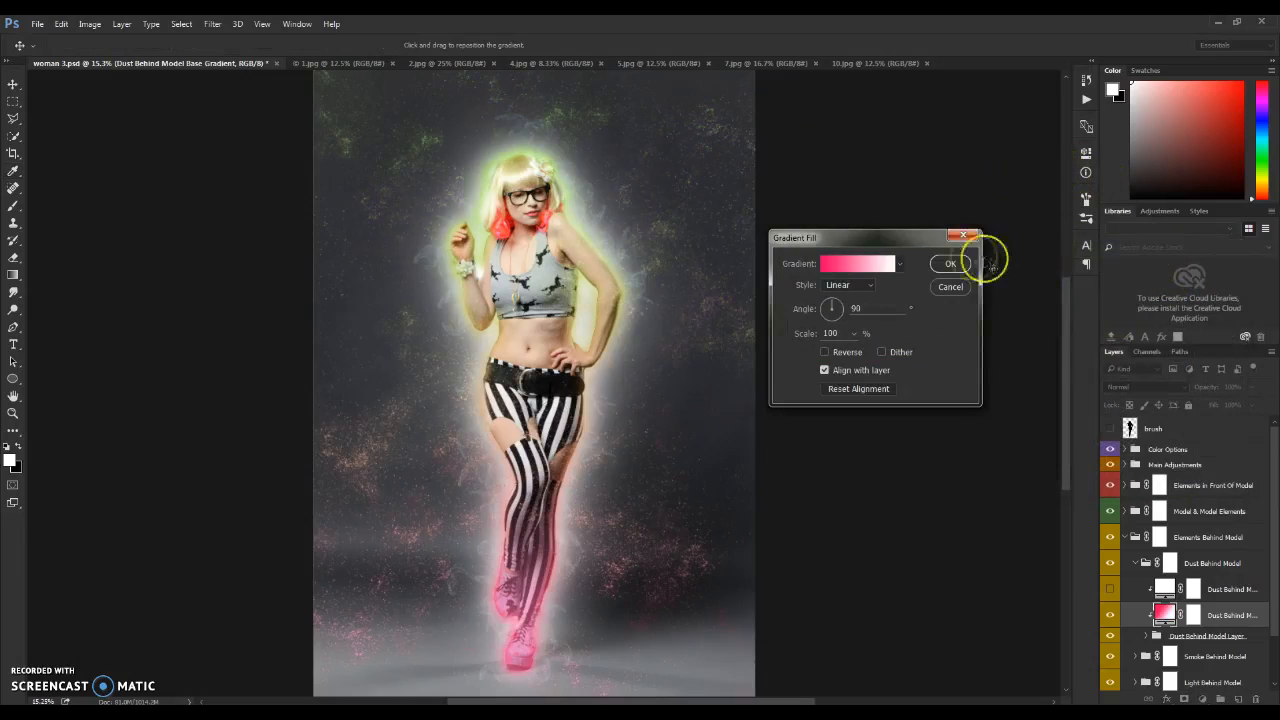
{"action": "left_click", "coordinate": [950, 262]}
Step: Expand Smoke Behind Model in place of Dust Behind Model and apply the pink-to-green preset to the Smoke Behind Model Gradient layer
{"action": "left_click", "coordinate": [1136, 563]}
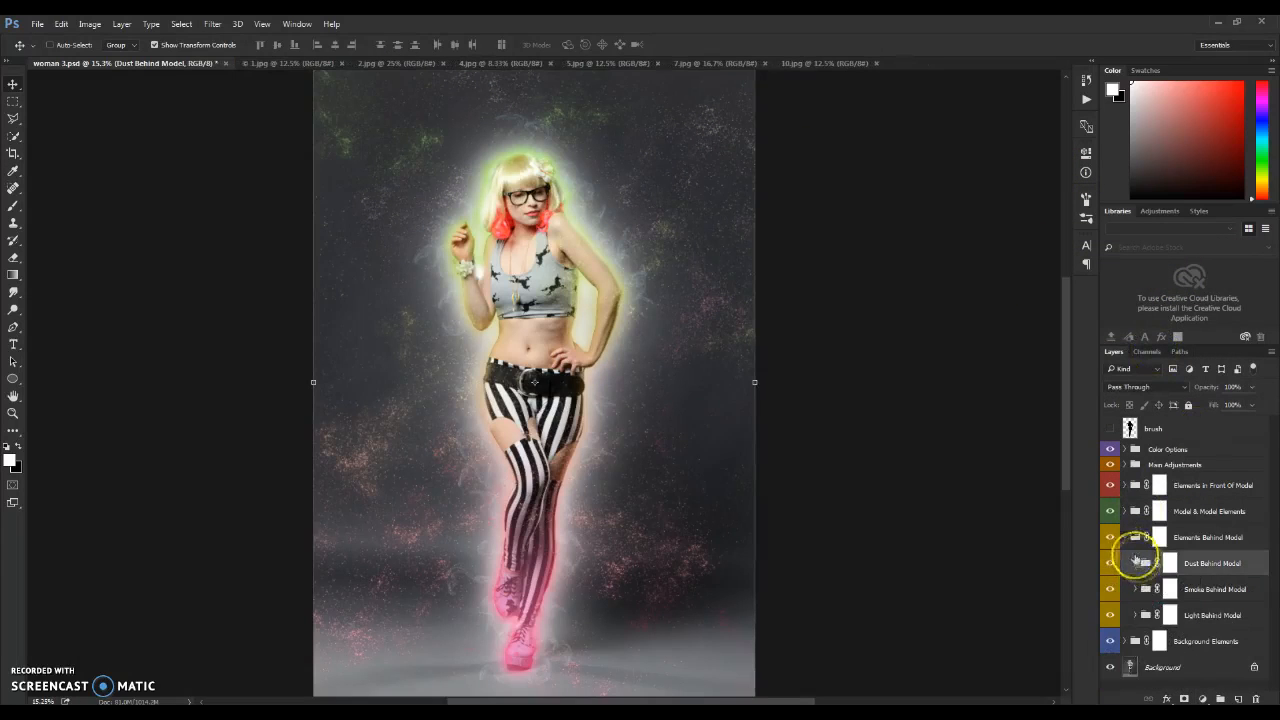
{"action": "left_click", "coordinate": [1136, 589]}
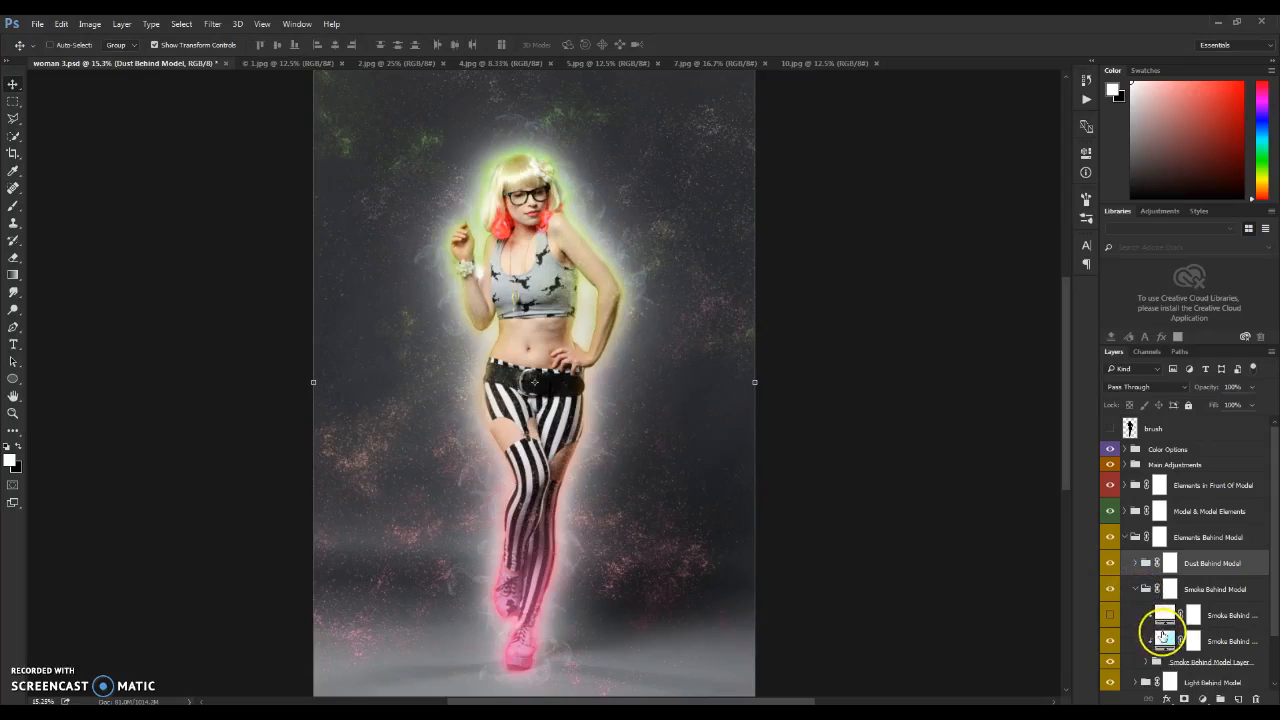
{"action": "double_click", "coordinate": [1166, 638]}
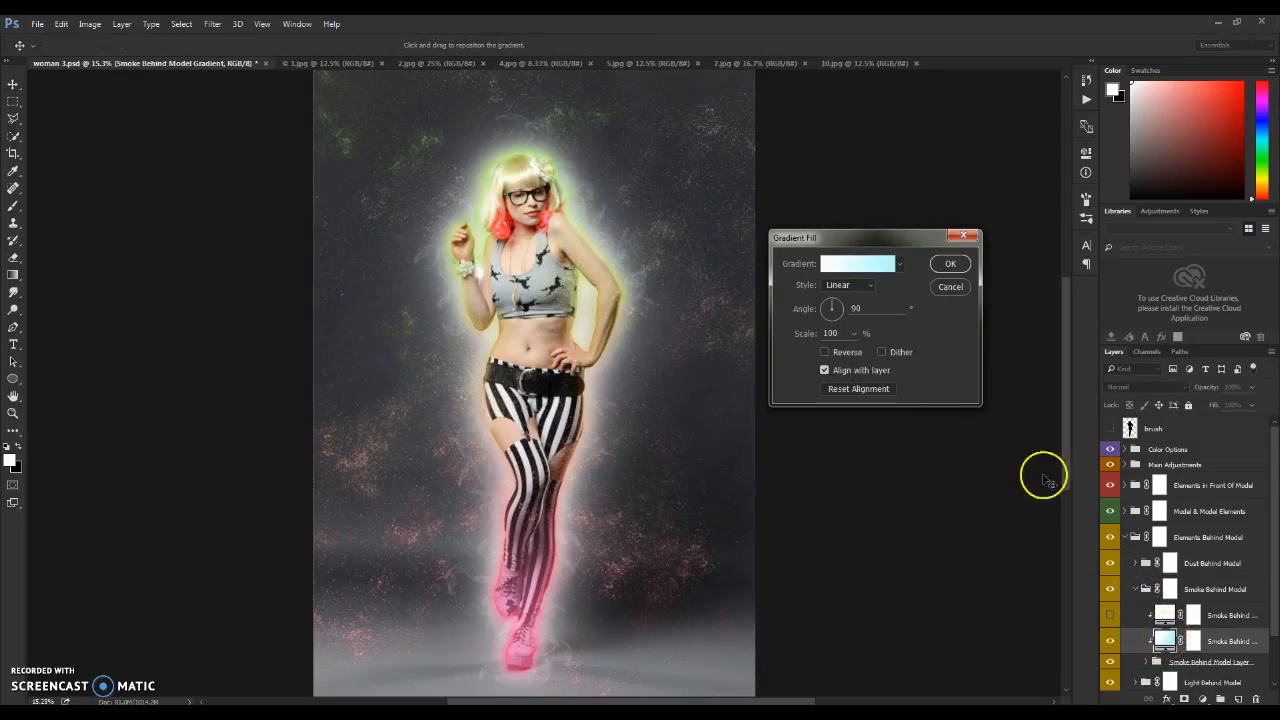
{"action": "left_click", "coordinate": [863, 266]}
{"action": "left_click_drag", "start_coordinate": [976, 205], "coordinate": [976, 238]}
{"action": "left_click", "coordinate": [890, 248]}
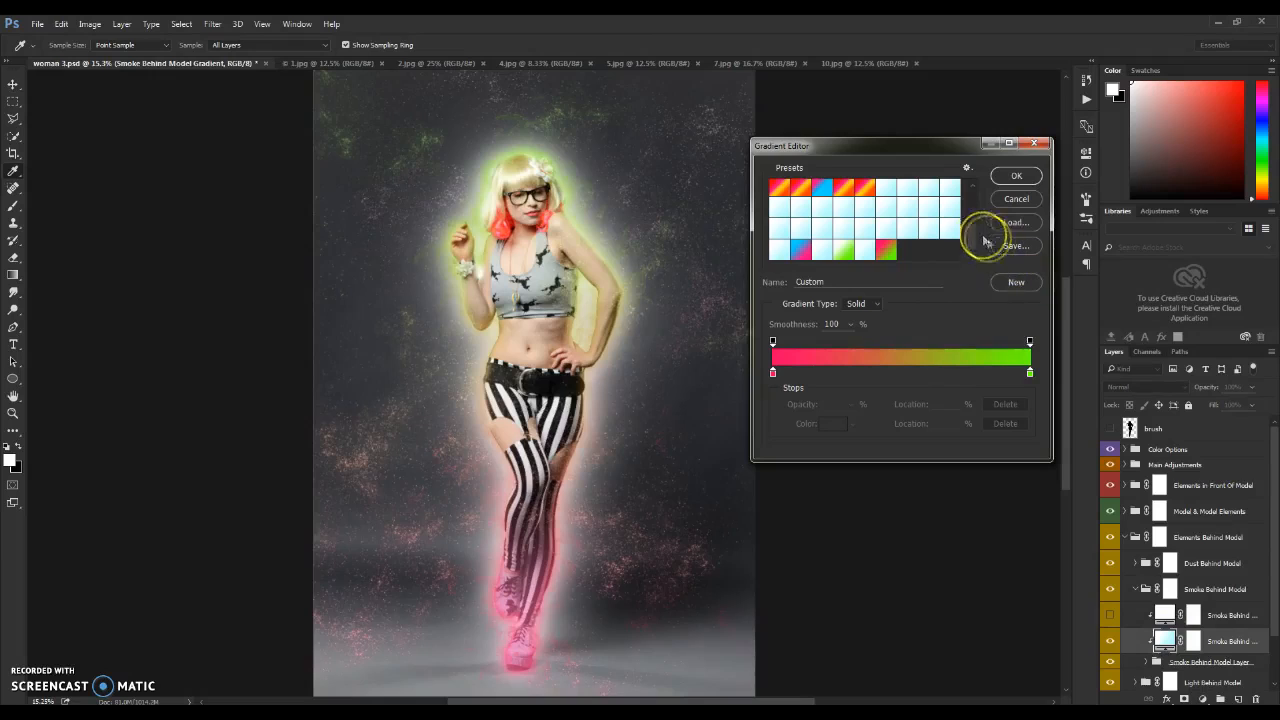
{"action": "left_click", "coordinate": [1015, 176]}
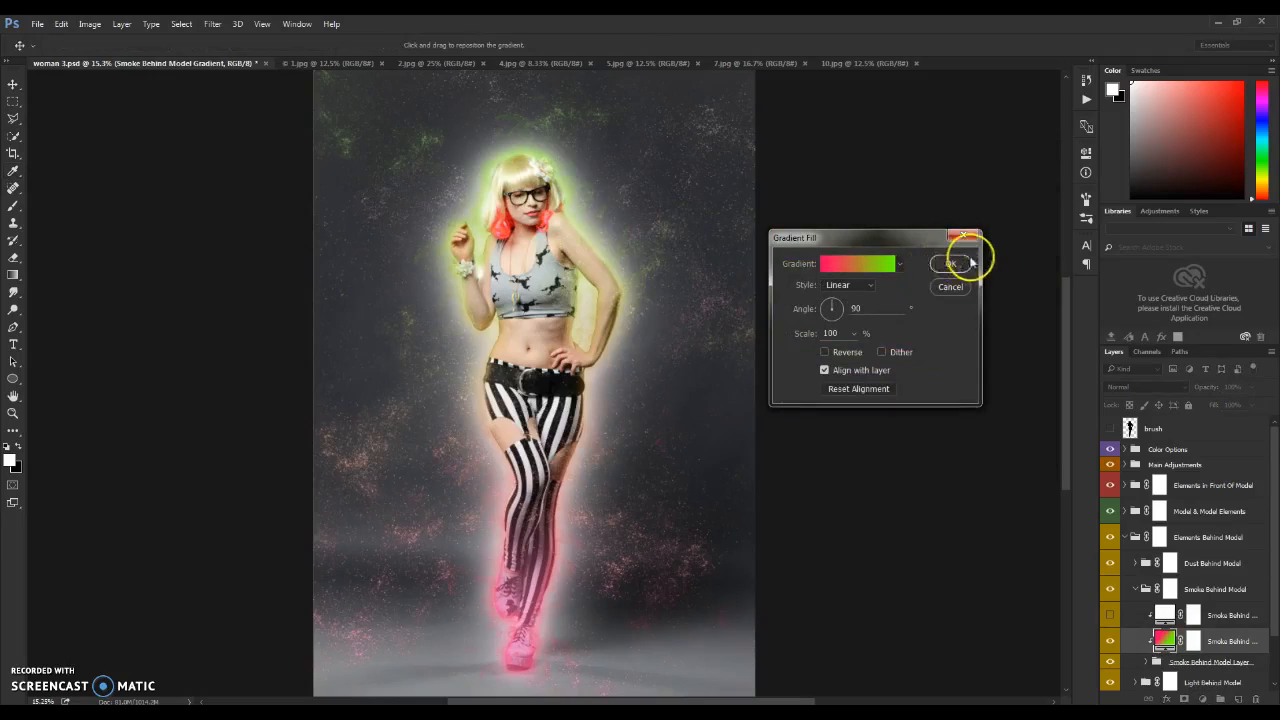
{"action": "left_click", "coordinate": [962, 258]}
Step: Expand Light Behind Model in place of Smoke Behind Model and set the Light Behind Model Color fill to pink ff7fca
{"action": "left_click", "coordinate": [1140, 589]}
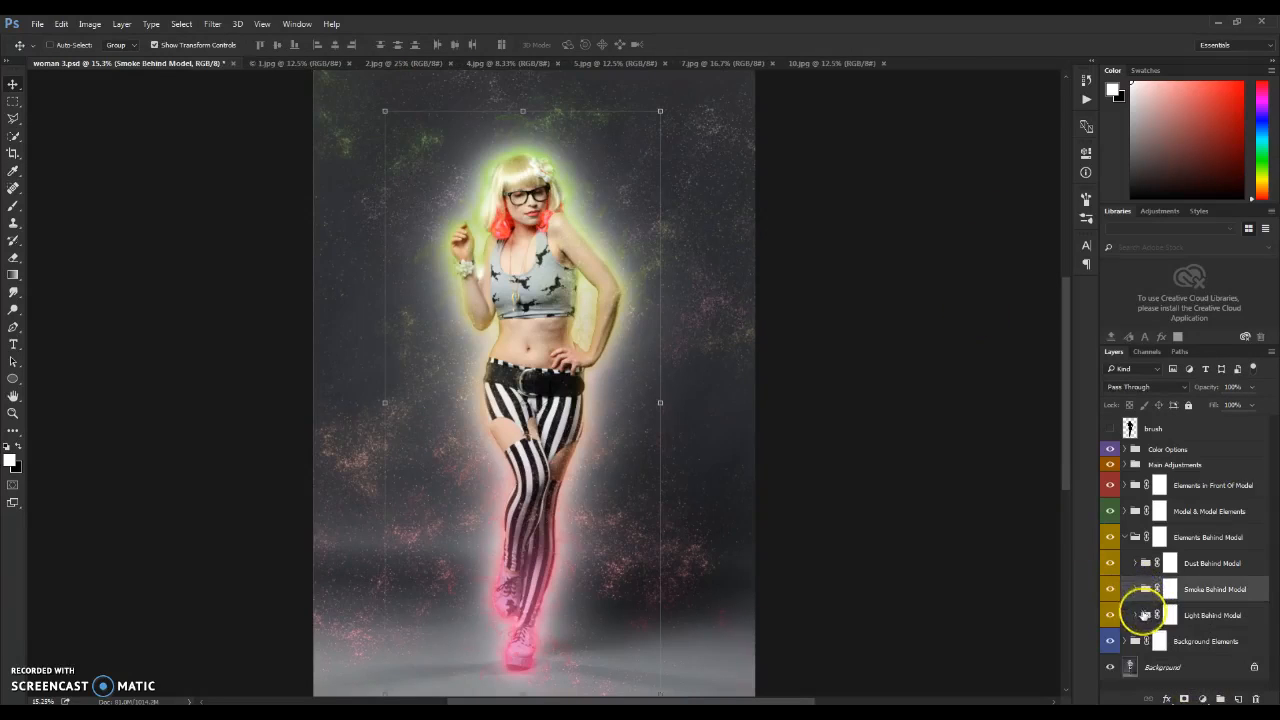
{"action": "left_click", "coordinate": [1135, 617]}
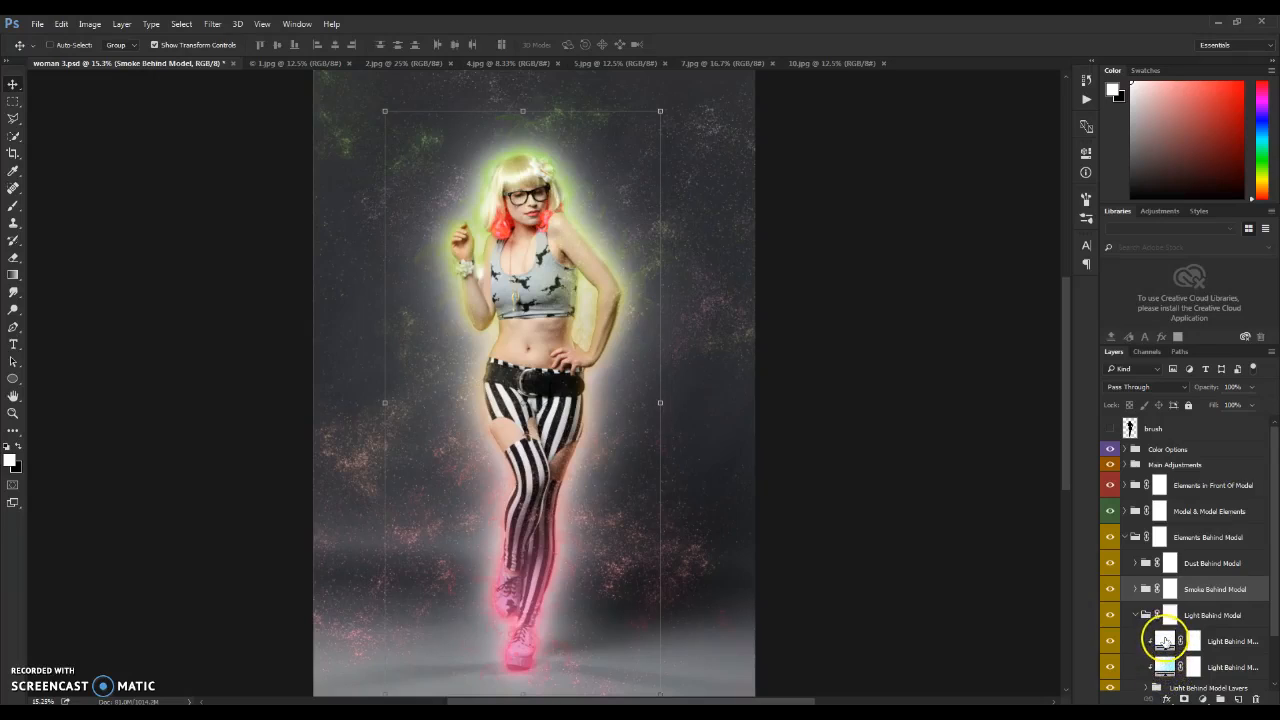
{"action": "double_click", "coordinate": [1166, 638]}
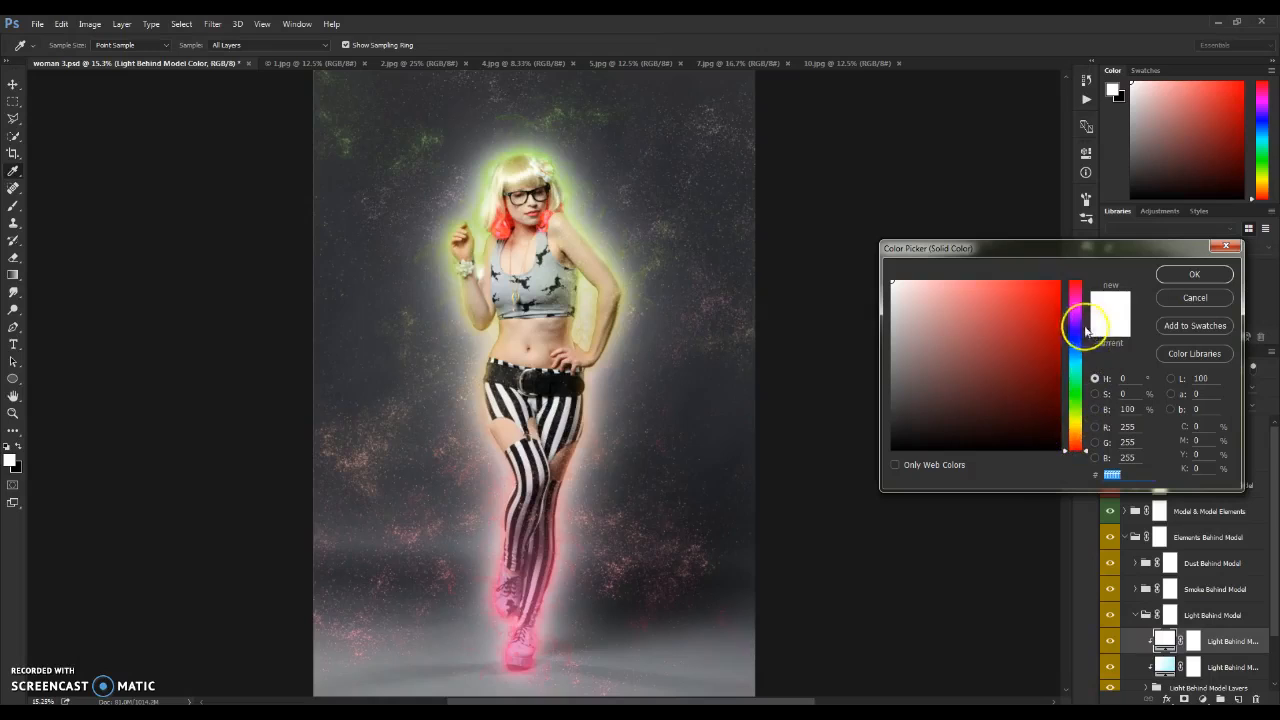
{"action": "left_click", "coordinate": [1075, 297]}
{"action": "left_click_drag", "start_coordinate": [920, 283], "coordinate": [982, 280]}
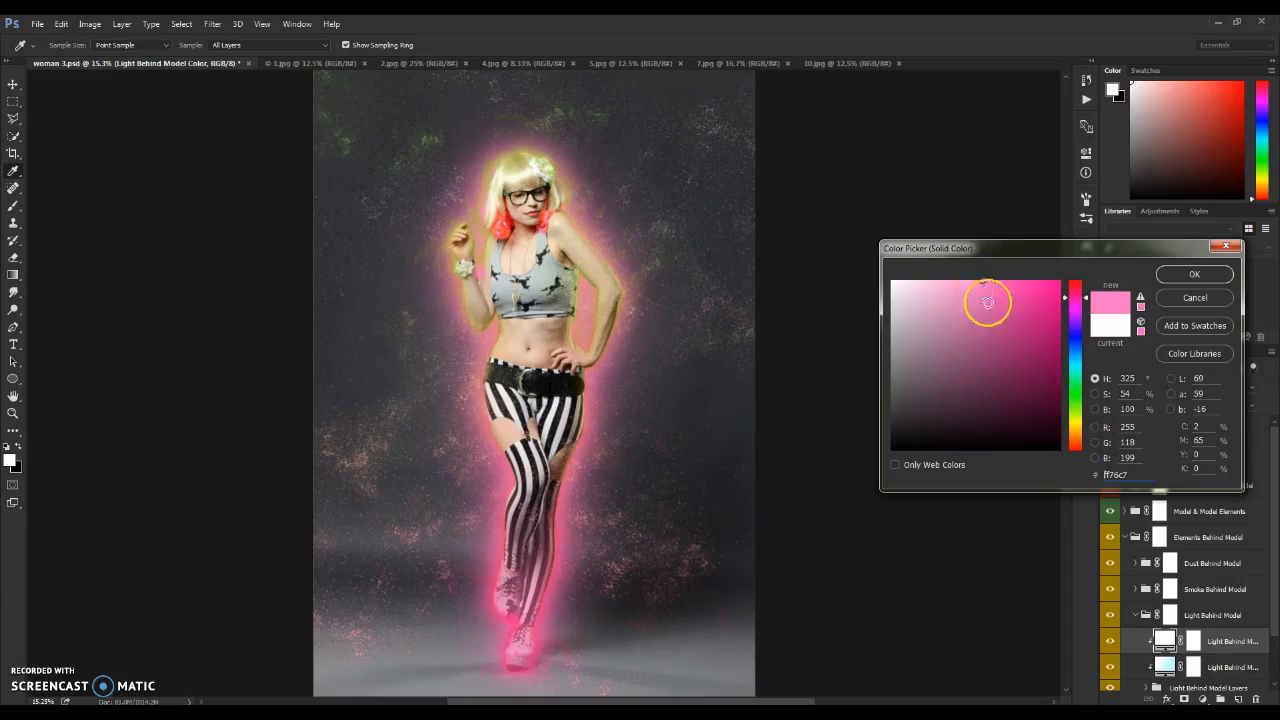
{"action": "mouse_move", "coordinate": [1063, 297]}
{"action": "left_mouse_down"}
{"action": "mouse_move", "coordinate": [963, 280]}
{"action": "mouse_move", "coordinate": [966, 266]}
{"action": "mouse_move", "coordinate": [975, 275]}
{"action": "left_mouse_up"}
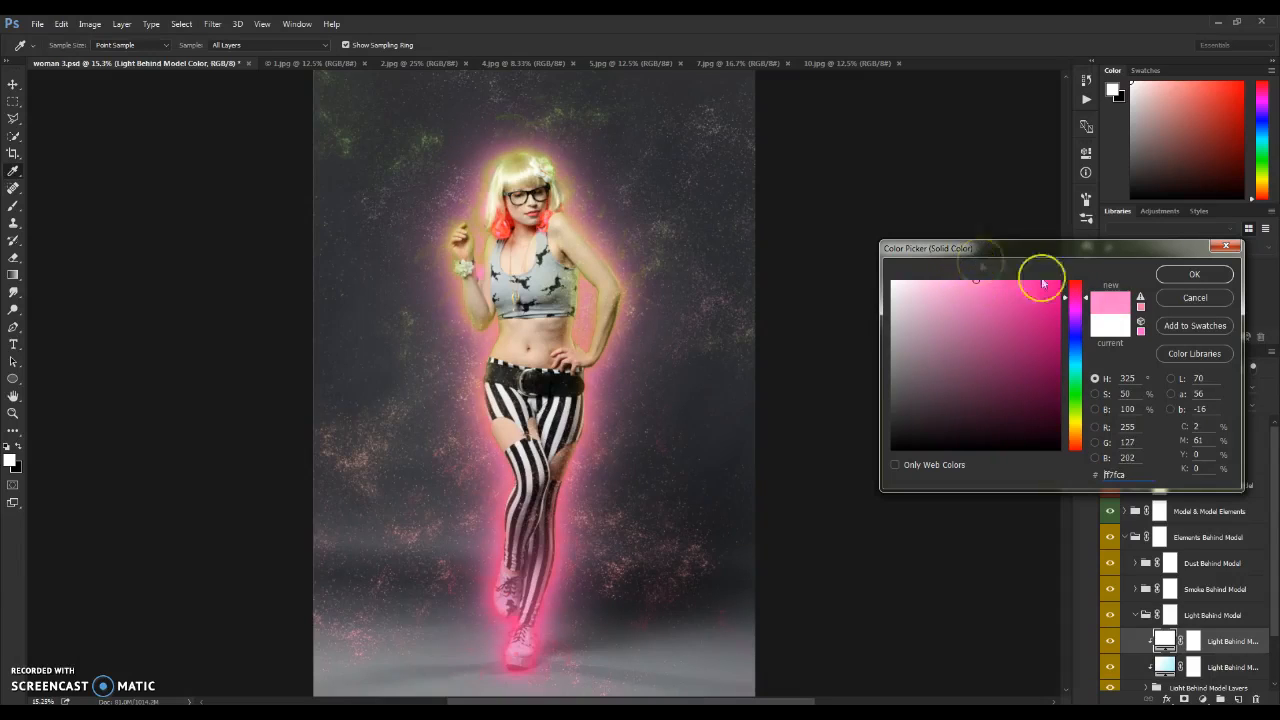
{"action": "left_click", "coordinate": [1188, 274]}
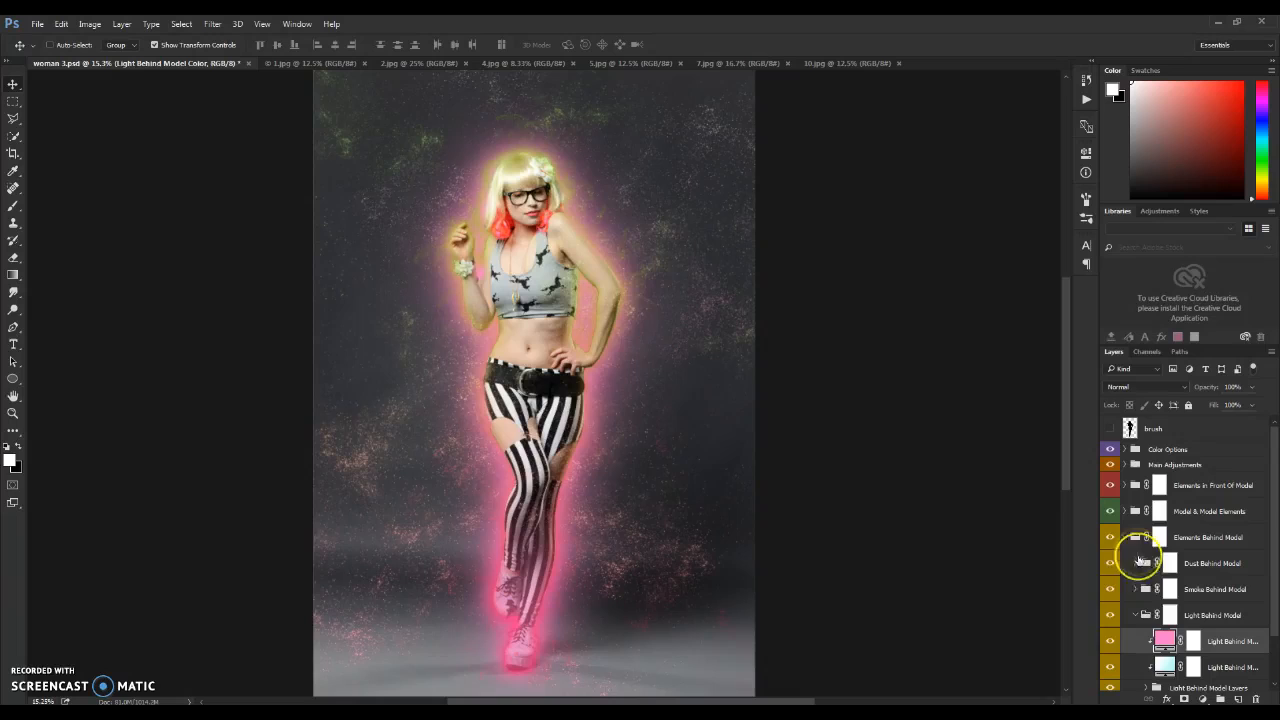
Step: Try the saved pink-to-green gradient preset on the Light Behind Model Gradient layer with the pink color fill hidden
{"action": "left_click", "coordinate": [1110, 641]}
{"action": "double_click", "coordinate": [1164, 666]}
{"action": "left_click", "coordinate": [860, 258]}
{"action": "left_click_drag", "start_coordinate": [966, 194], "coordinate": [969, 269]}
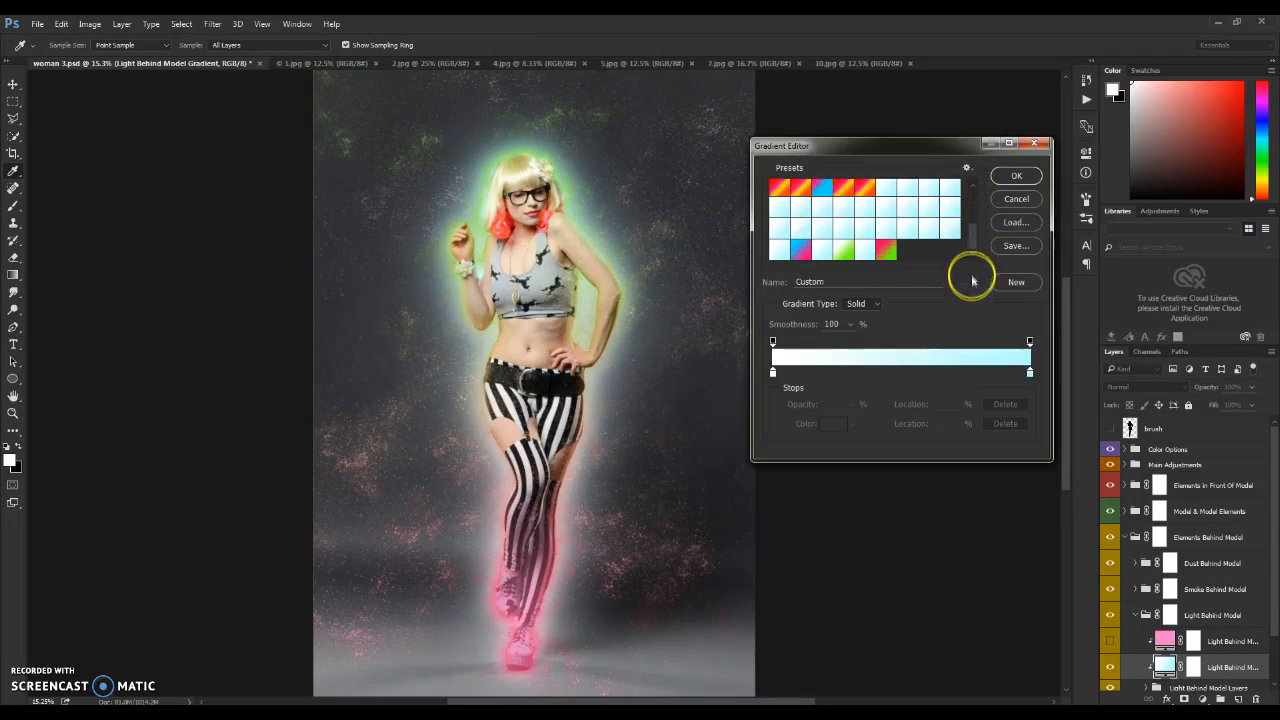
{"action": "left_click", "coordinate": [886, 250]}
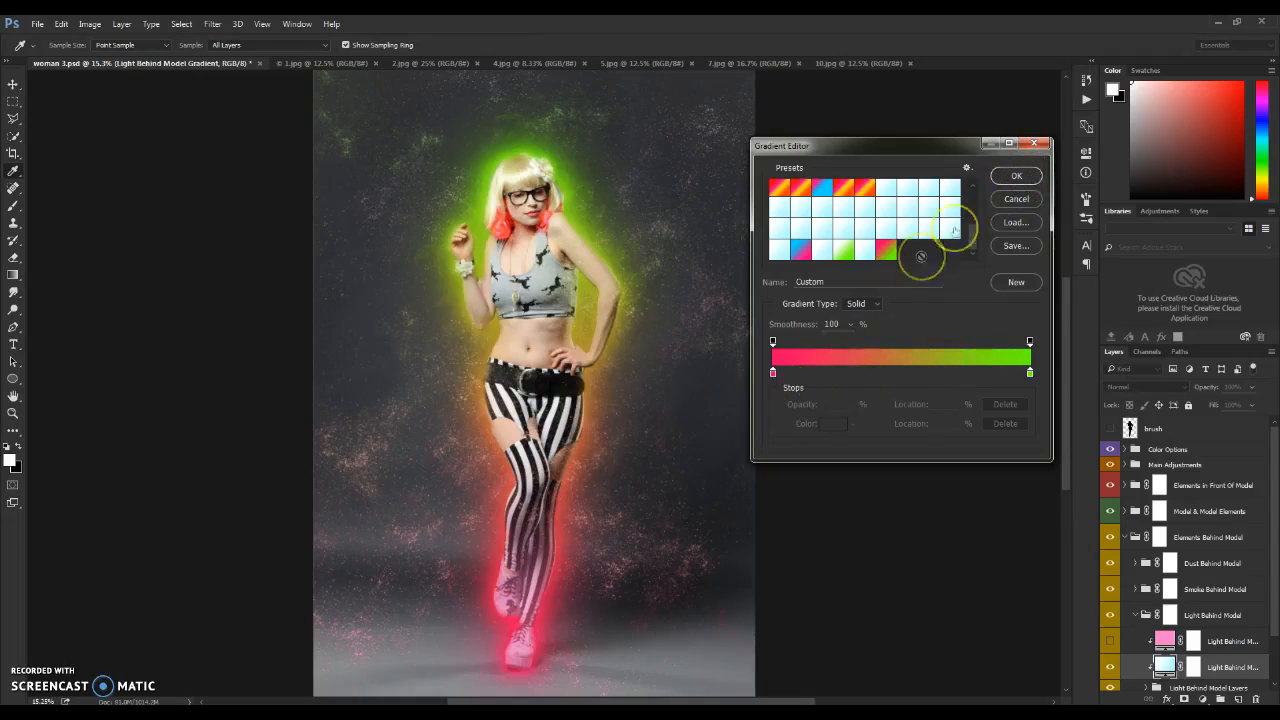
{"action": "left_click", "coordinate": [1012, 197]}
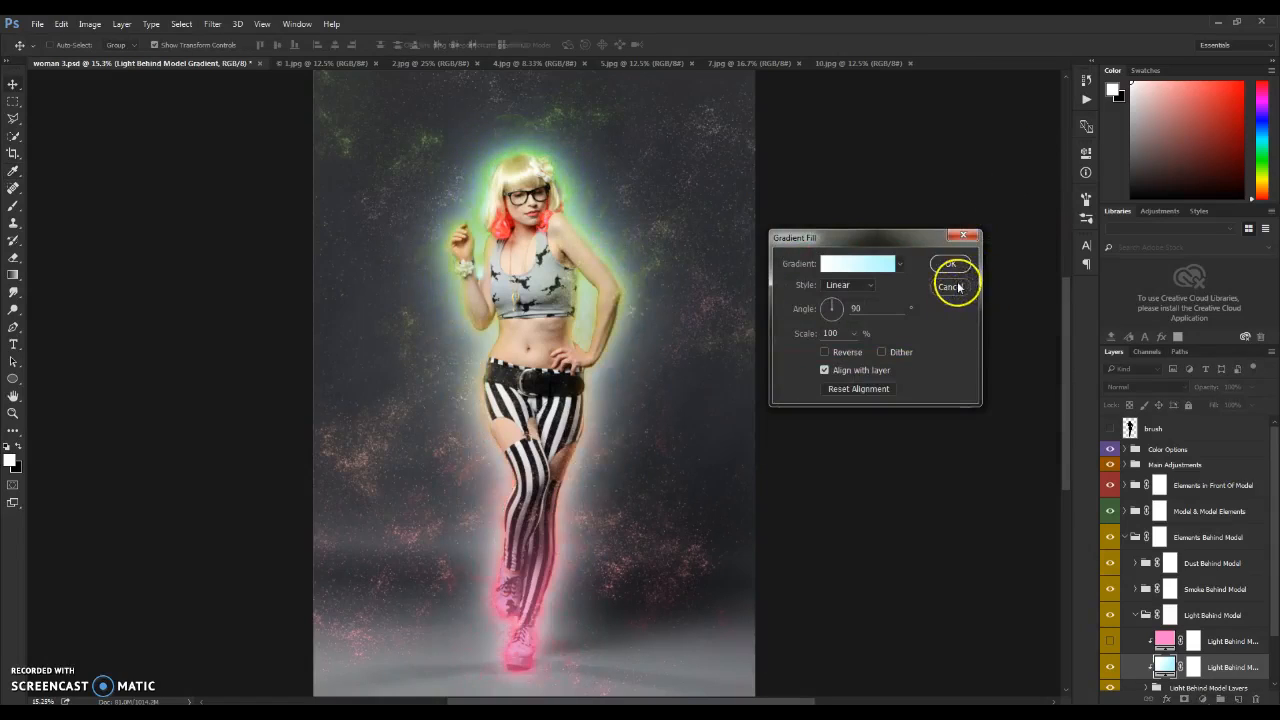
{"action": "left_click", "coordinate": [950, 288]}
{"action": "left_click", "coordinate": [1110, 641]}
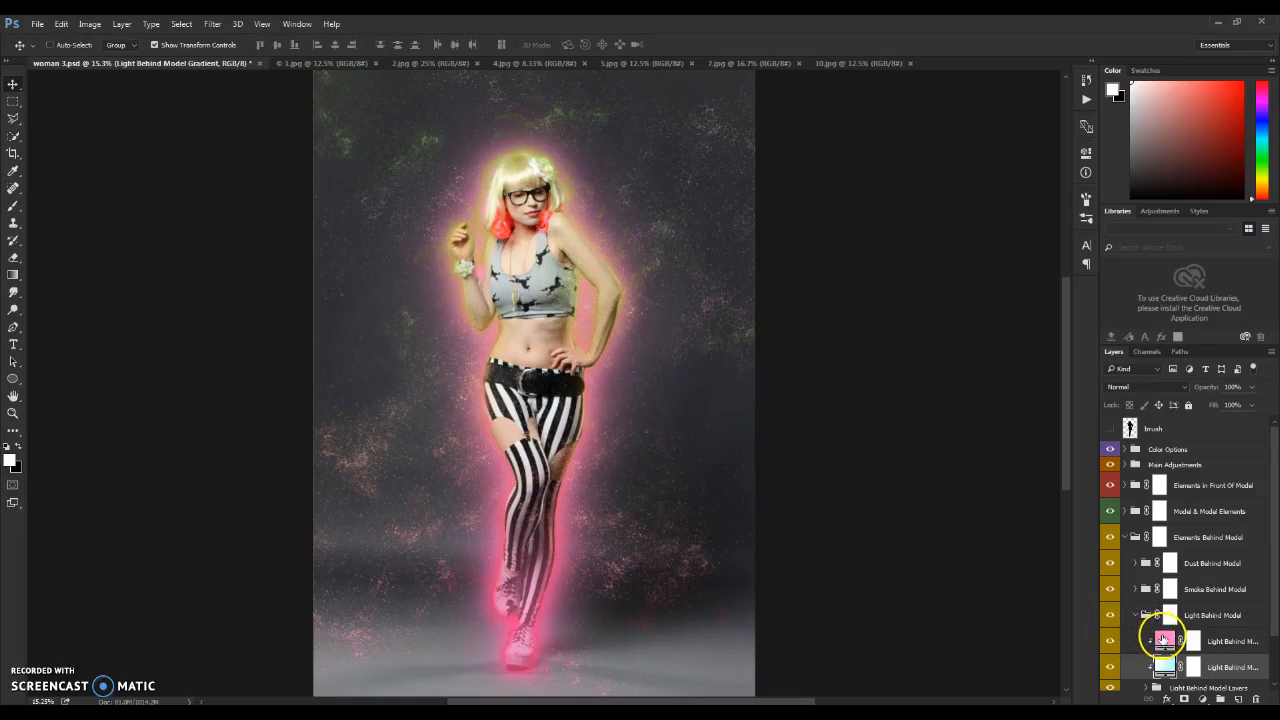
Step: Collapse the Light Behind Model group and its parent group Elements Behind Model
{"action": "left_click", "coordinate": [1136, 617]}
{"action": "left_click", "coordinate": [1134, 617]}
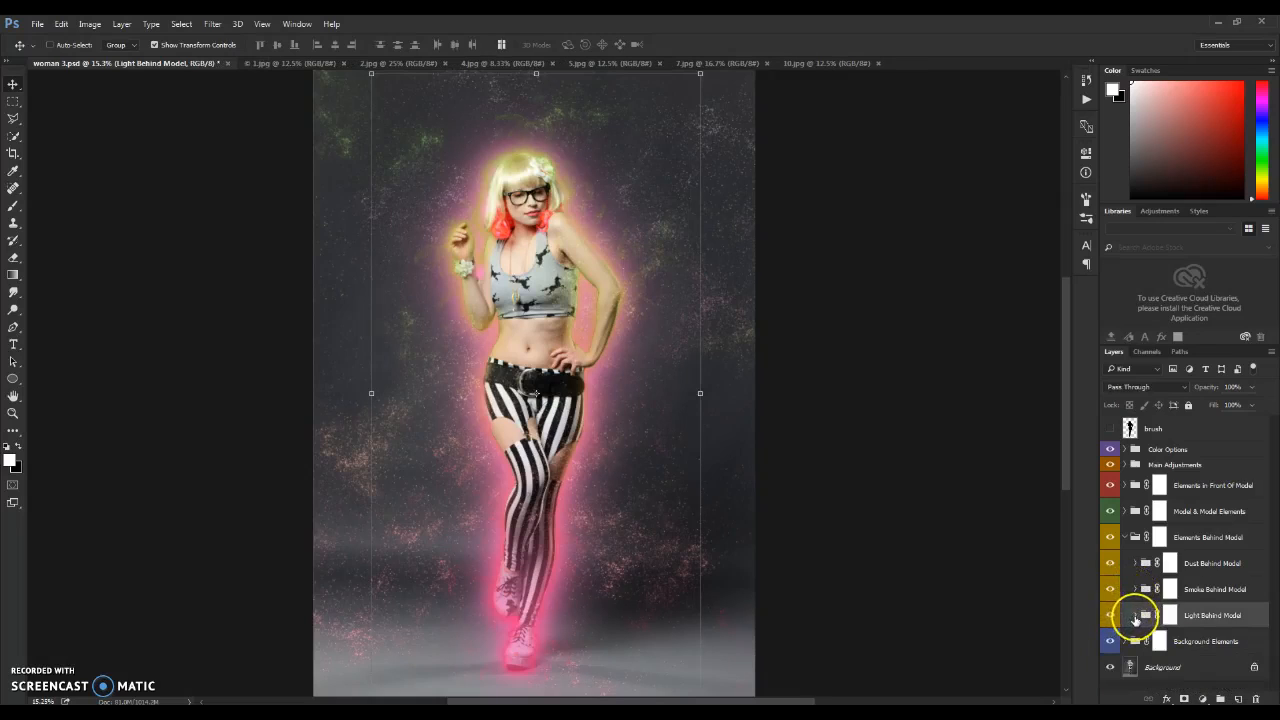
{"action": "left_click", "coordinate": [1125, 537]}
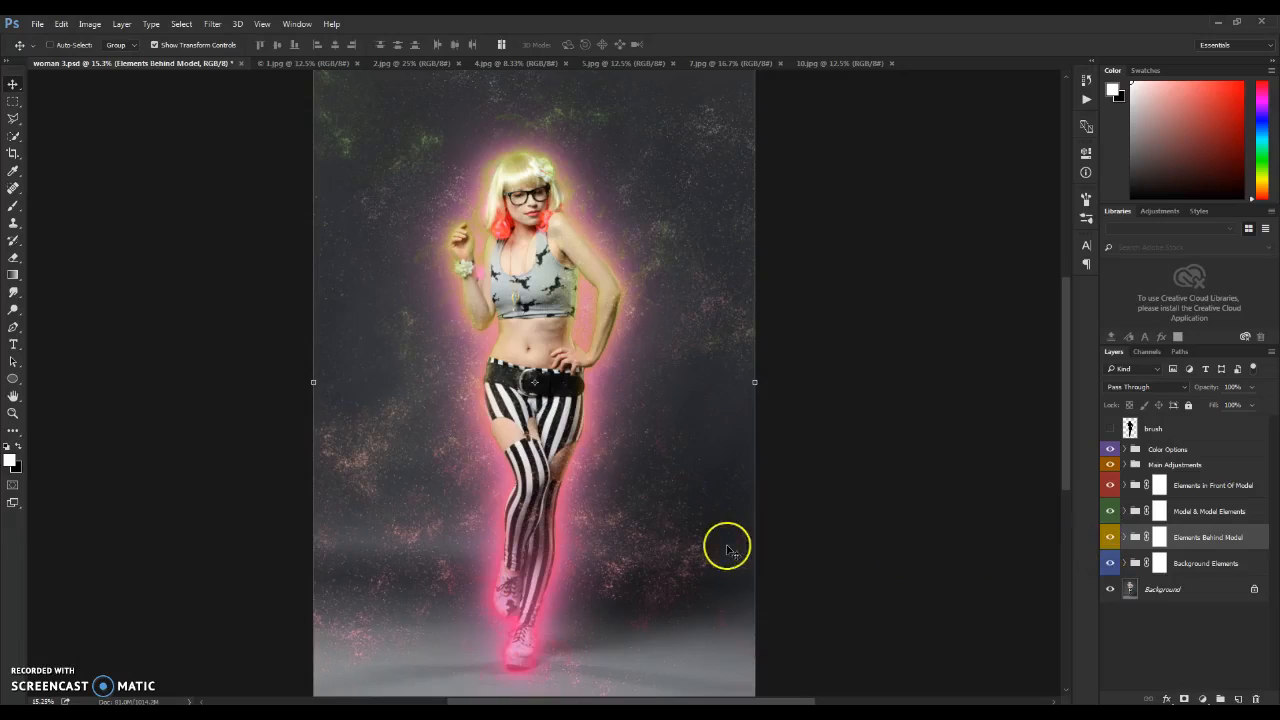
Step: Examine the recolored light and dust around the model both up close and in the full image
{"action": "key", "text": "ctrl+minus"}
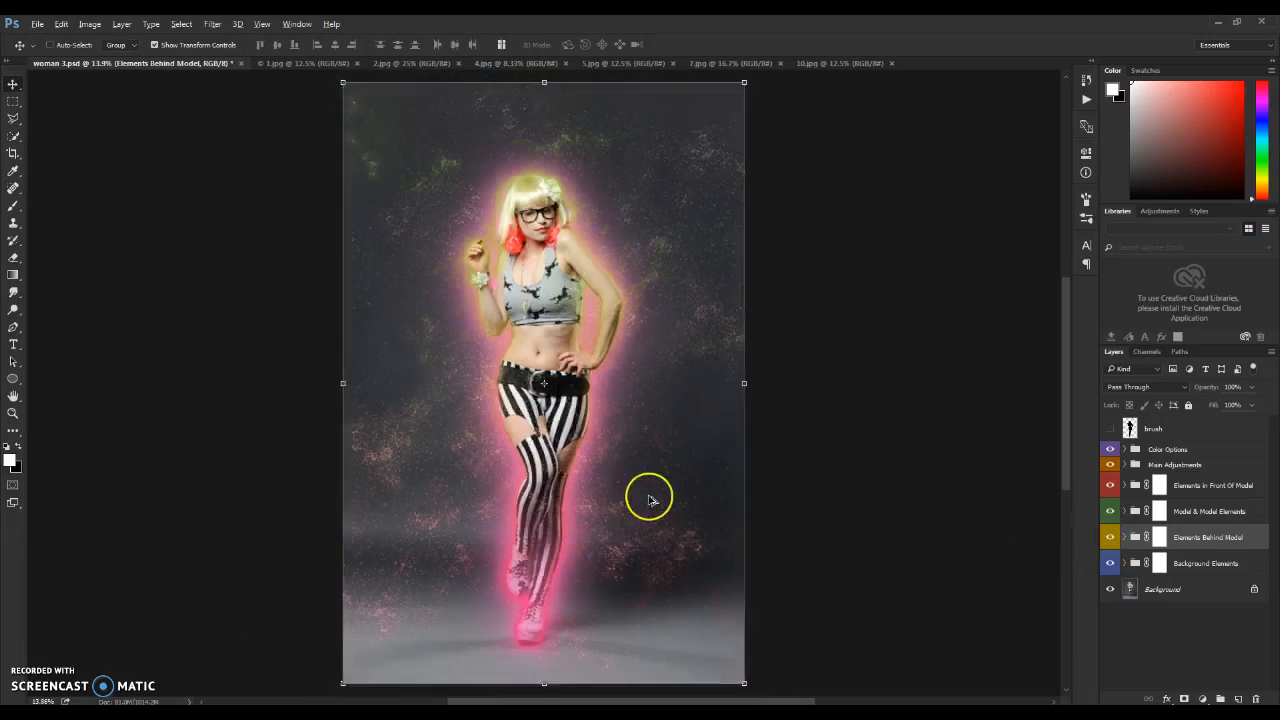
{"action": "key", "text": "ctrl+minus"}
{"action": "key", "text": "ctrl+plus"}
{"action": "scroll", "coordinate": [598, 287], "scroll_direction": "up", "scroll_amount": 5}
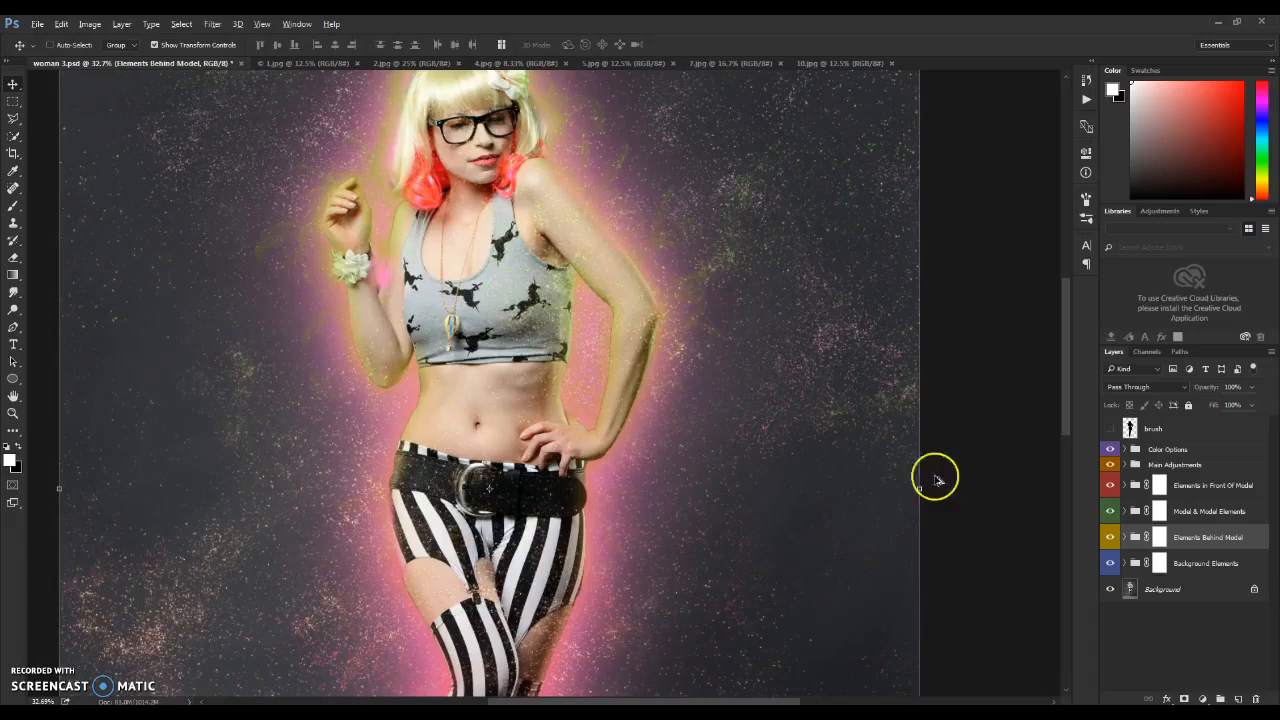
{"action": "scroll", "coordinate": [480, 410], "scroll_direction": "down", "scroll_amount": 4}
{"action": "scroll", "coordinate": [480, 410], "scroll_direction": "down", "scroll_amount": 2}
{"action": "scroll", "coordinate": [583, 314], "scroll_direction": "up", "scroll_amount": 3}
{"action": "scroll", "coordinate": [574, 594], "scroll_direction": "down", "scroll_amount": 3}
{"action": "scroll", "coordinate": [546, 648], "scroll_direction": "up", "scroll_amount": 2}
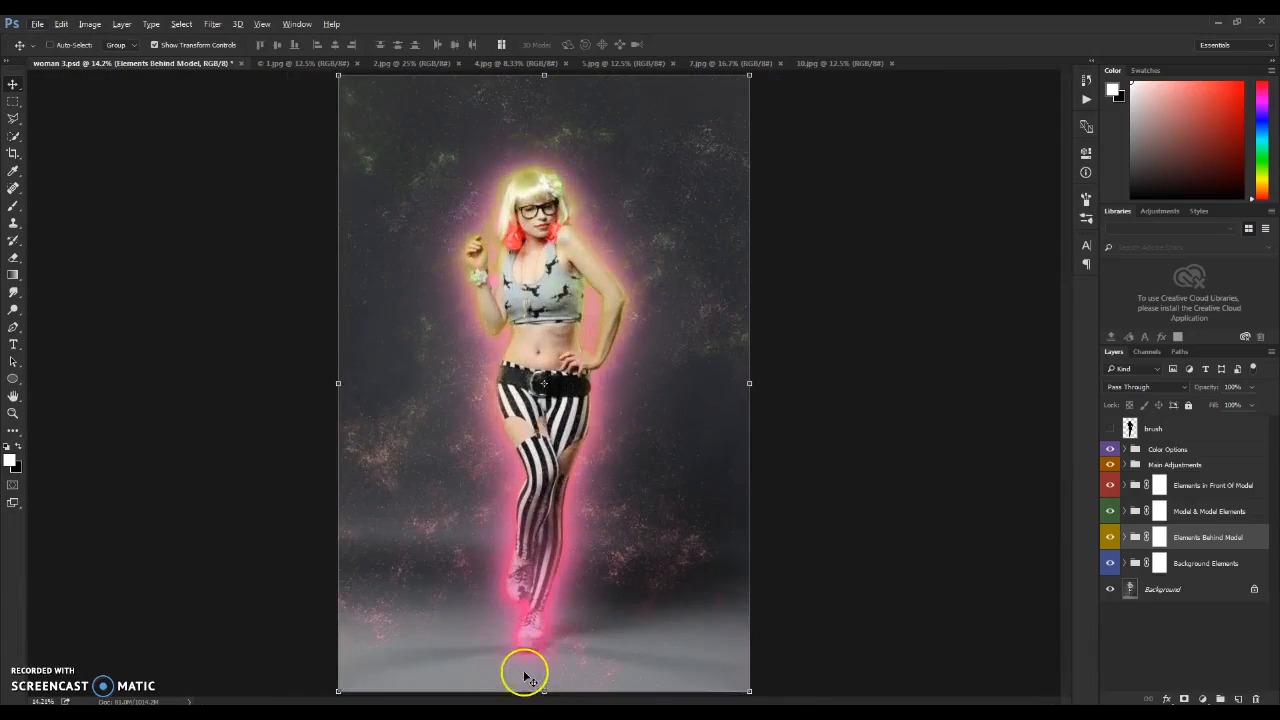
Step: Compare the image with Model Bottom Light hidden and shown, and view the layers inside Background Elements
{"action": "left_click", "coordinate": [1124, 512]}
{"action": "left_click", "coordinate": [1124, 512]}
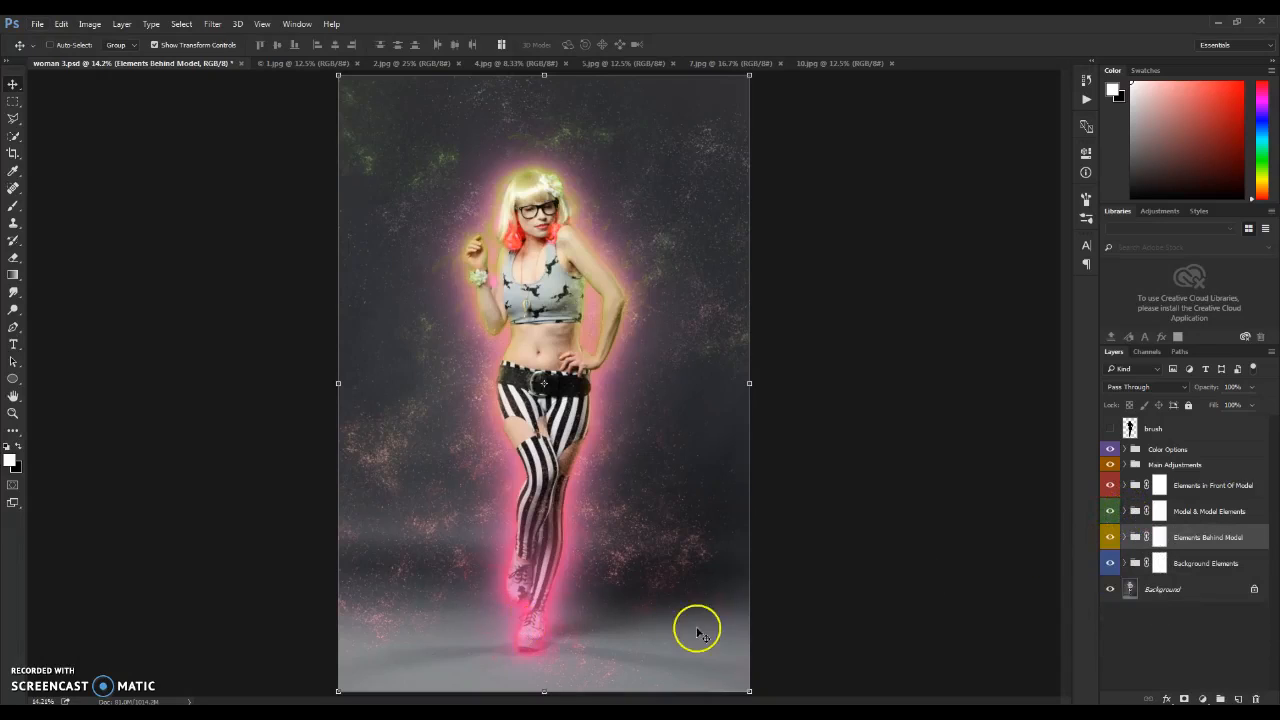
{"action": "left_click", "coordinate": [1124, 511]}
{"action": "left_click", "coordinate": [1108, 541]}
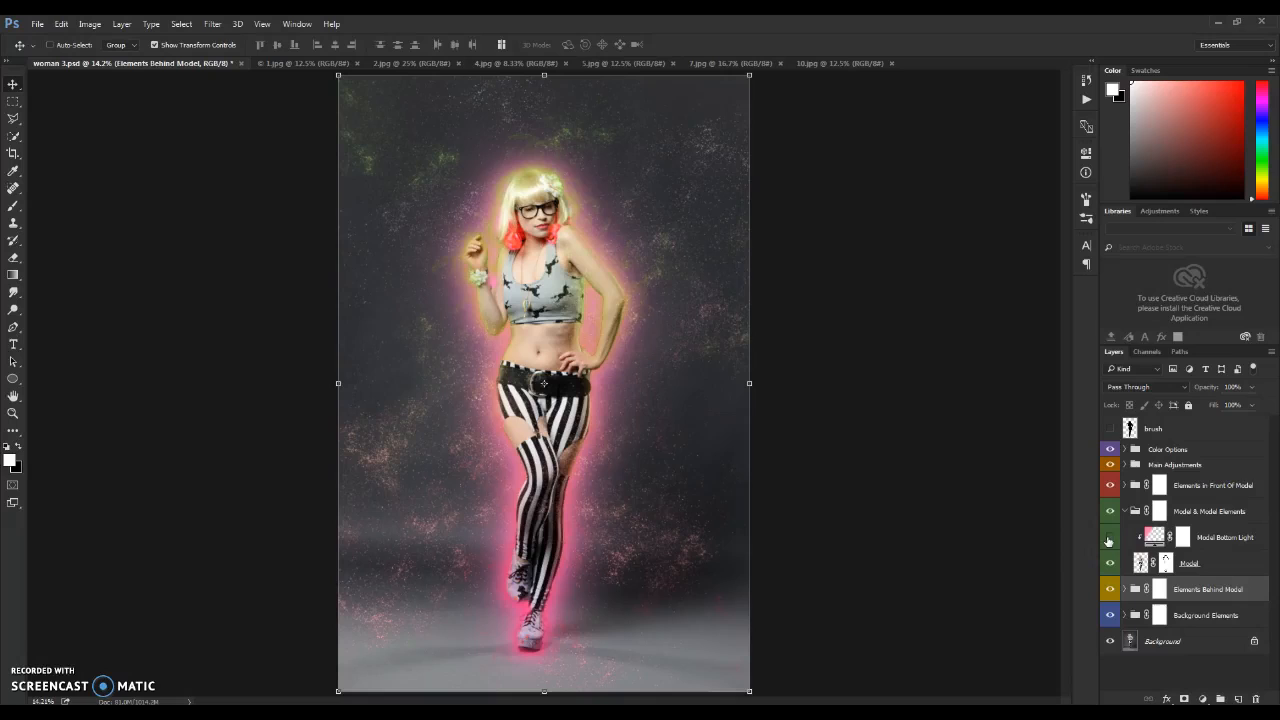
{"action": "left_click", "coordinate": [1111, 538]}
{"action": "left_click", "coordinate": [1111, 538]}
{"action": "scroll", "coordinate": [666, 497], "scroll_direction": "down", "scroll_amount": 5}
{"action": "scroll", "coordinate": [660, 511], "scroll_direction": "up", "scroll_amount": 3}
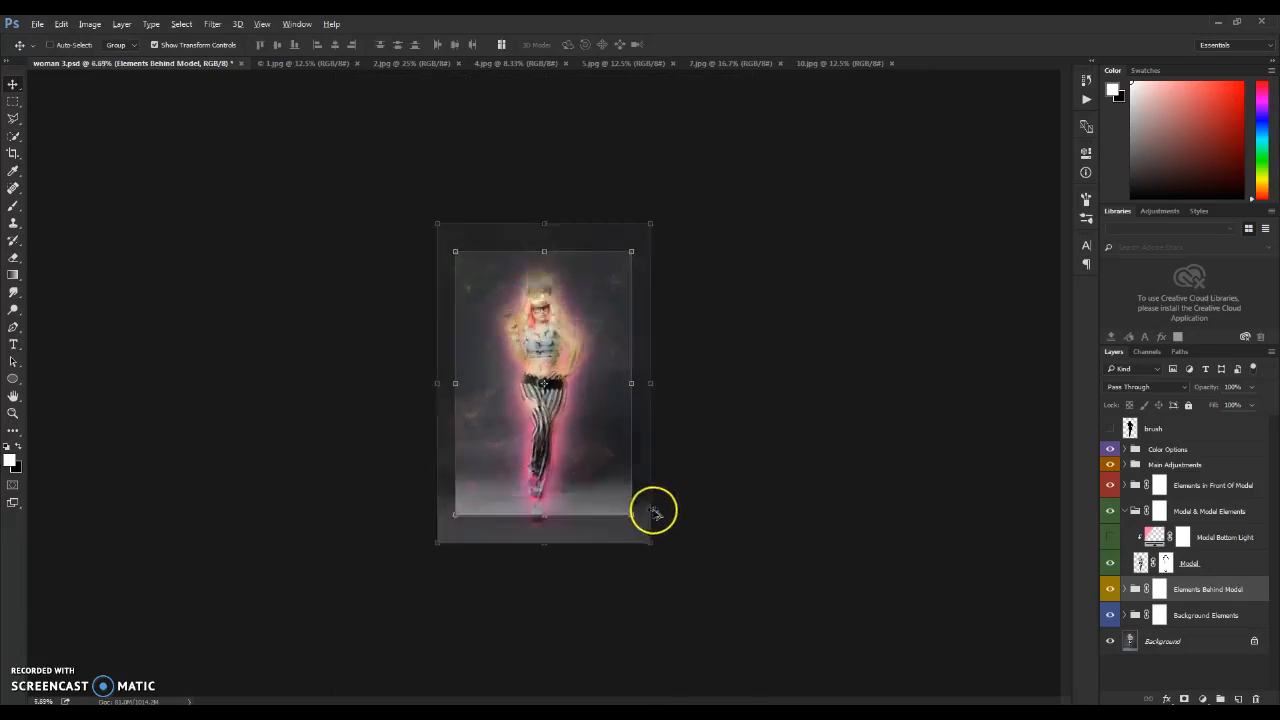
{"action": "left_click", "coordinate": [1113, 537]}
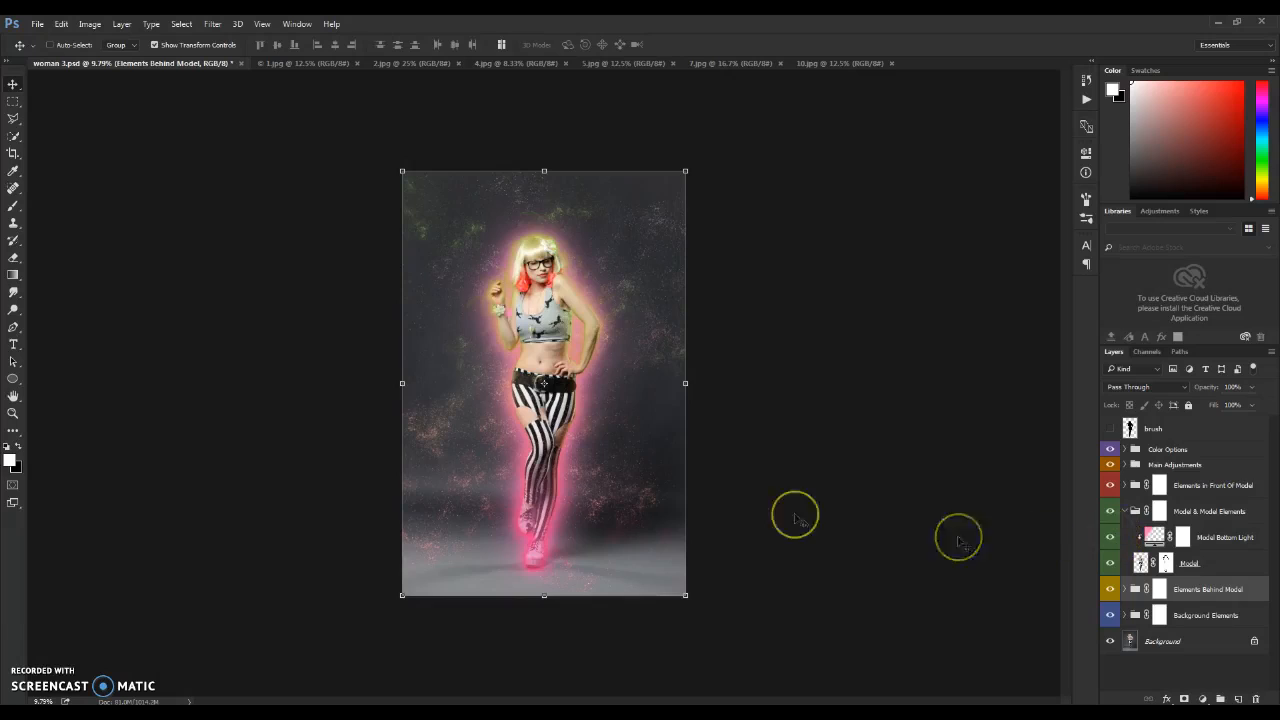
{"action": "scroll", "coordinate": [620, 429], "scroll_direction": "down", "scroll_amount": 1}
{"action": "scroll", "coordinate": [620, 429], "scroll_direction": "up", "scroll_amount": 2}
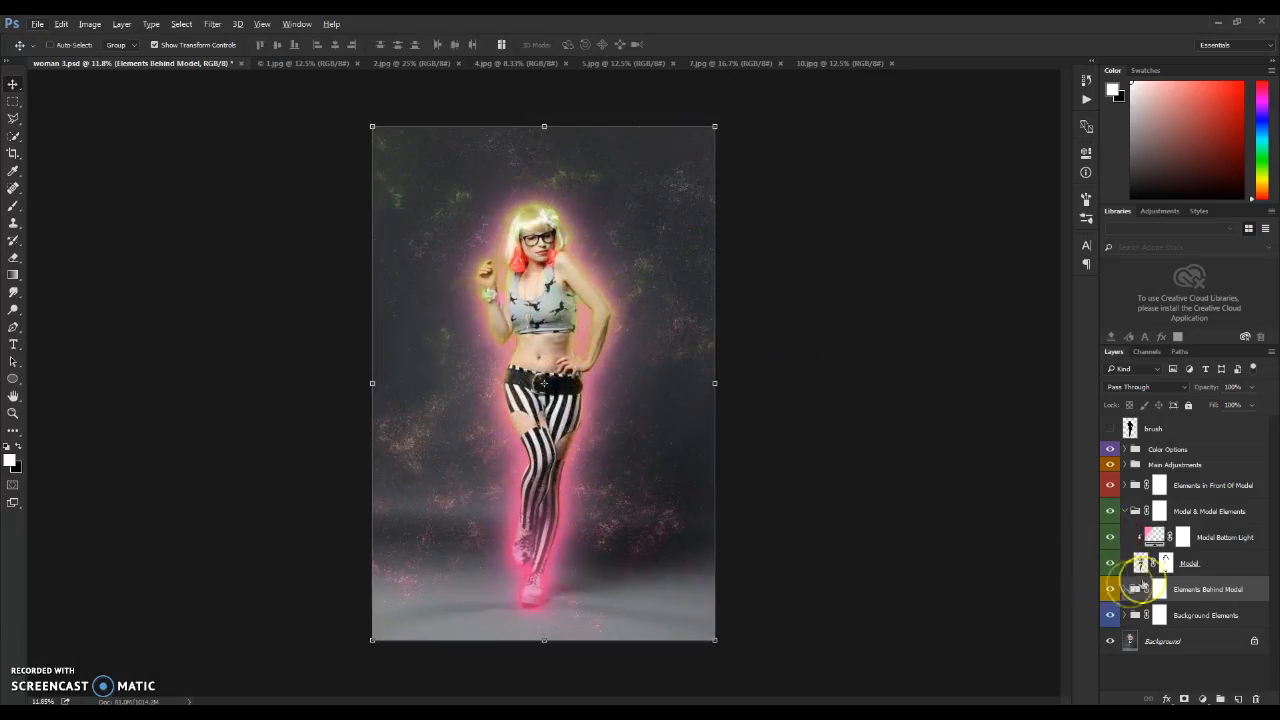
{"action": "left_click", "coordinate": [1124, 511]}
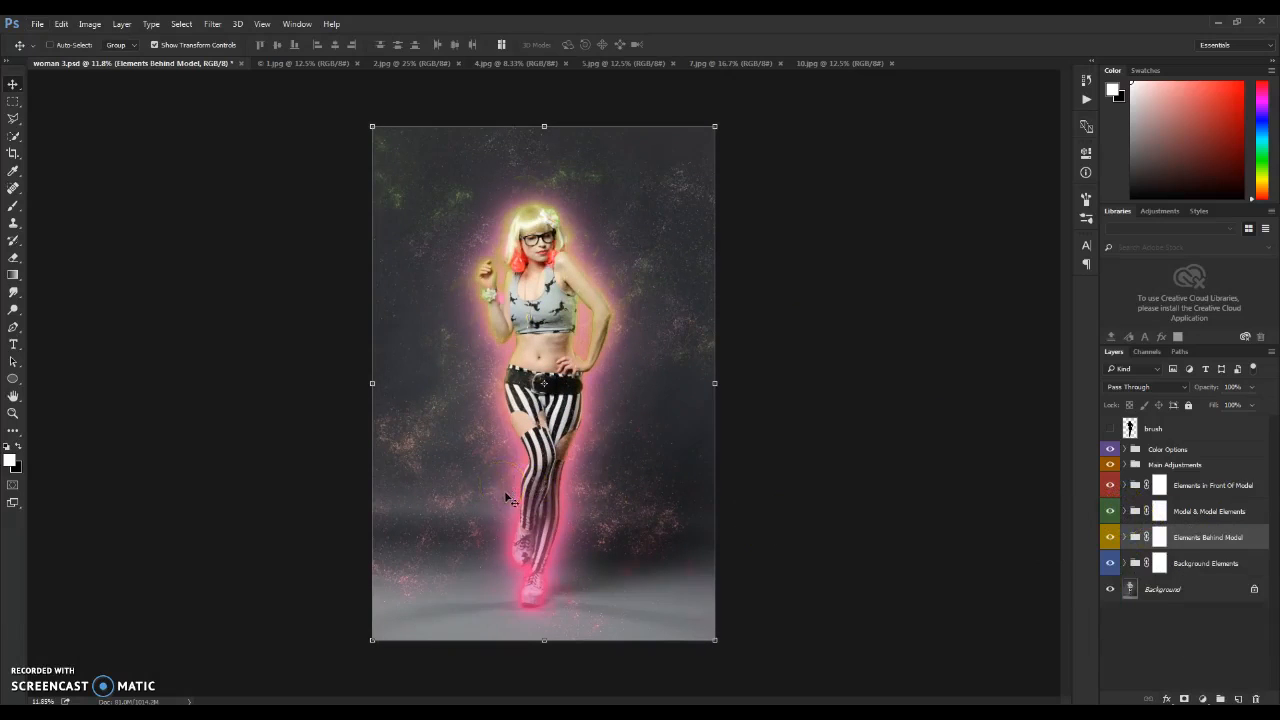
{"action": "left_click", "coordinate": [1124, 563]}
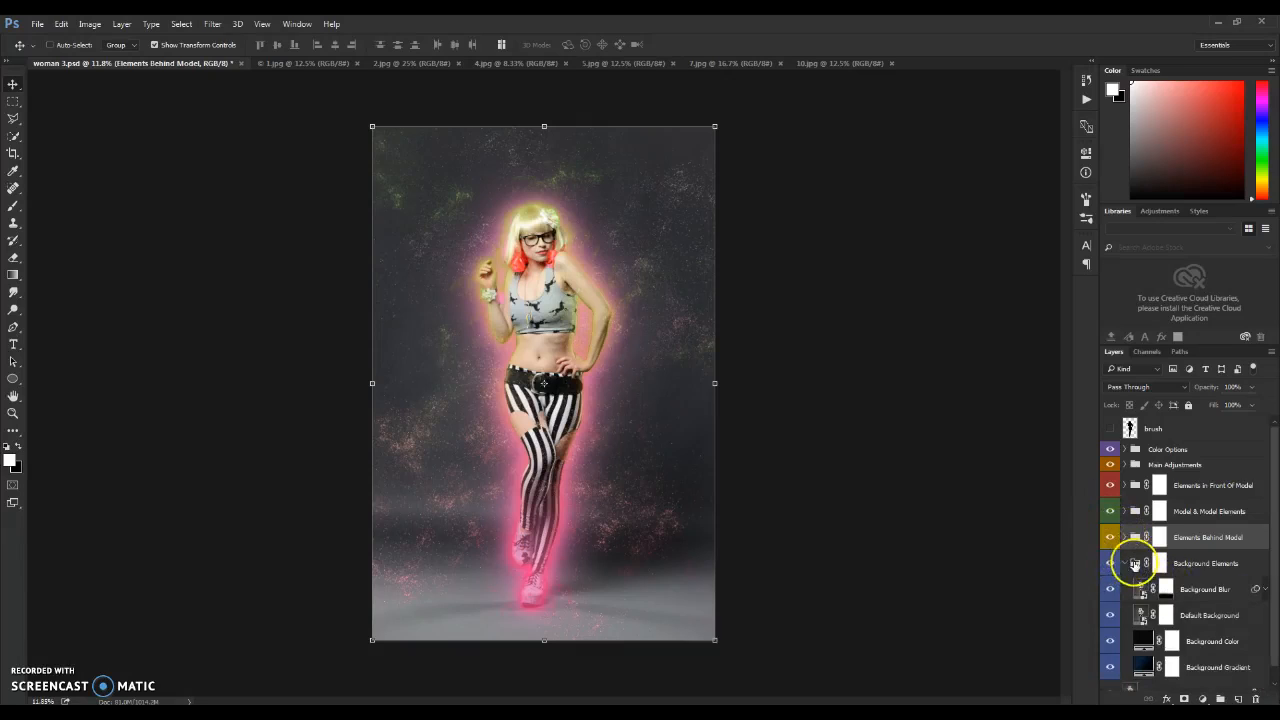
{"action": "left_click", "coordinate": [1124, 563]}
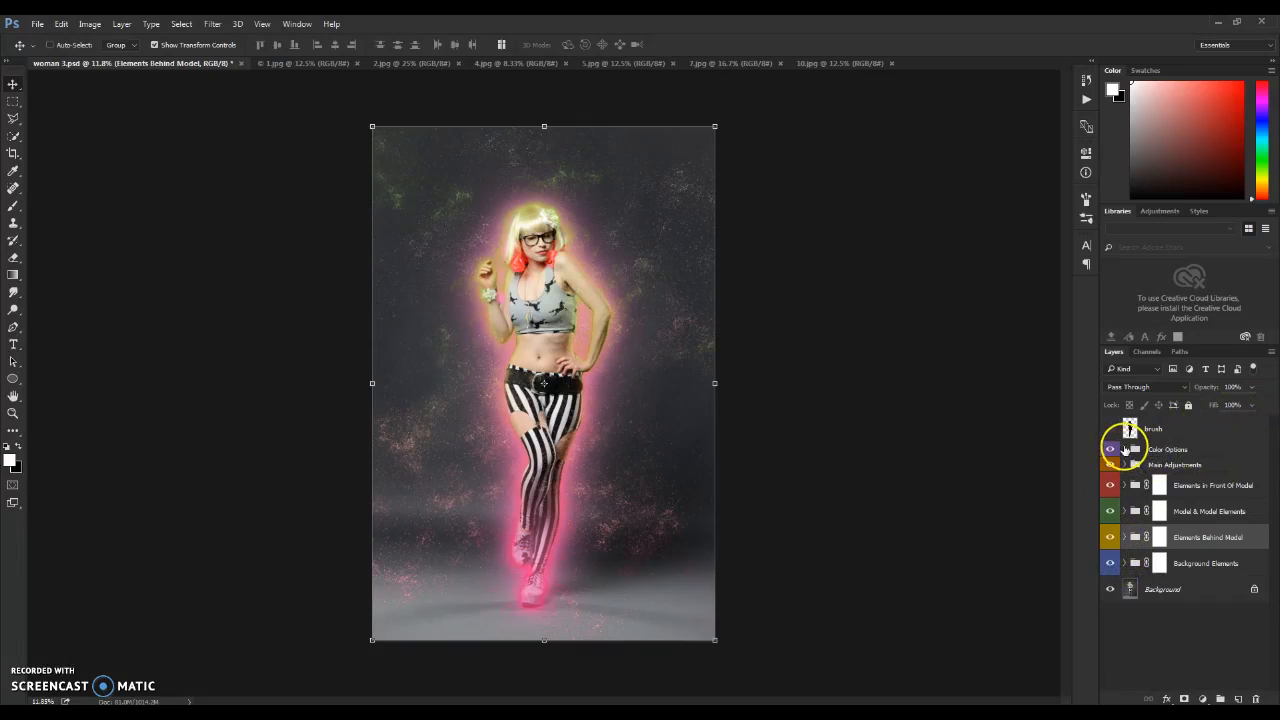
Step: Expand the Color Options group and preview Color Option 1, Color Option 2 and Color Option 3 one at a time
{"action": "left_click", "coordinate": [1124, 449]}
{"action": "left_click", "coordinate": [1110, 518]}
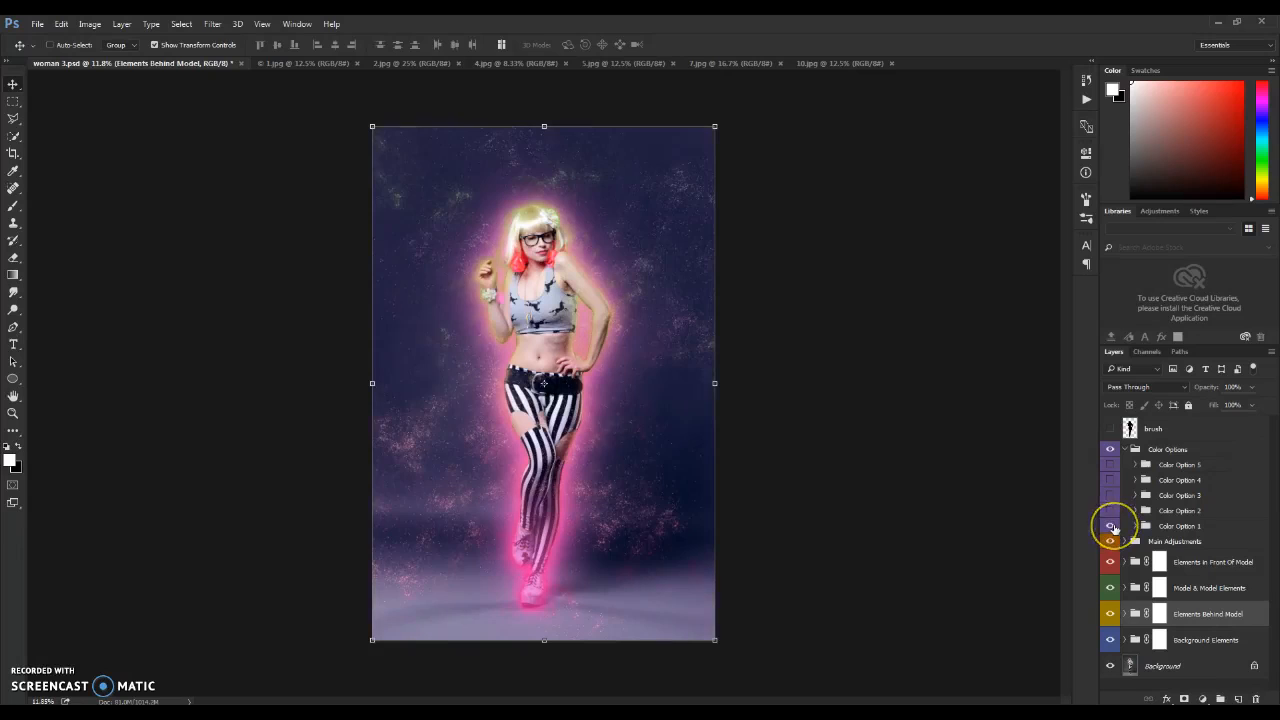
{"action": "left_click", "coordinate": [1110, 518]}
{"action": "left_click", "coordinate": [1109, 514]}
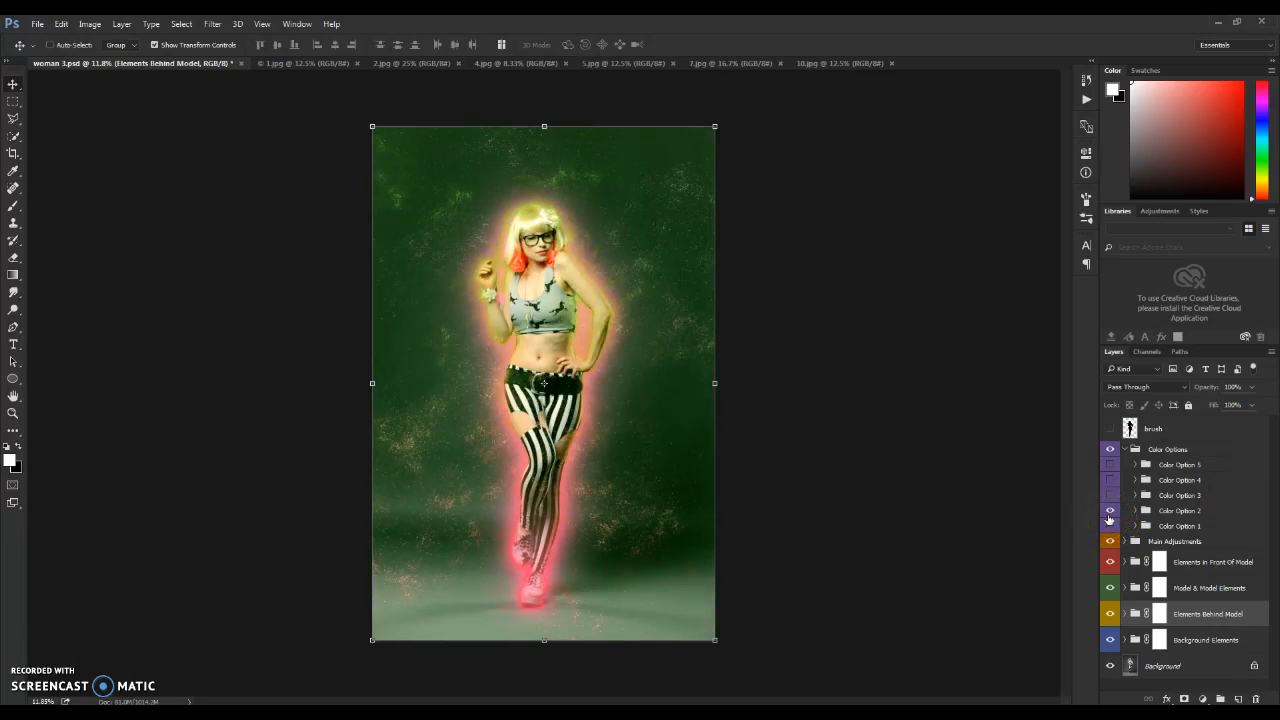
{"action": "left_click", "coordinate": [1110, 511]}
{"action": "left_click", "coordinate": [1110, 495]}
{"action": "left_click", "coordinate": [1110, 495]}
{"action": "left_click", "coordinate": [1110, 494]}
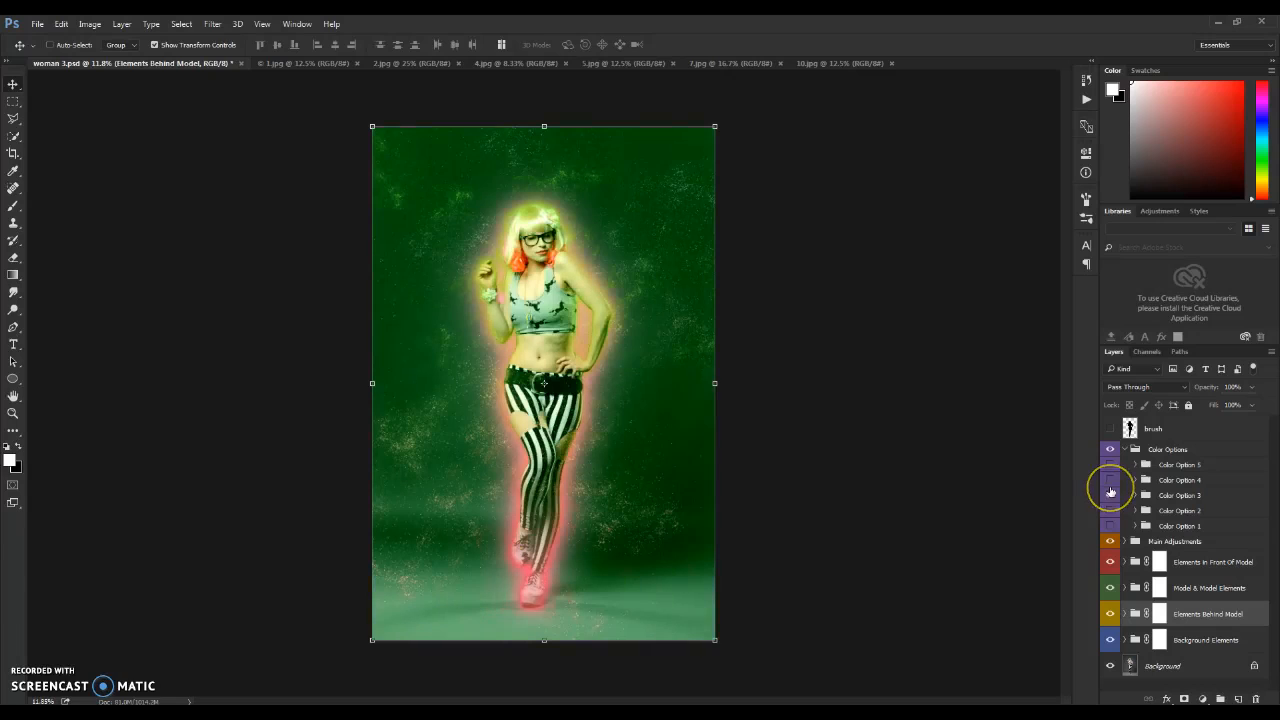
{"action": "left_click", "coordinate": [1110, 495]}
Step: Preview Color Option 4 and Color Option 5, and leave only Color Option 4 visible with the Color Options group collapsed
{"action": "left_click", "coordinate": [1110, 479]}
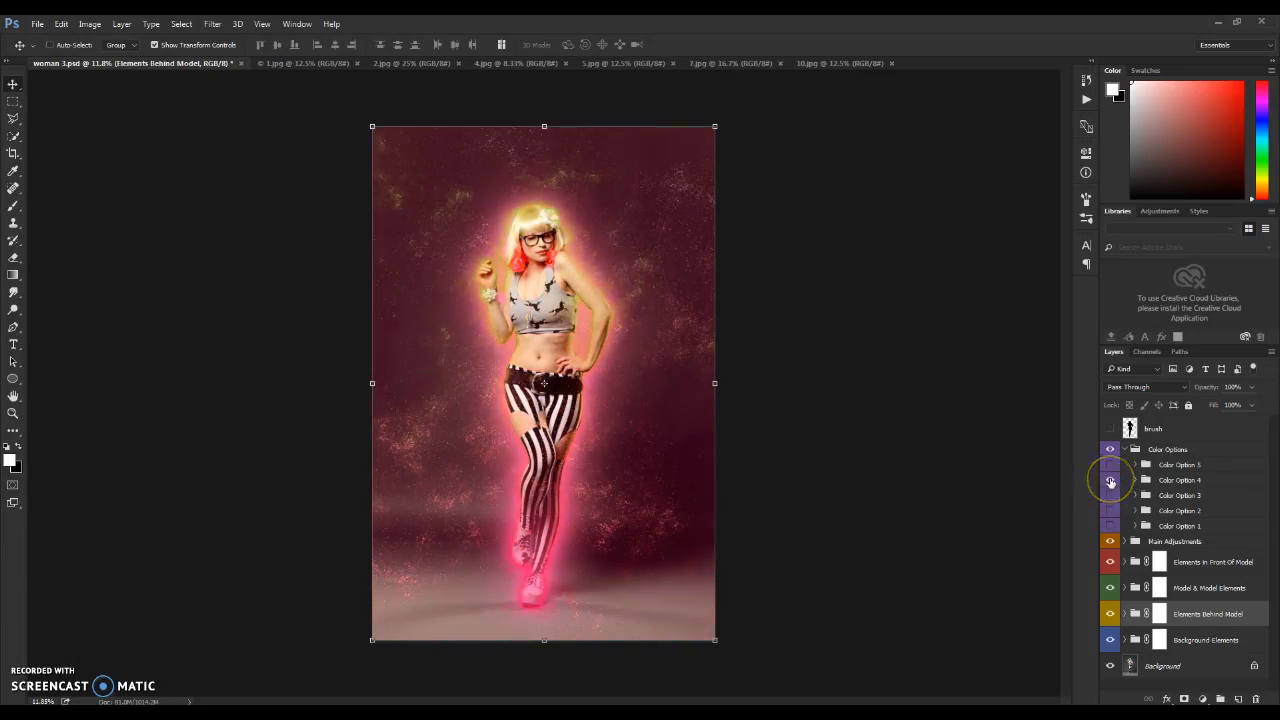
{"action": "left_click", "coordinate": [1110, 476]}
{"action": "left_click", "coordinate": [1110, 465]}
{"action": "left_click", "coordinate": [1110, 465]}
{"action": "left_click", "coordinate": [1110, 480]}
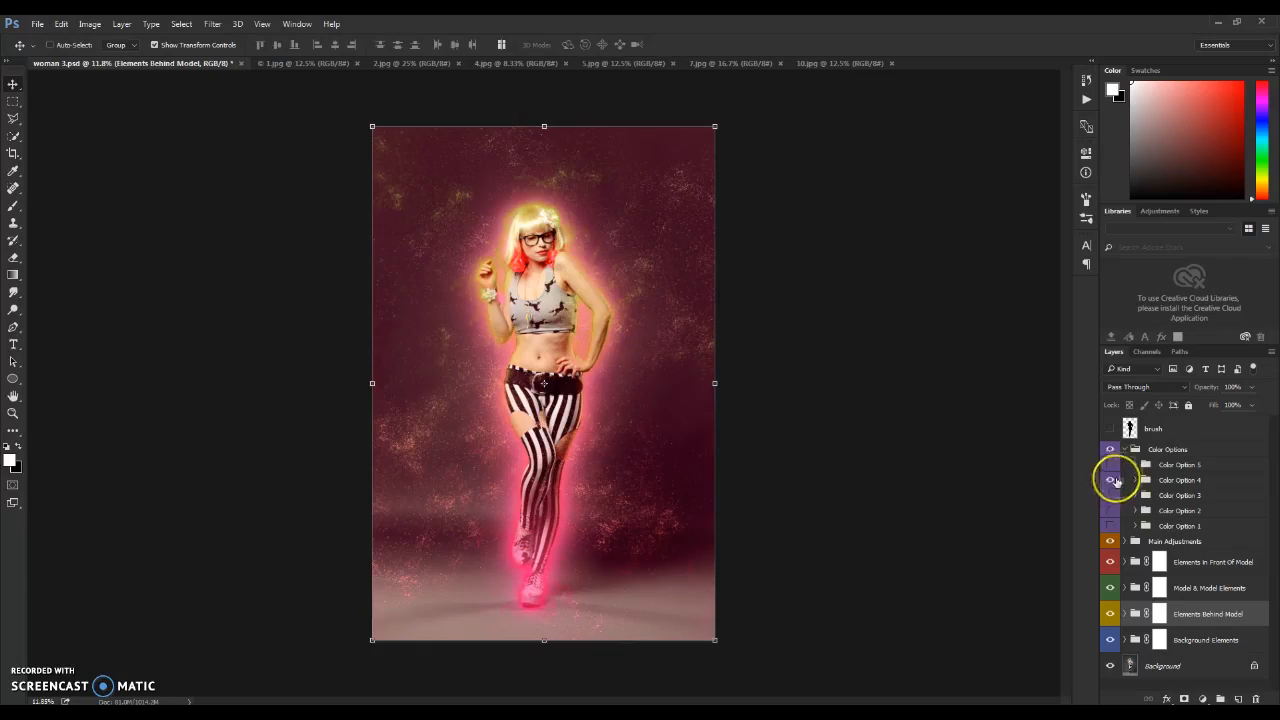
{"action": "left_click", "coordinate": [1124, 450]}
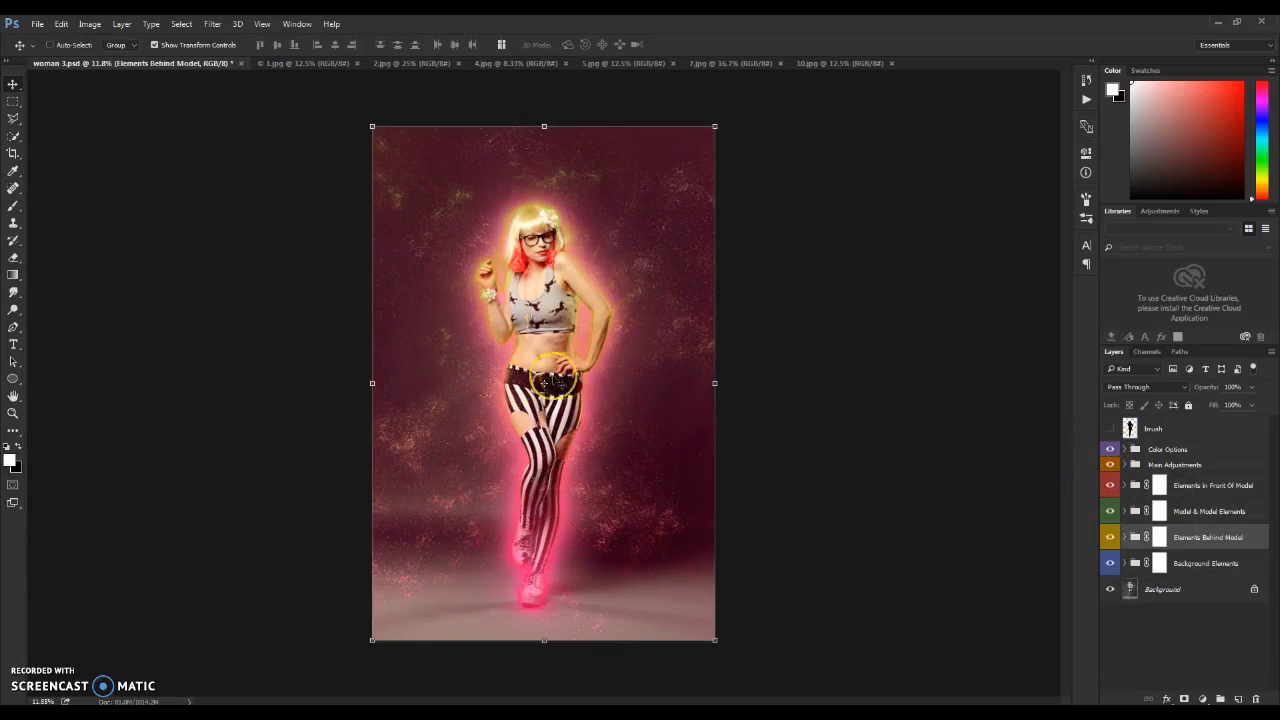